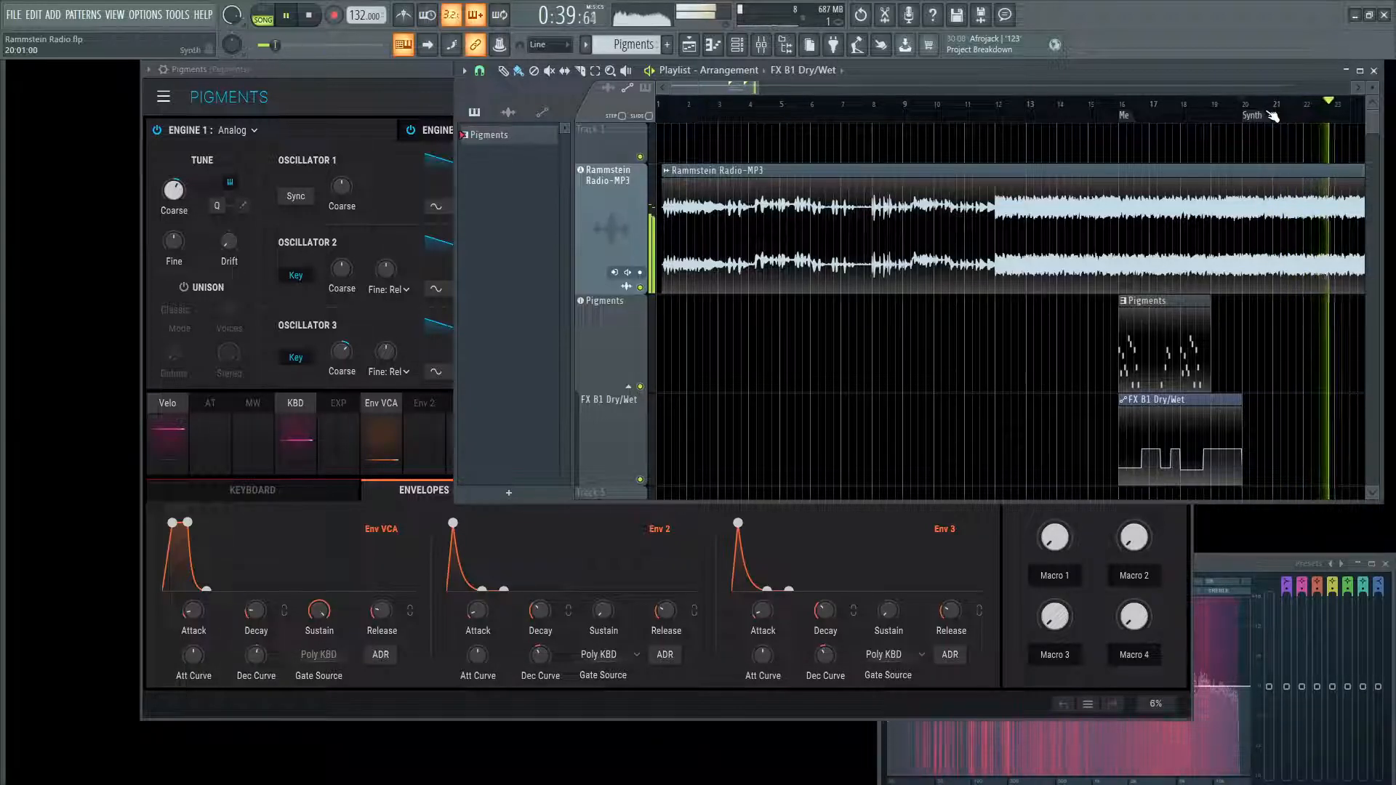
Step: Play the sections at the Me and Synth markers alternately to compare the Pigments remake with the original track
key(space)
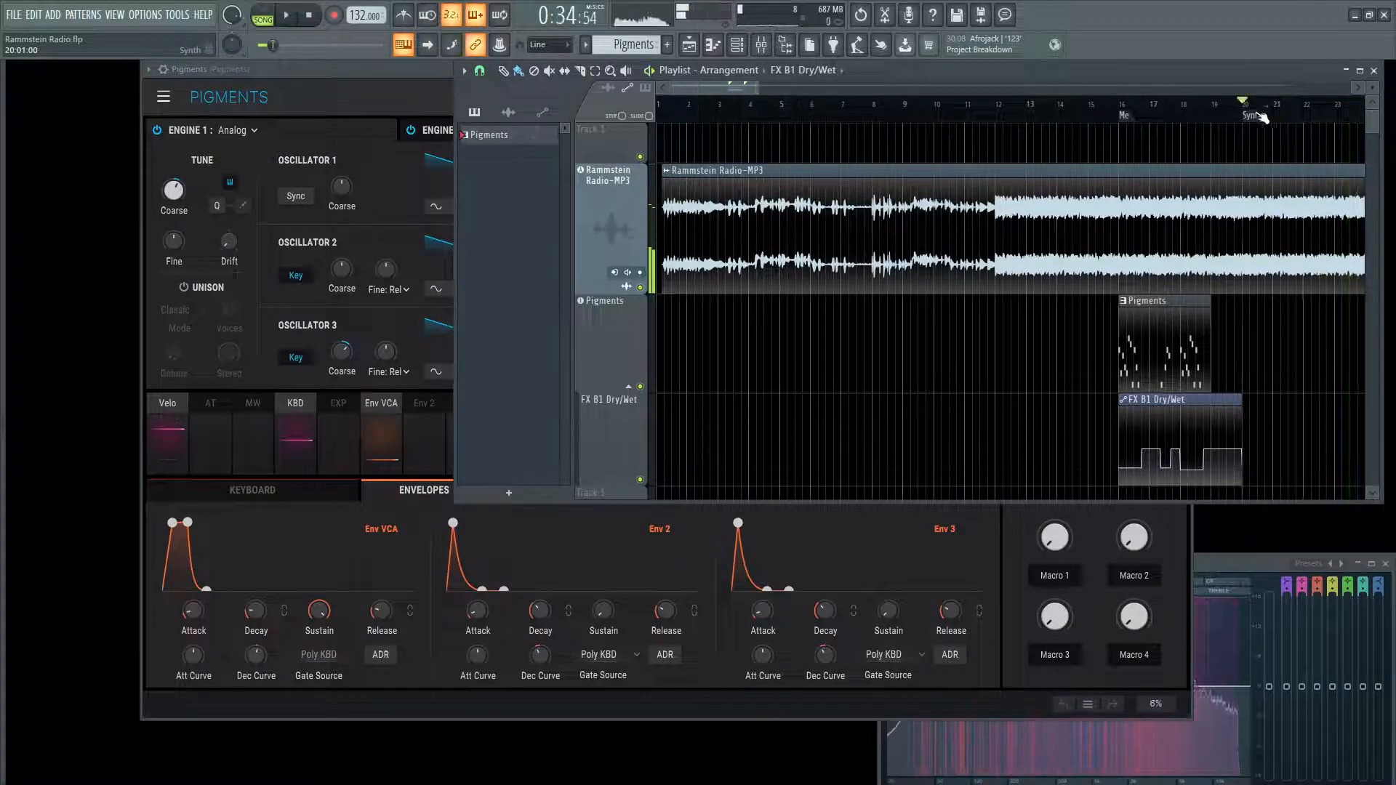
click(1121, 107)
key(space)
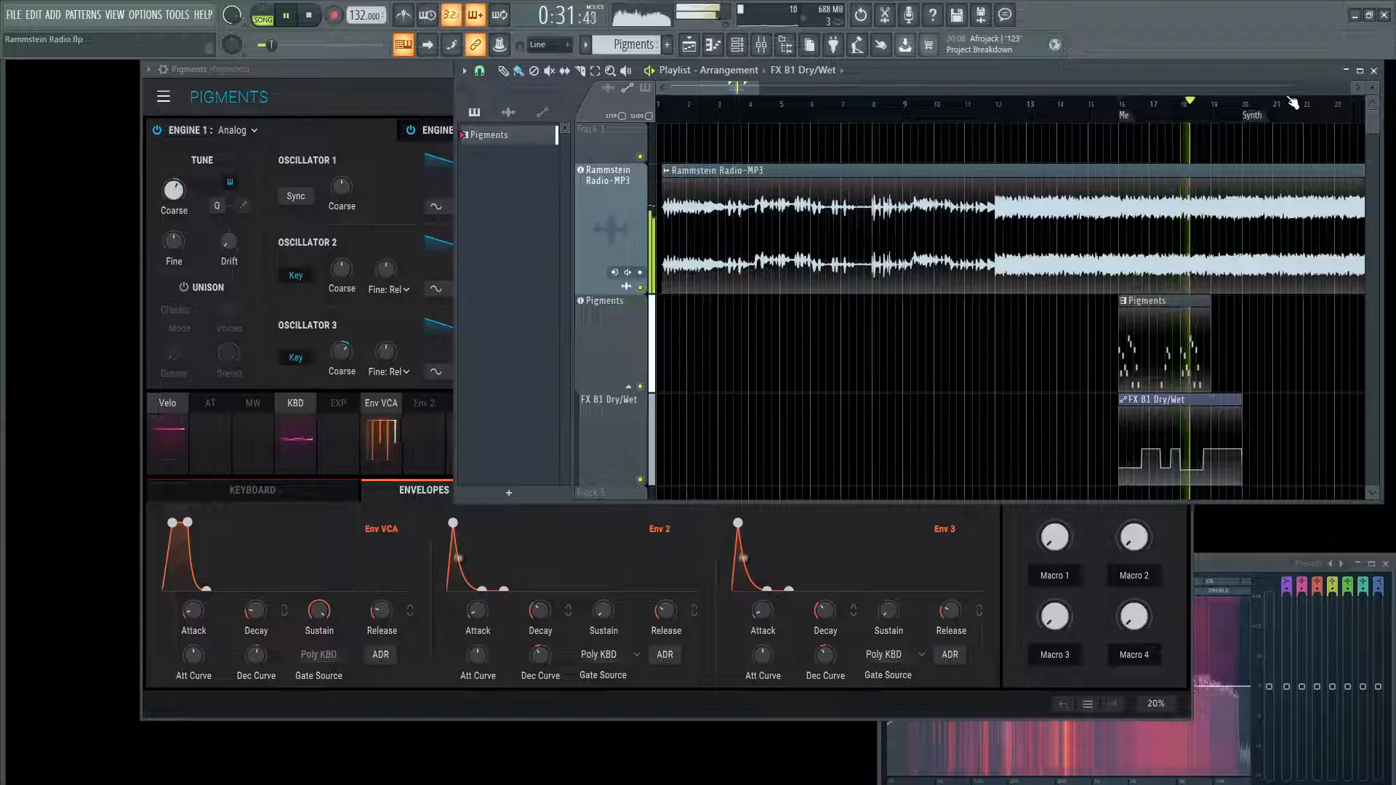
key(space)
click(1250, 110)
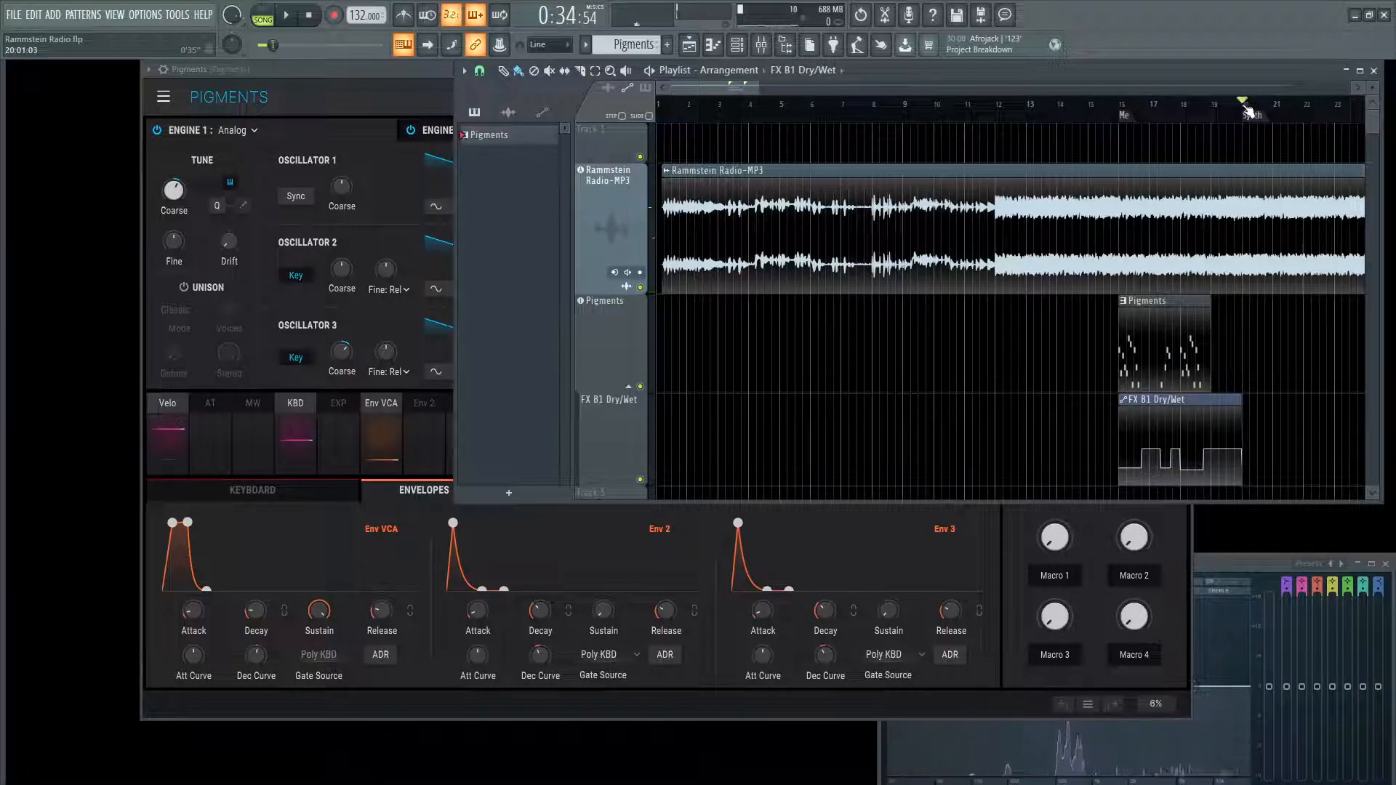
key(space)
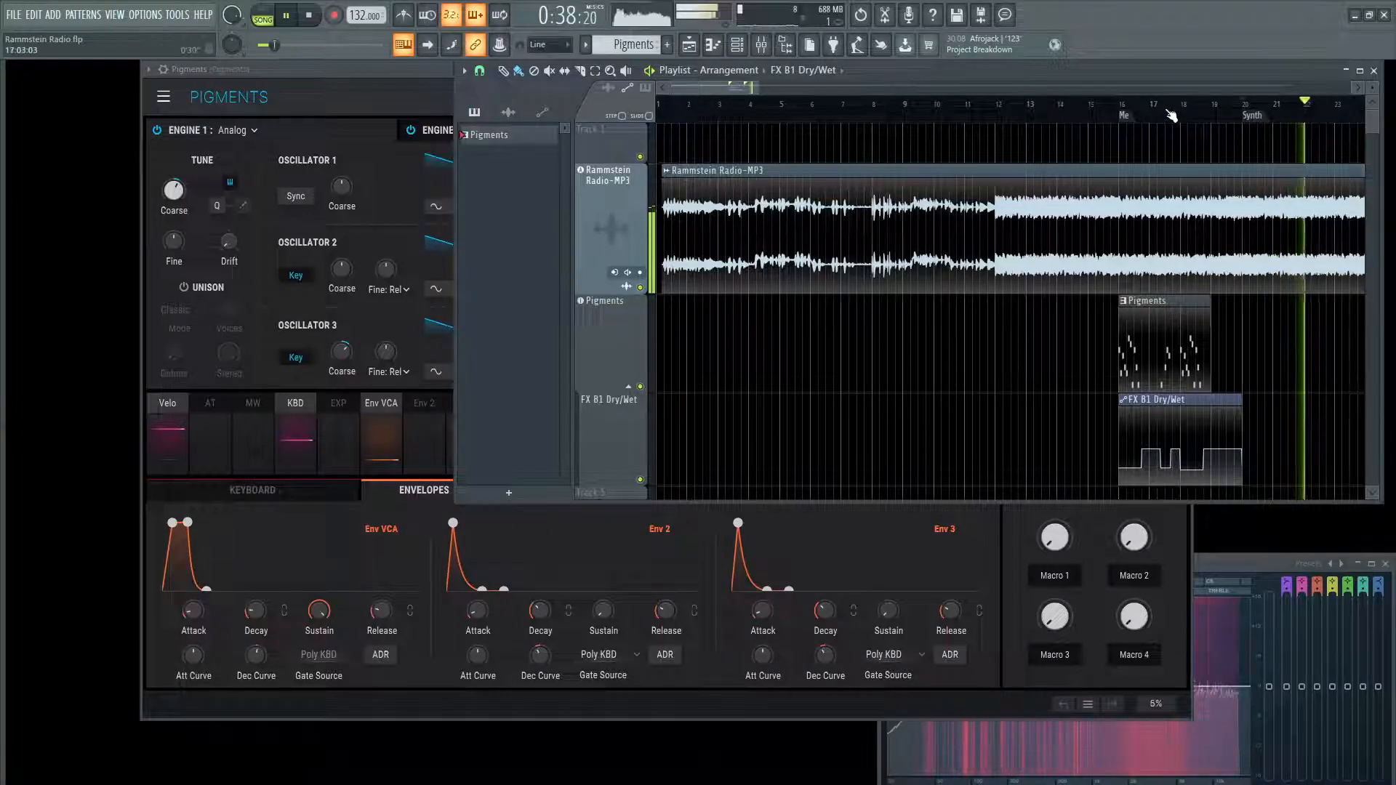
key(space)
click(1137, 107)
key(space)
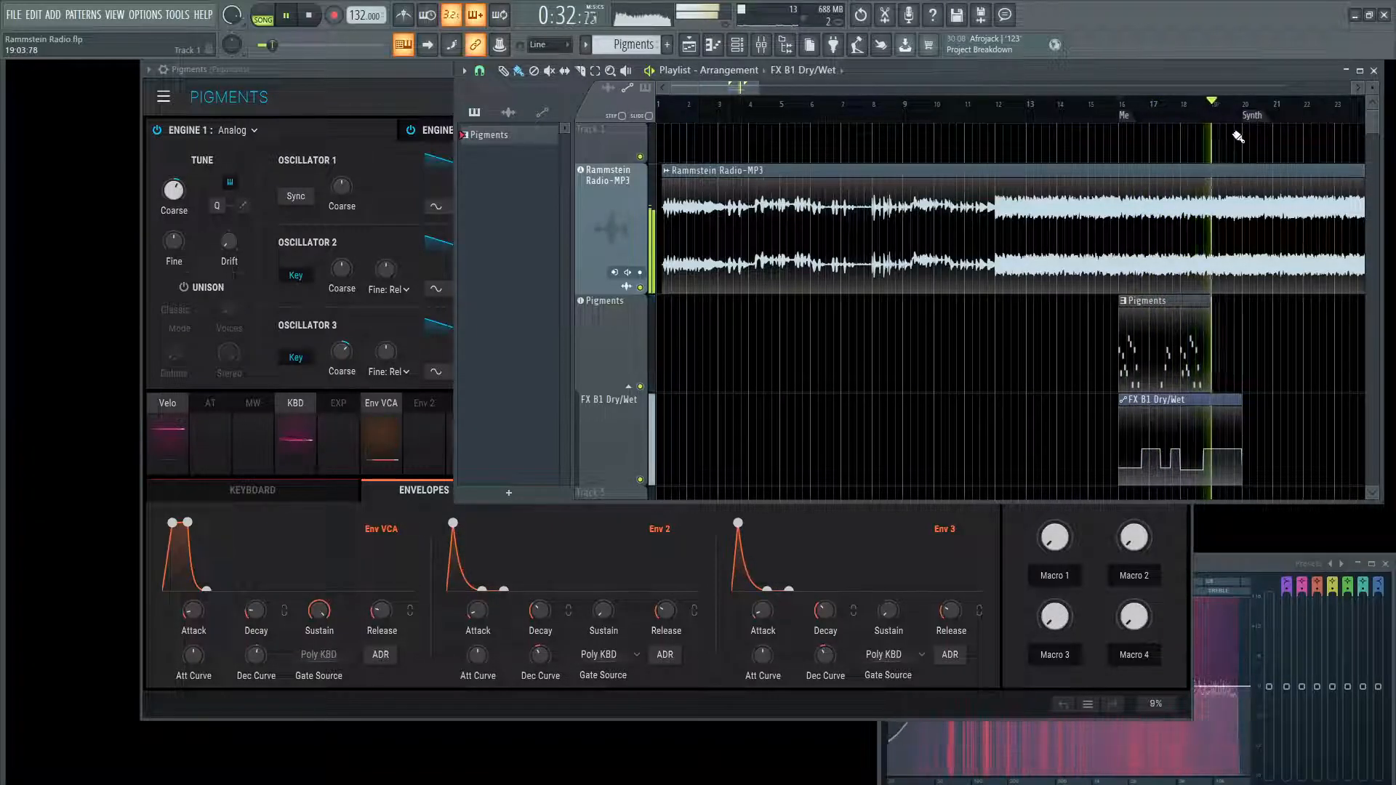
key(space)
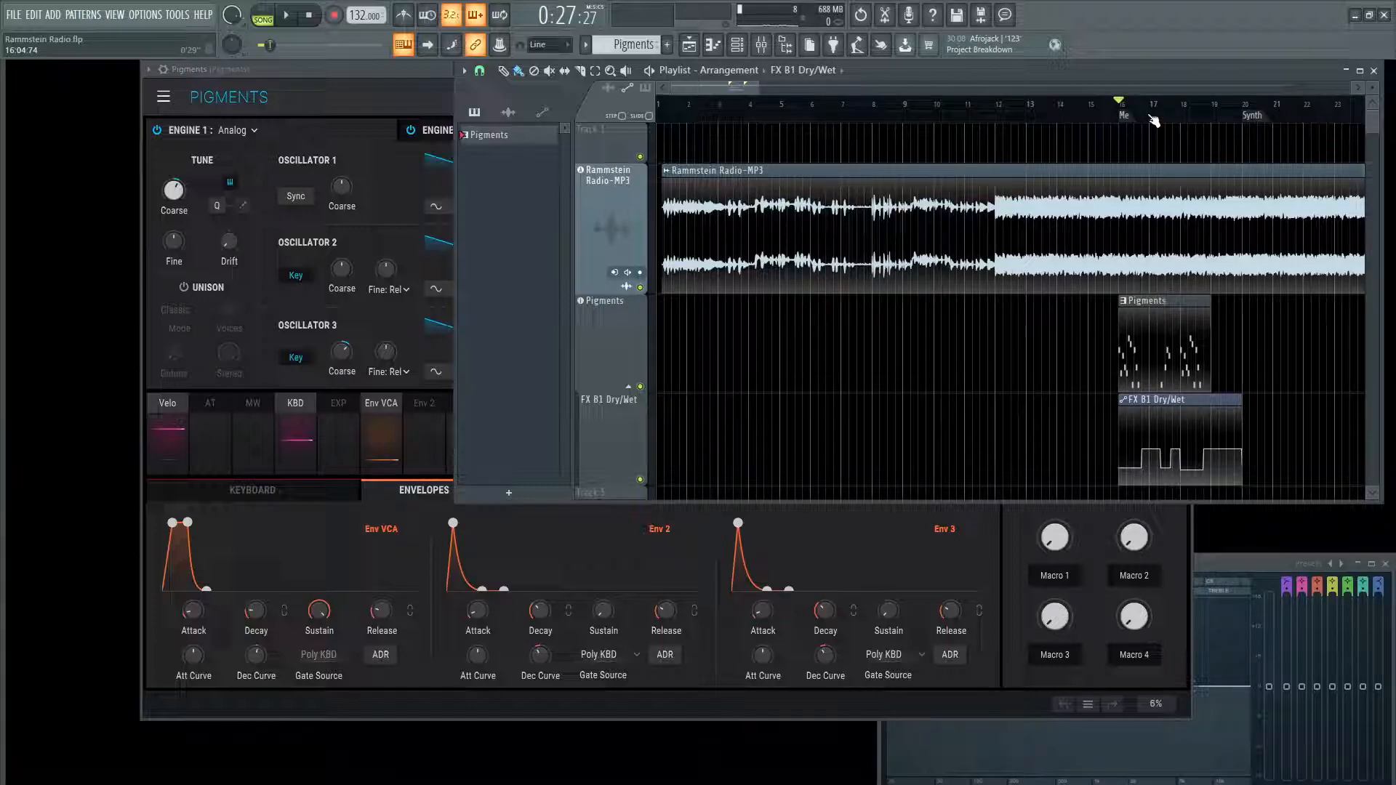
Step: Bypass the Stereo Pan, Reverb and Delay effects on the FX B bus of the Pigments synth
click(381, 89)
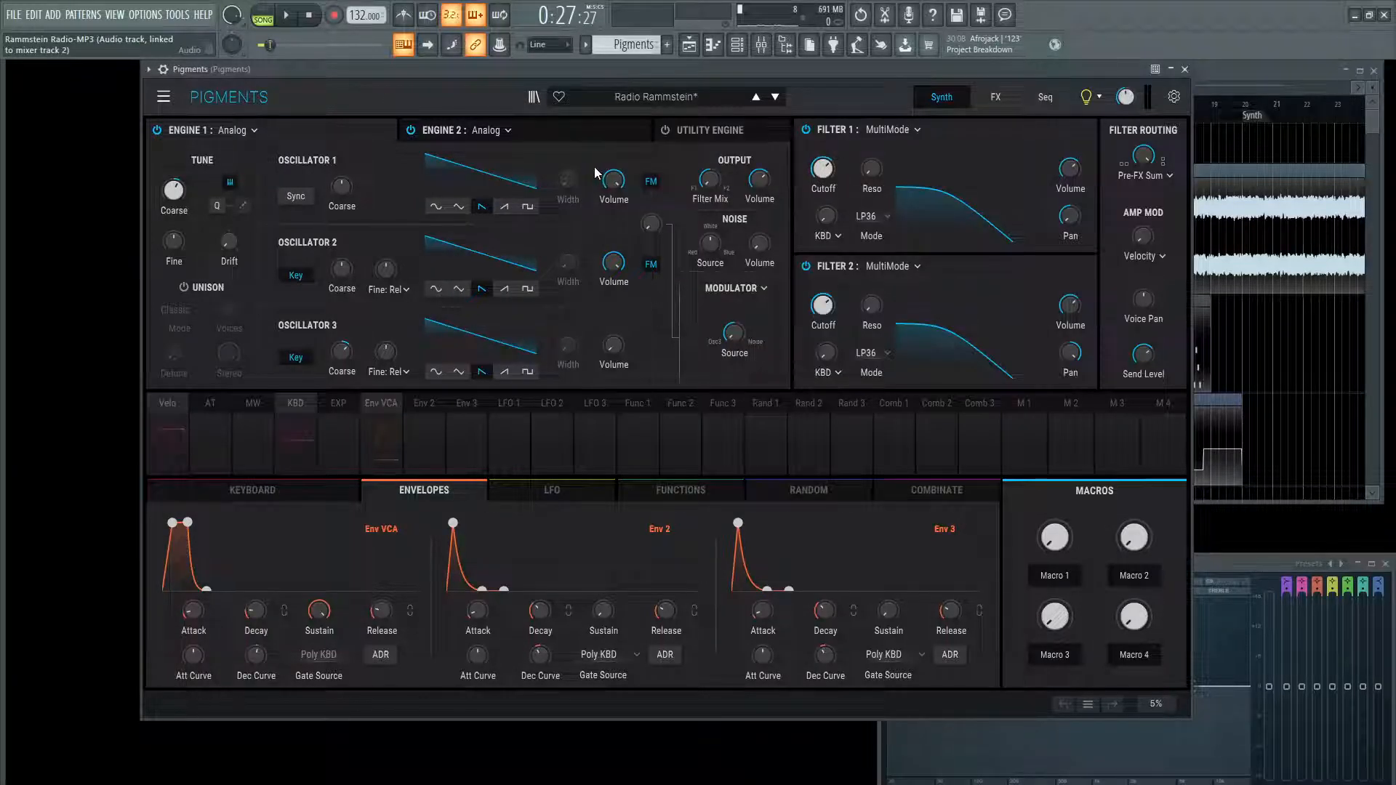
click(992, 97)
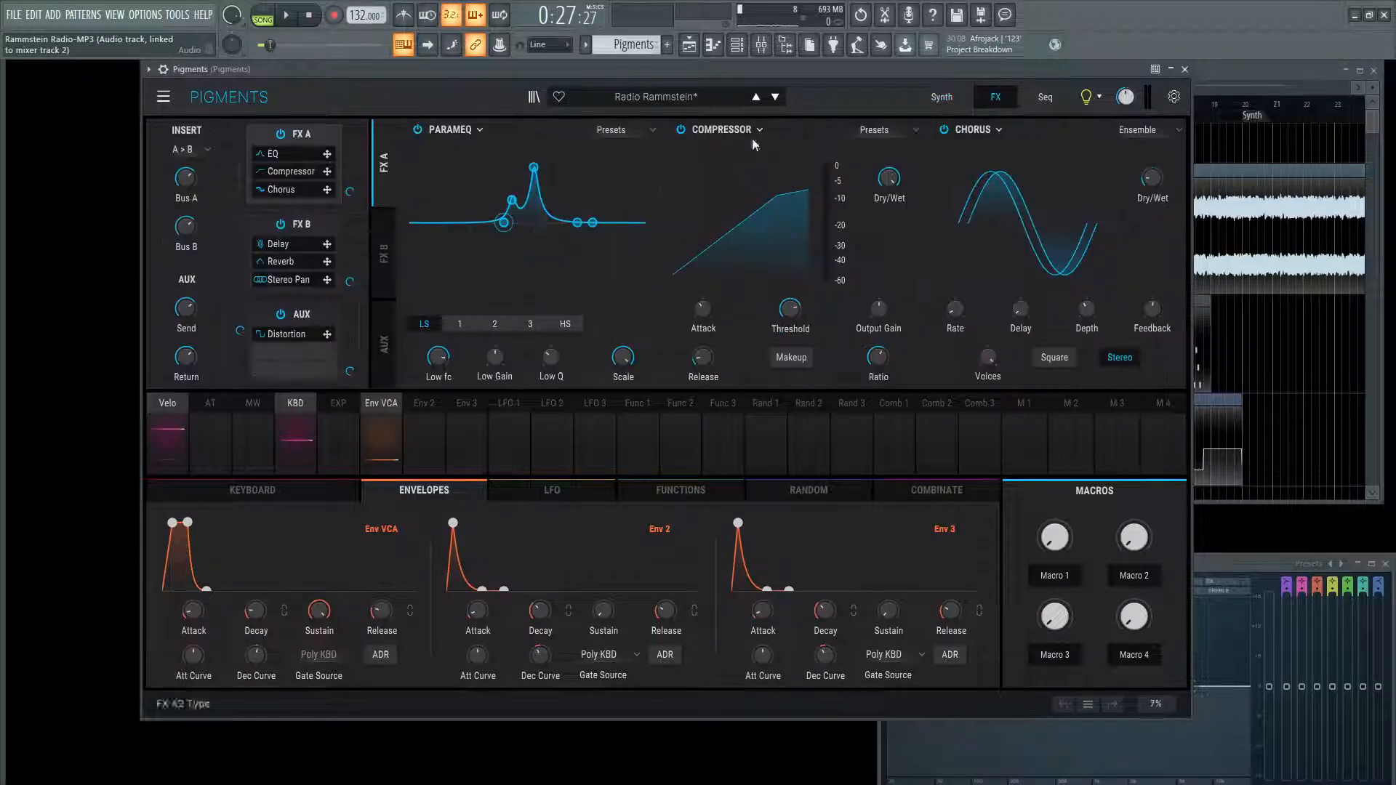
click(387, 277)
click(943, 130)
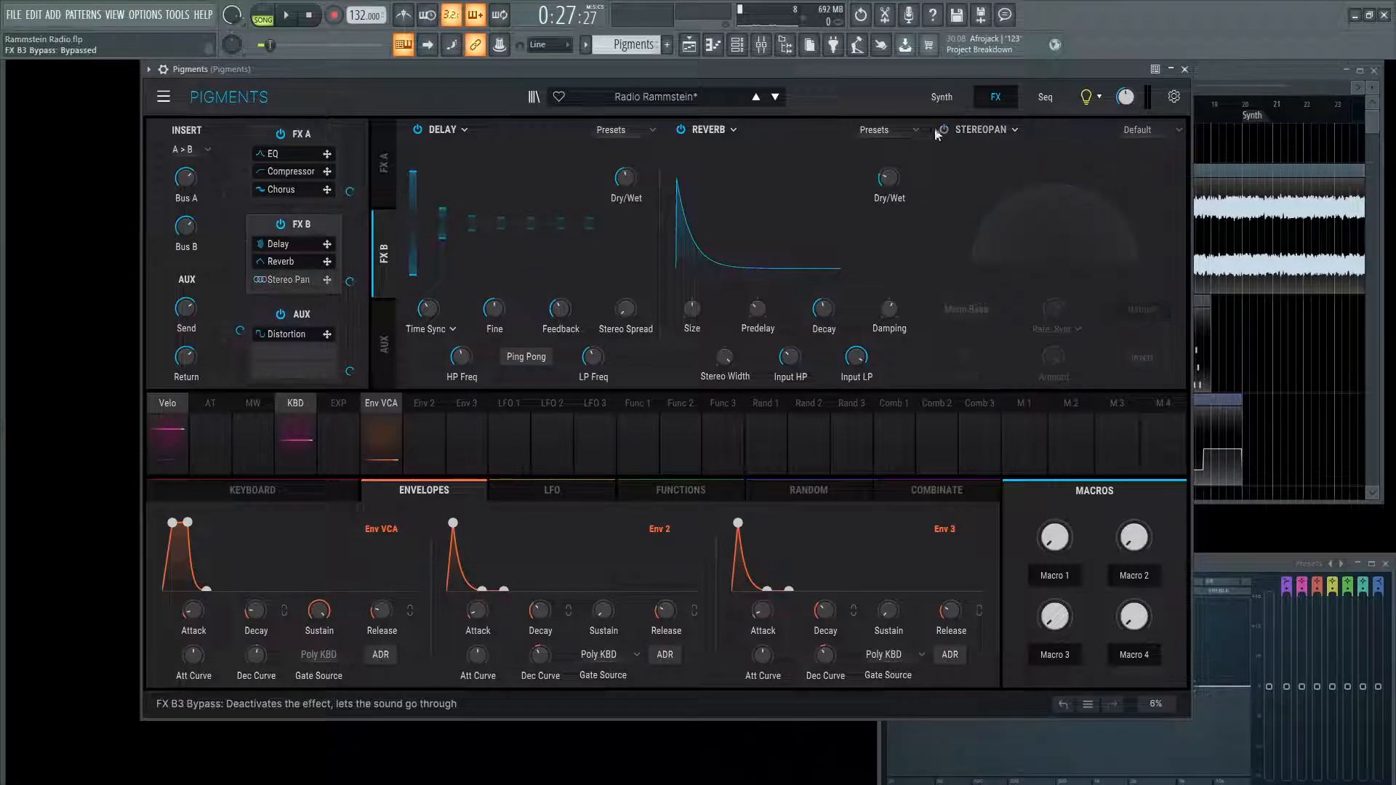
click(680, 129)
click(417, 129)
Step: Bypass the Chorus, Compressor and Param EQ effects on the FX A bus
click(383, 163)
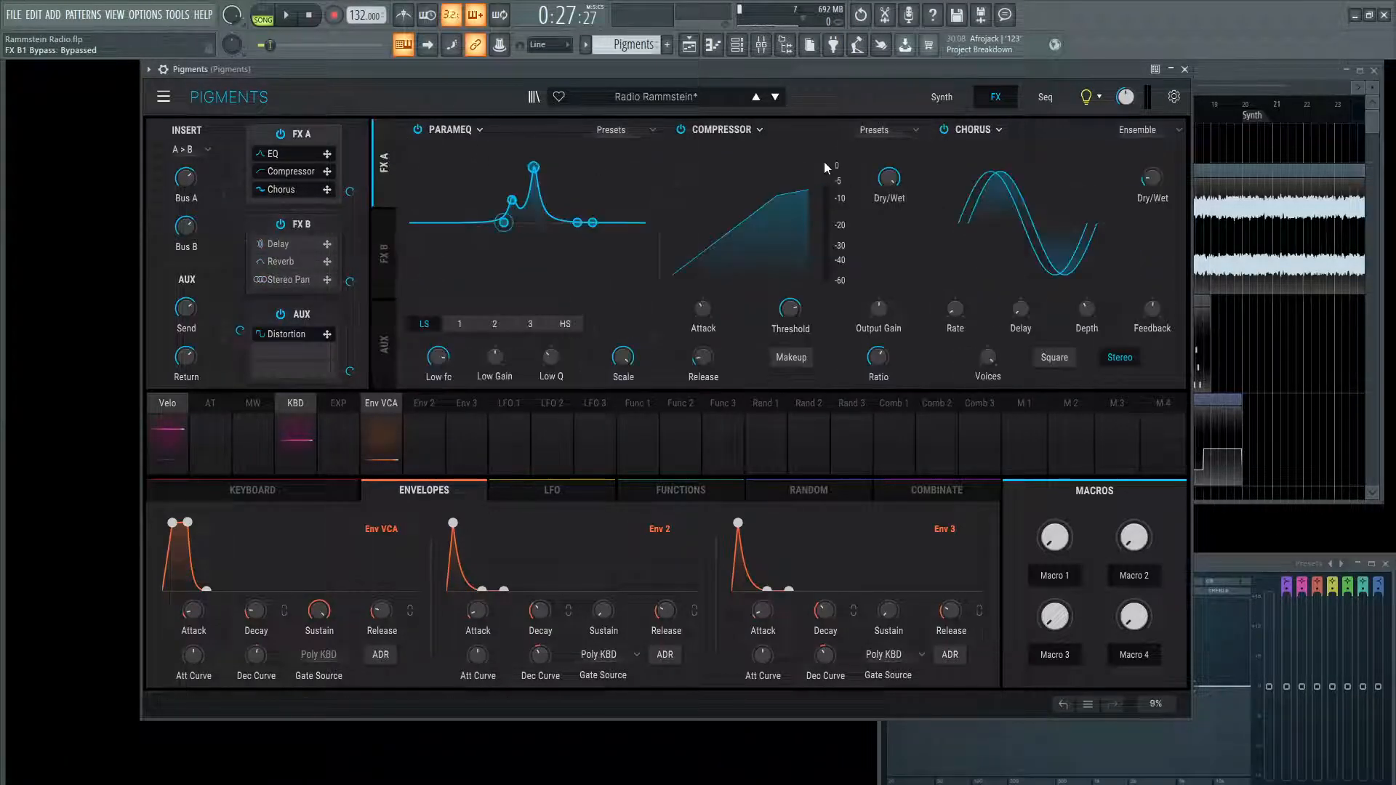
click(943, 129)
click(681, 130)
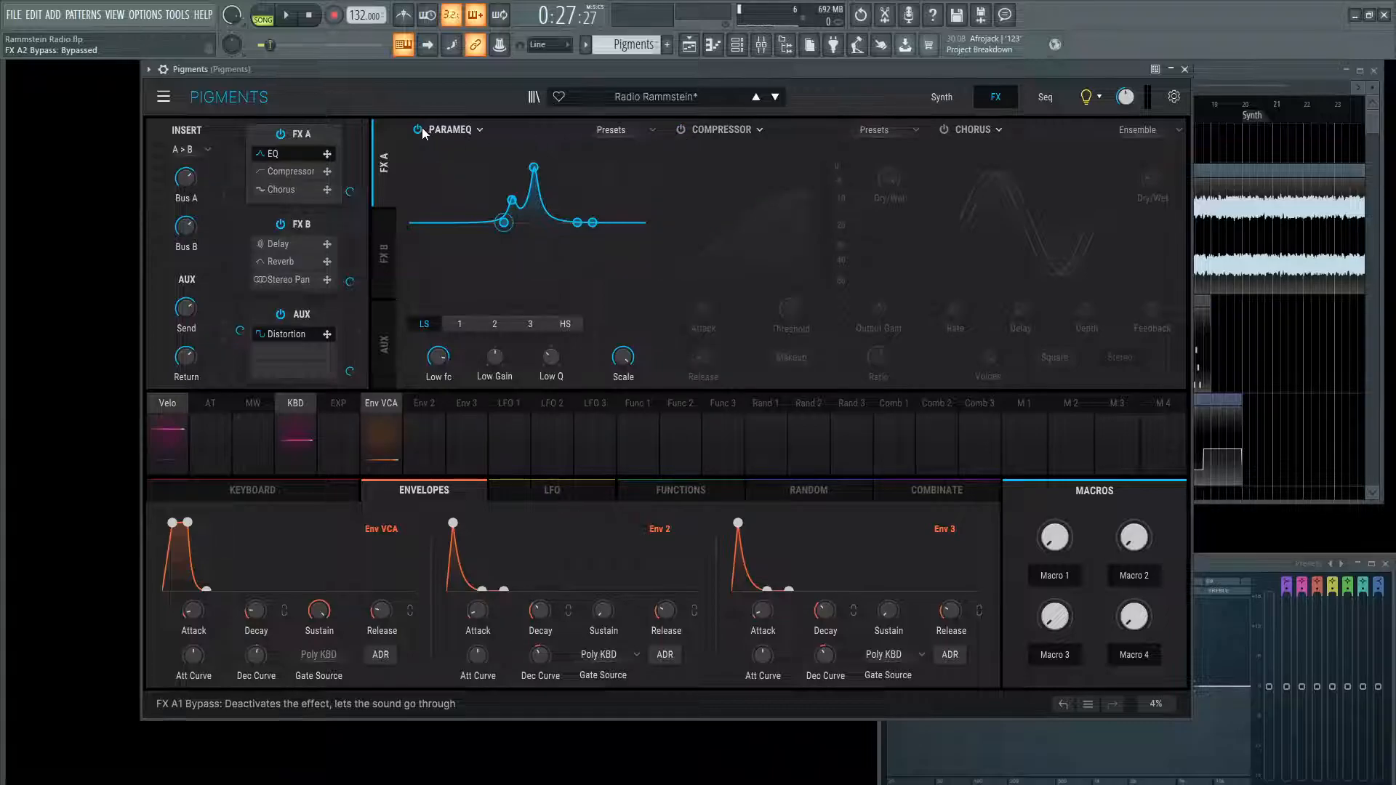
click(418, 129)
Step: Examine the synth's oscillator volumes, drift, and the cutoff and pan settings of both filters
click(944, 100)
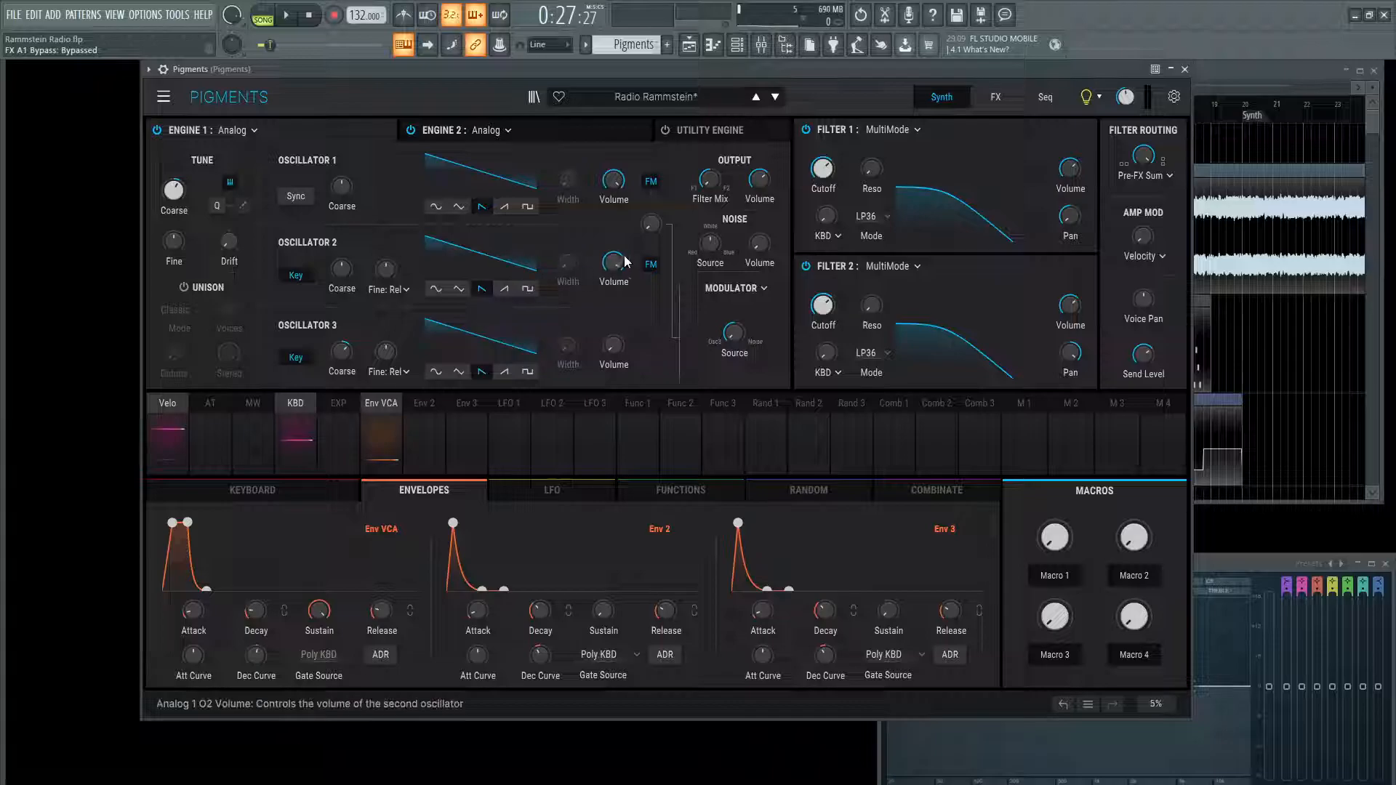
mouse_move(618, 181)
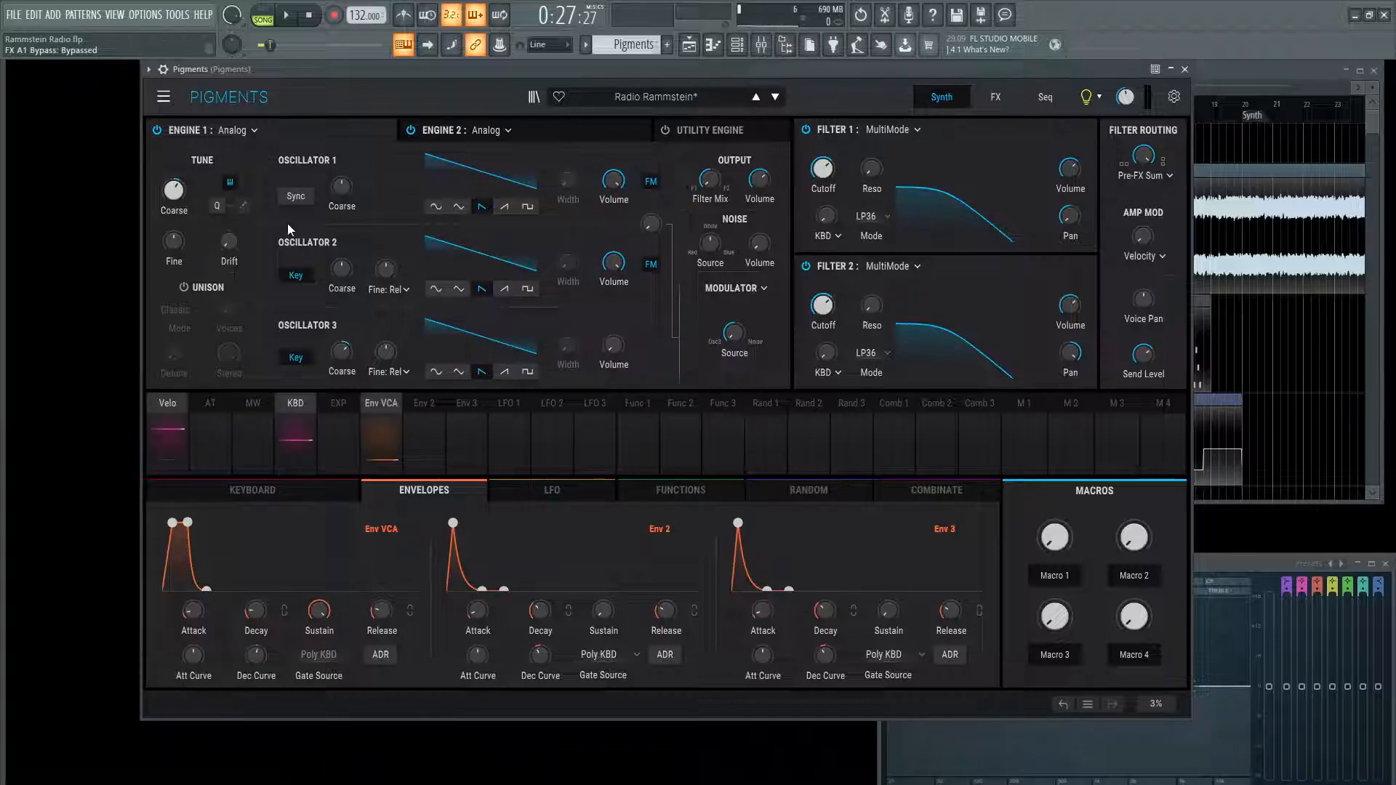
mouse_move(229, 241)
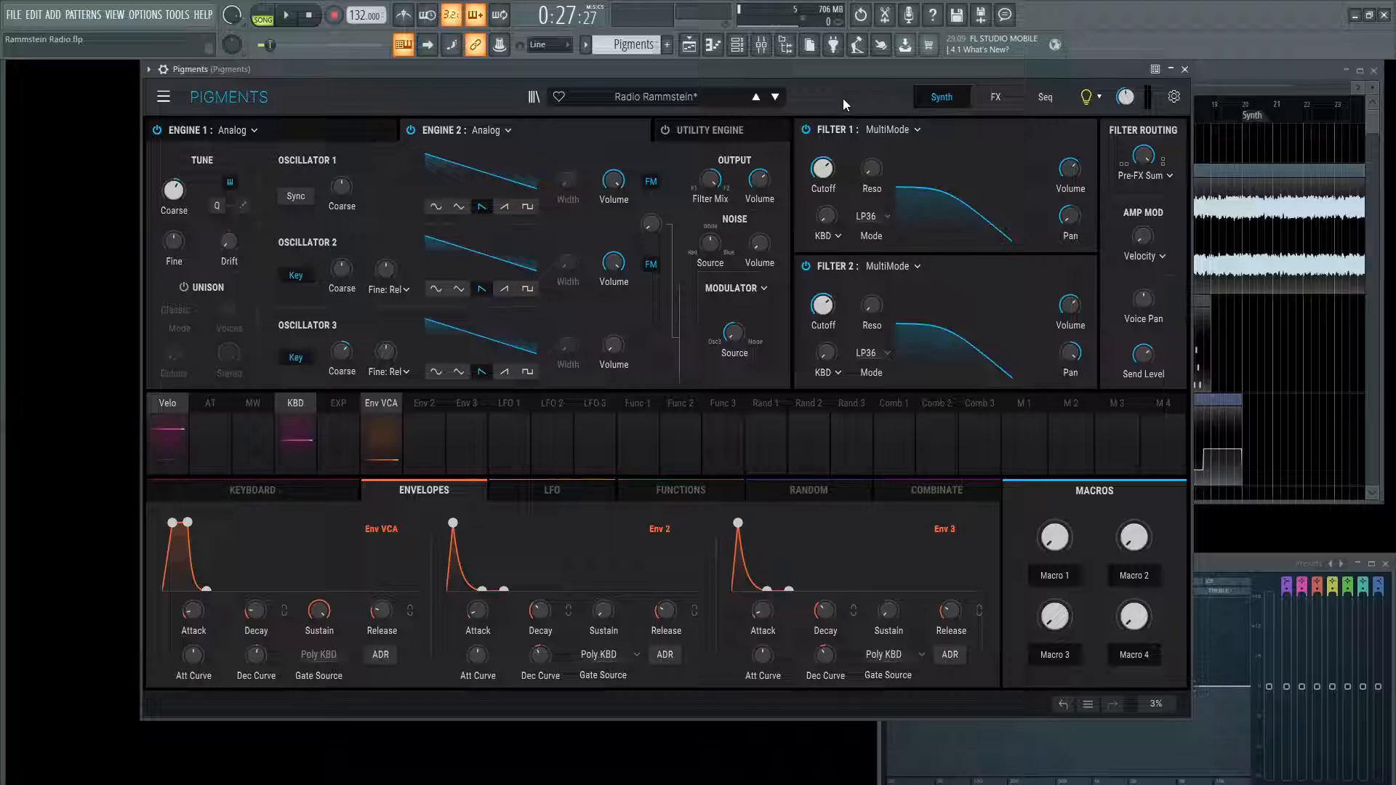
mouse_move(825, 177)
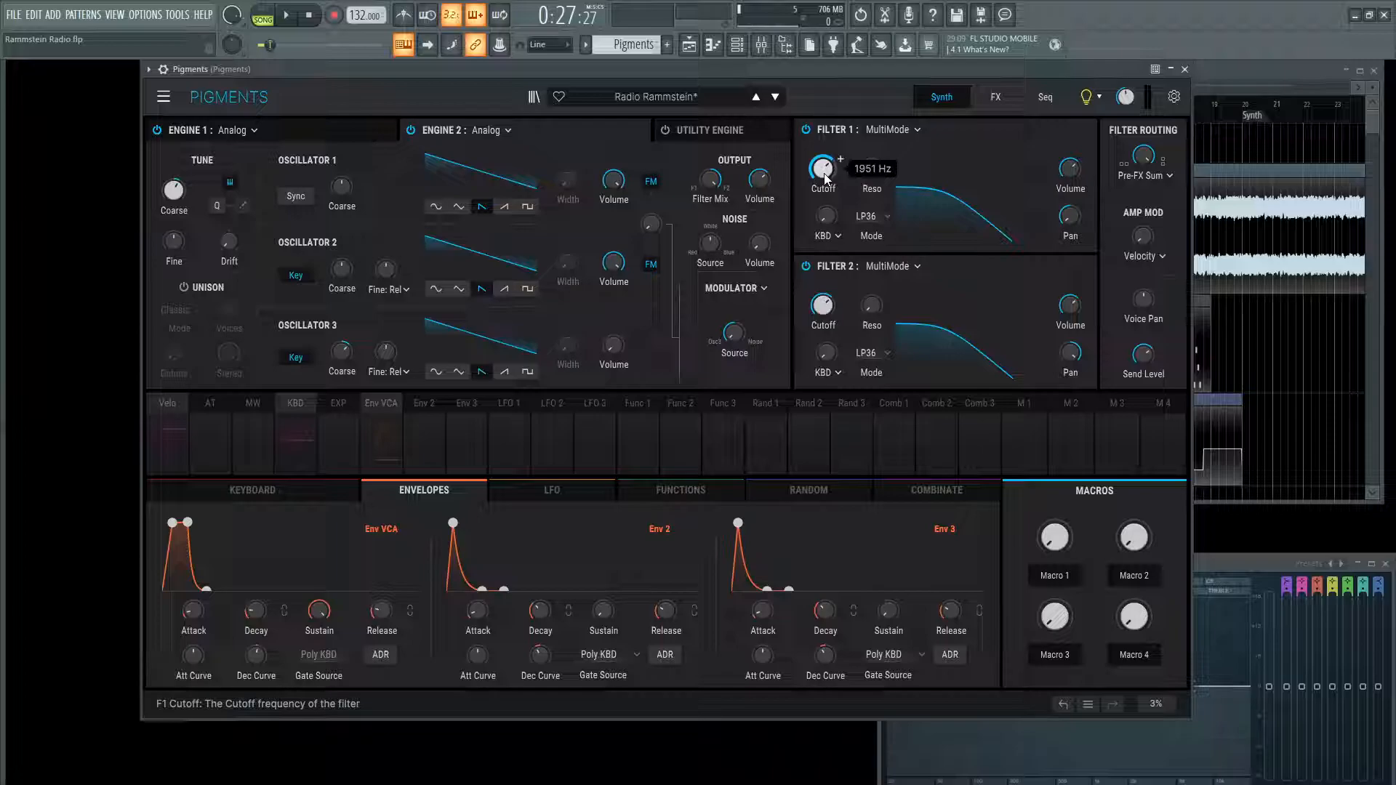
mouse_move(826, 309)
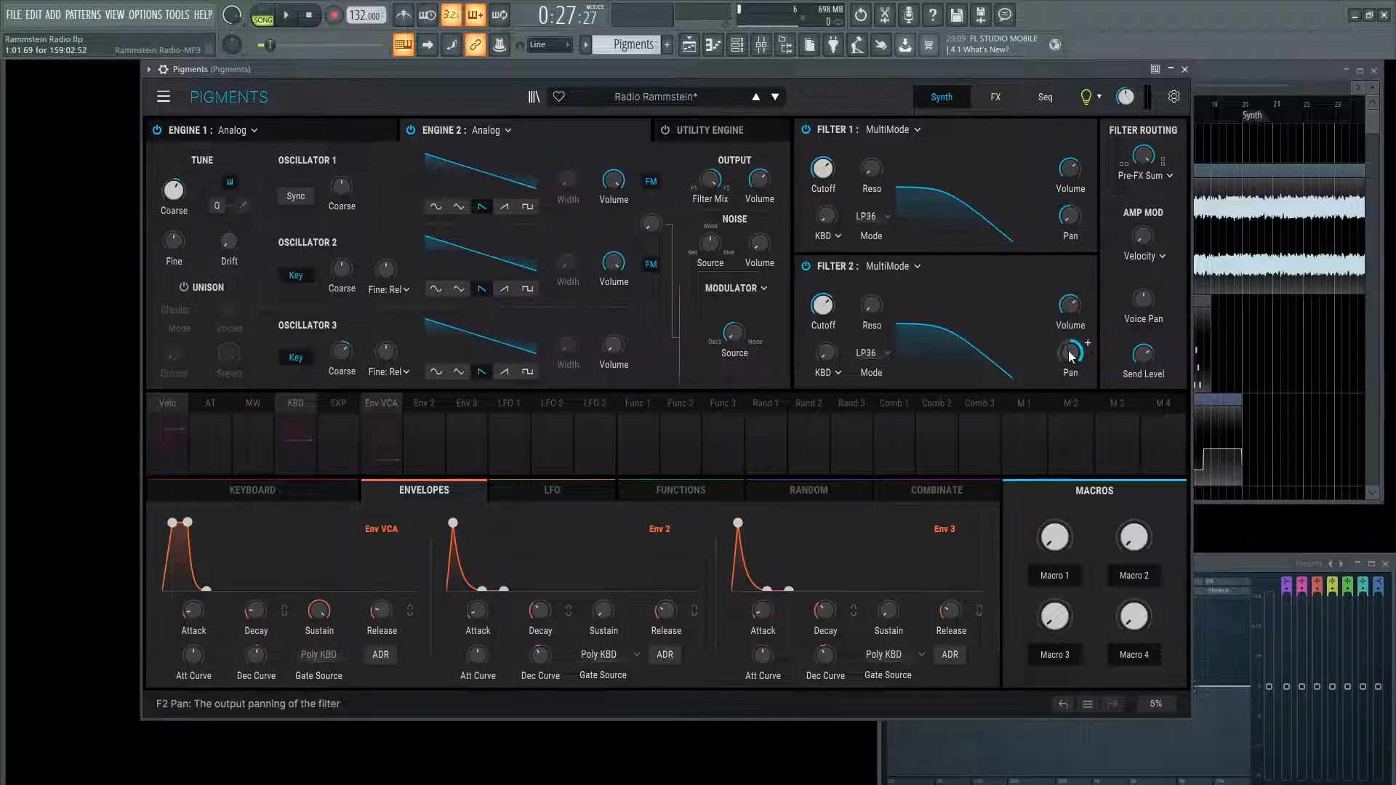
Step: Audition the part with Engine 1 alone, Engine 2 alone, and both engines enabled together
click(411, 131)
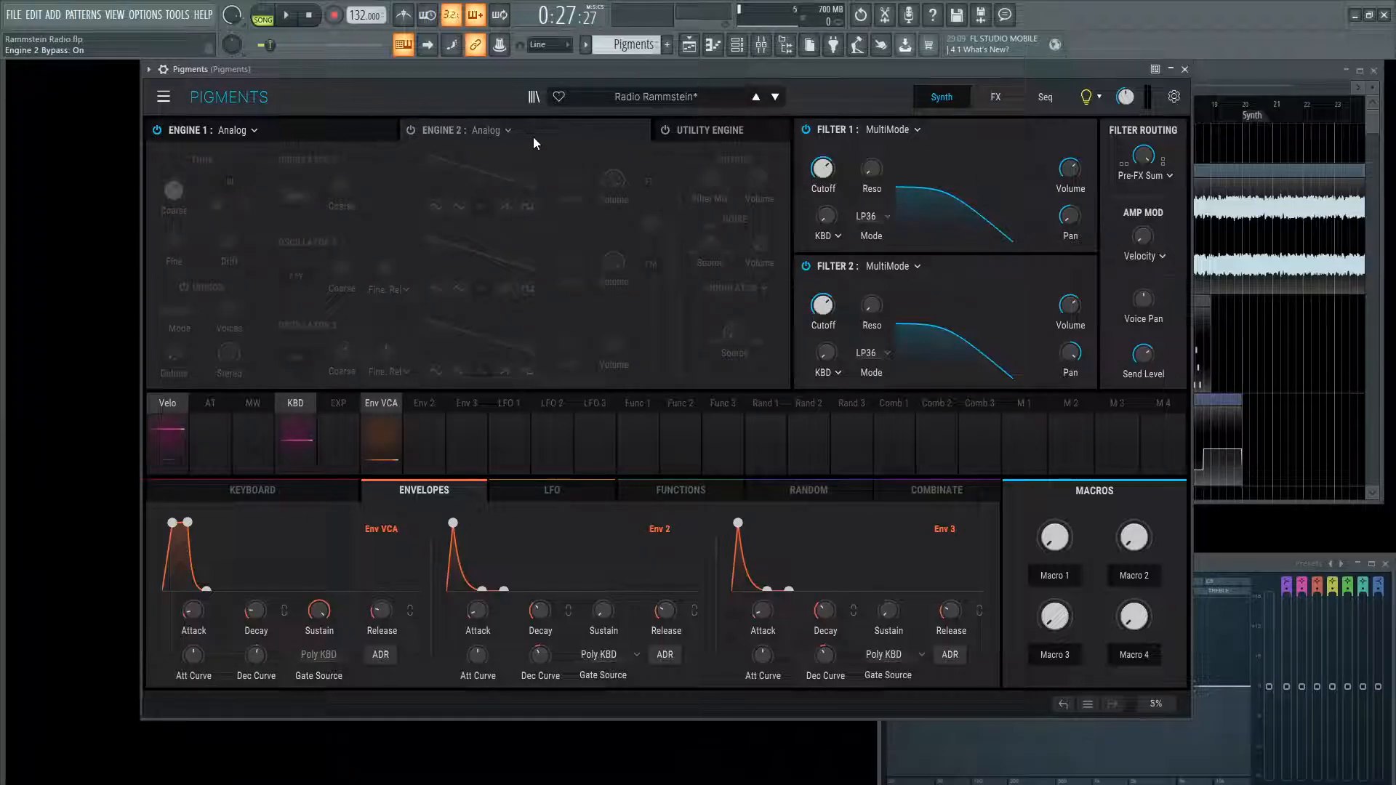
click(1246, 70)
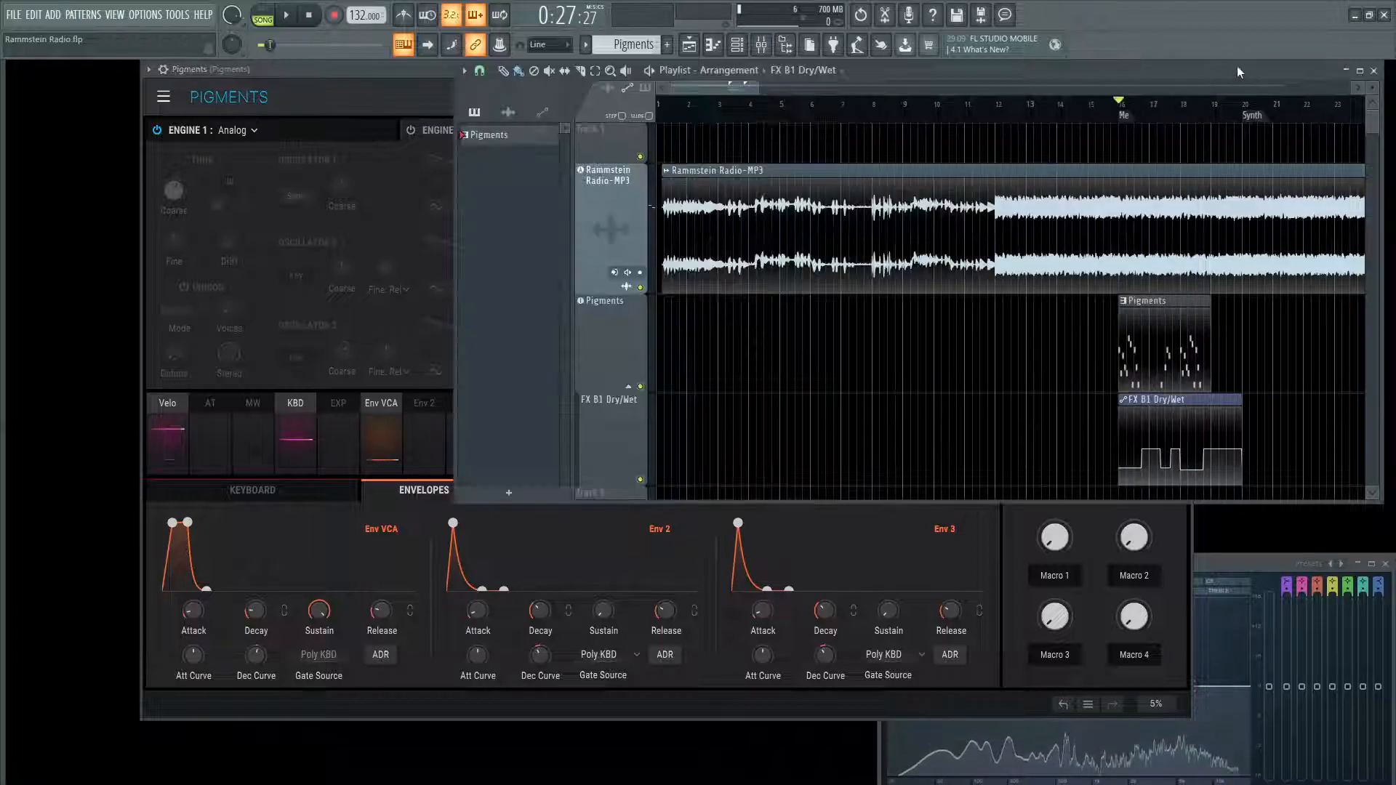
click(421, 75)
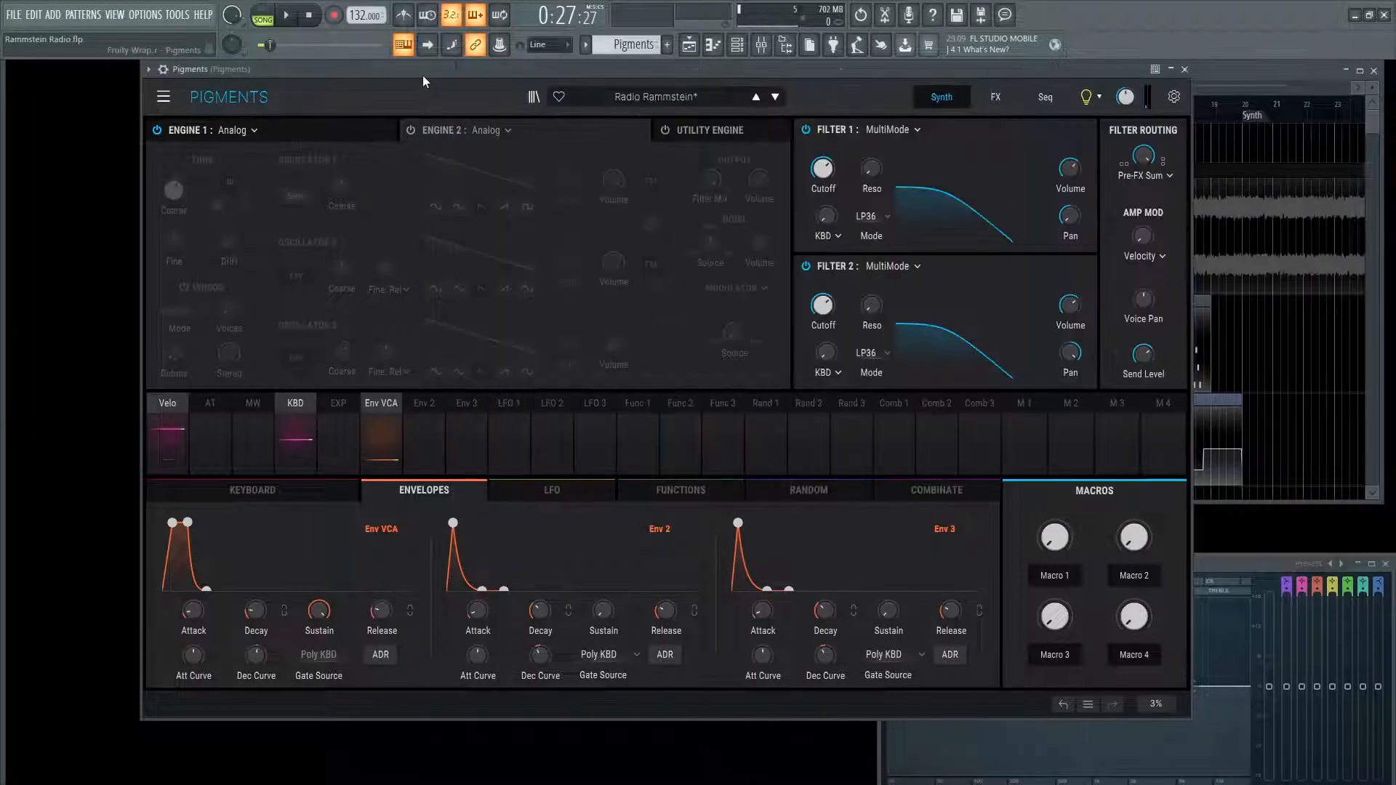
key(space)
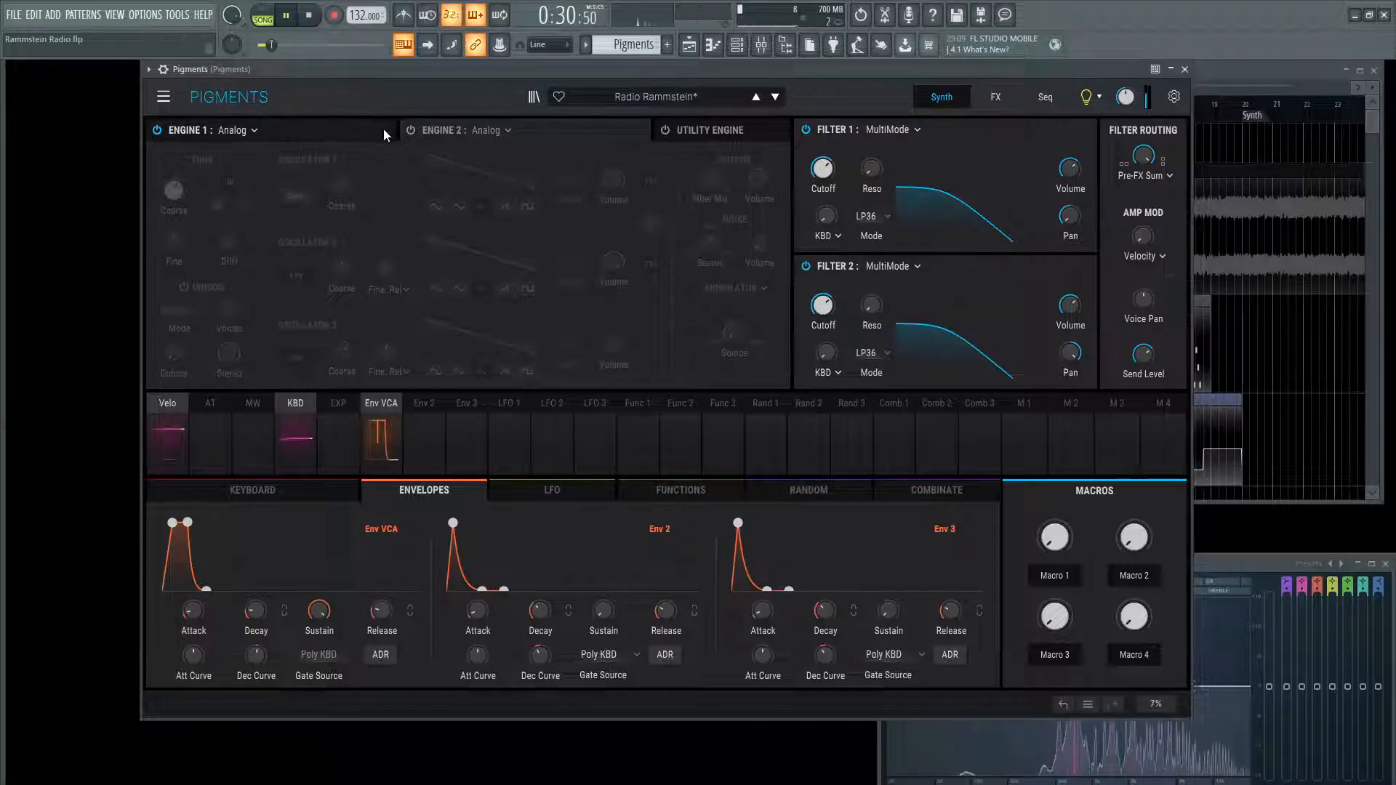
click(411, 131)
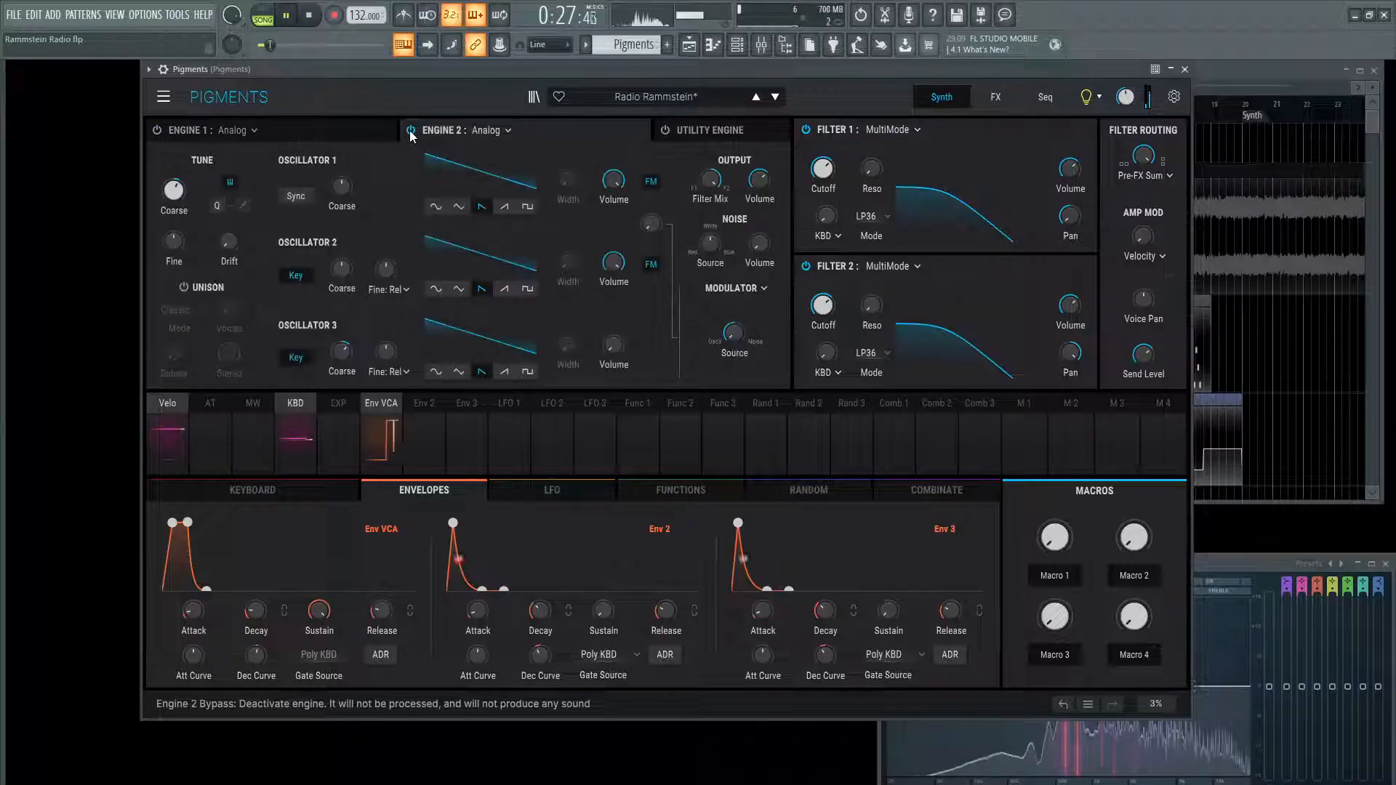
key(space)
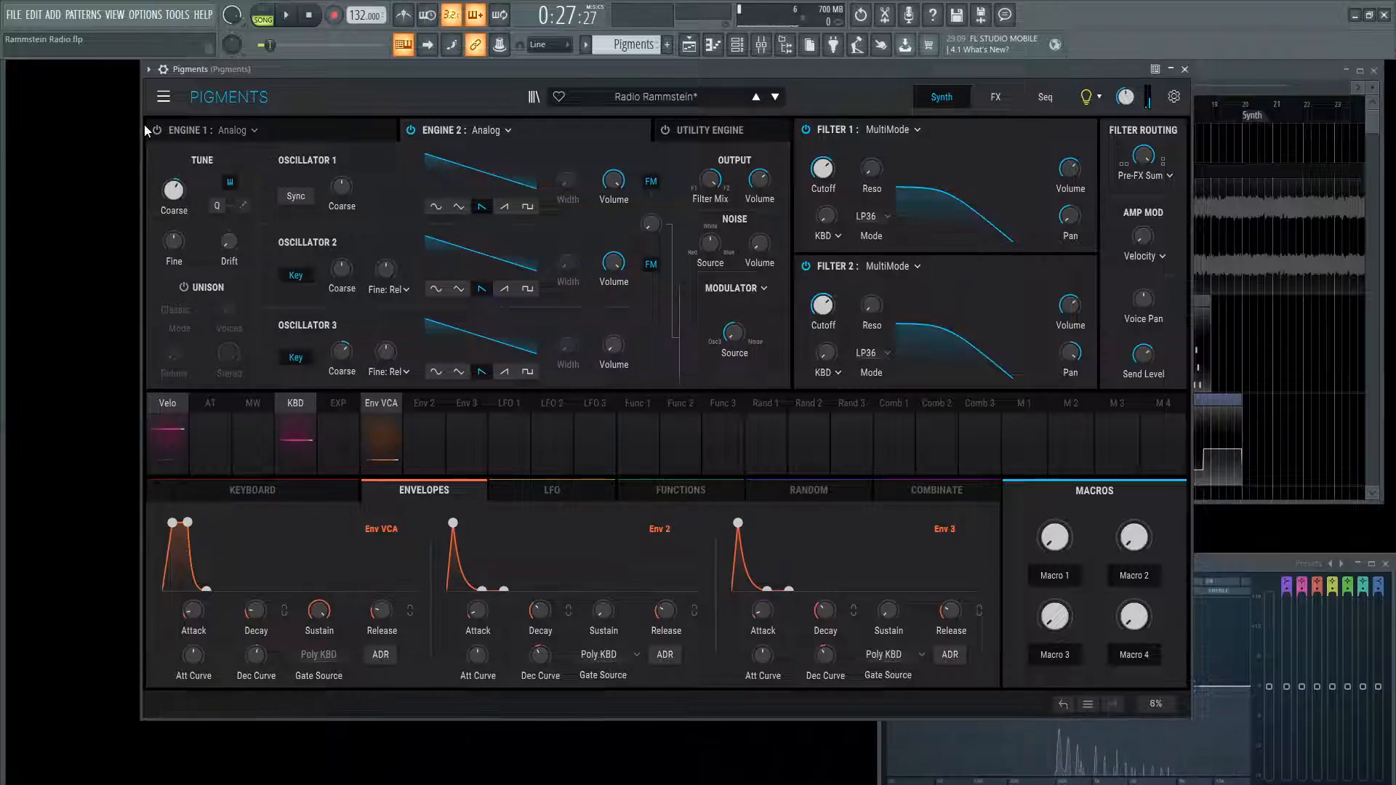
key(space)
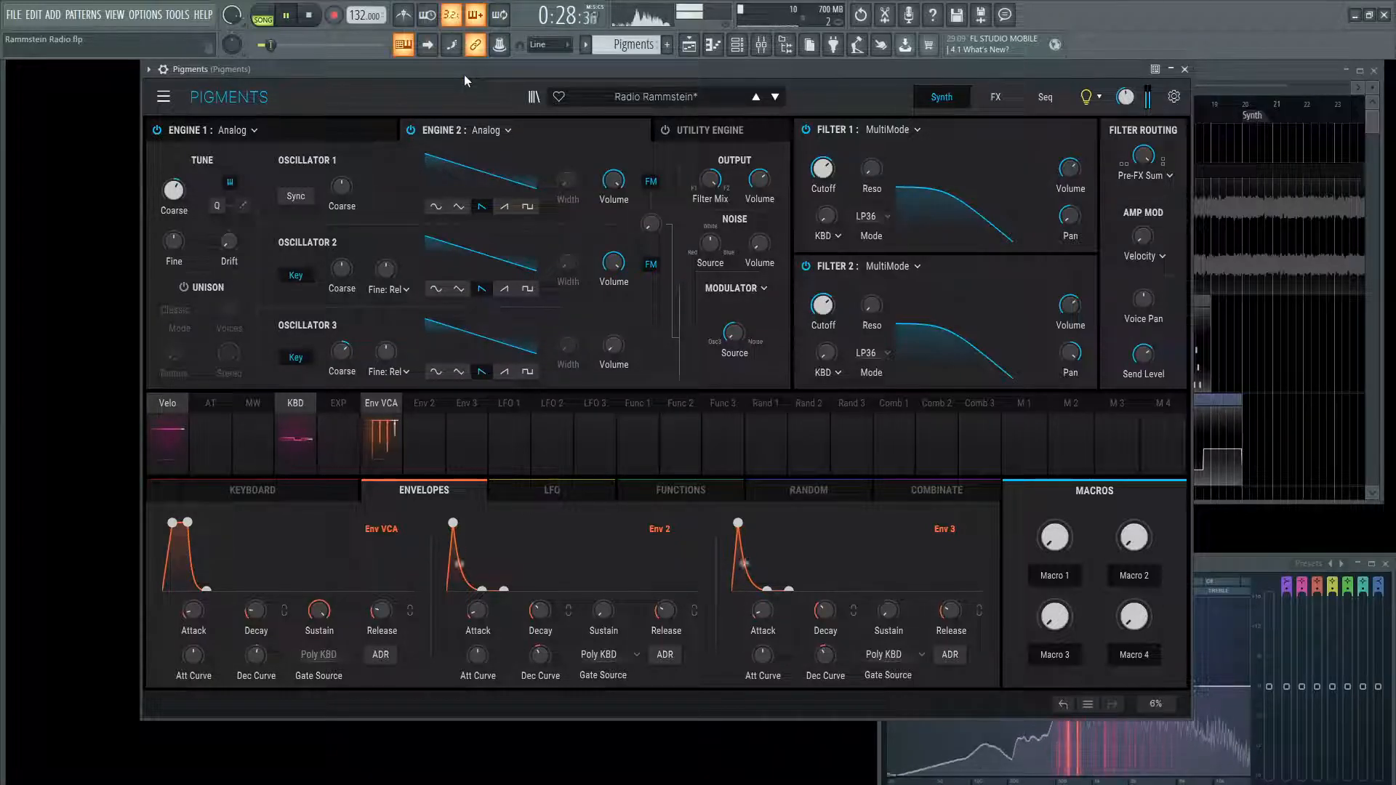
key(space)
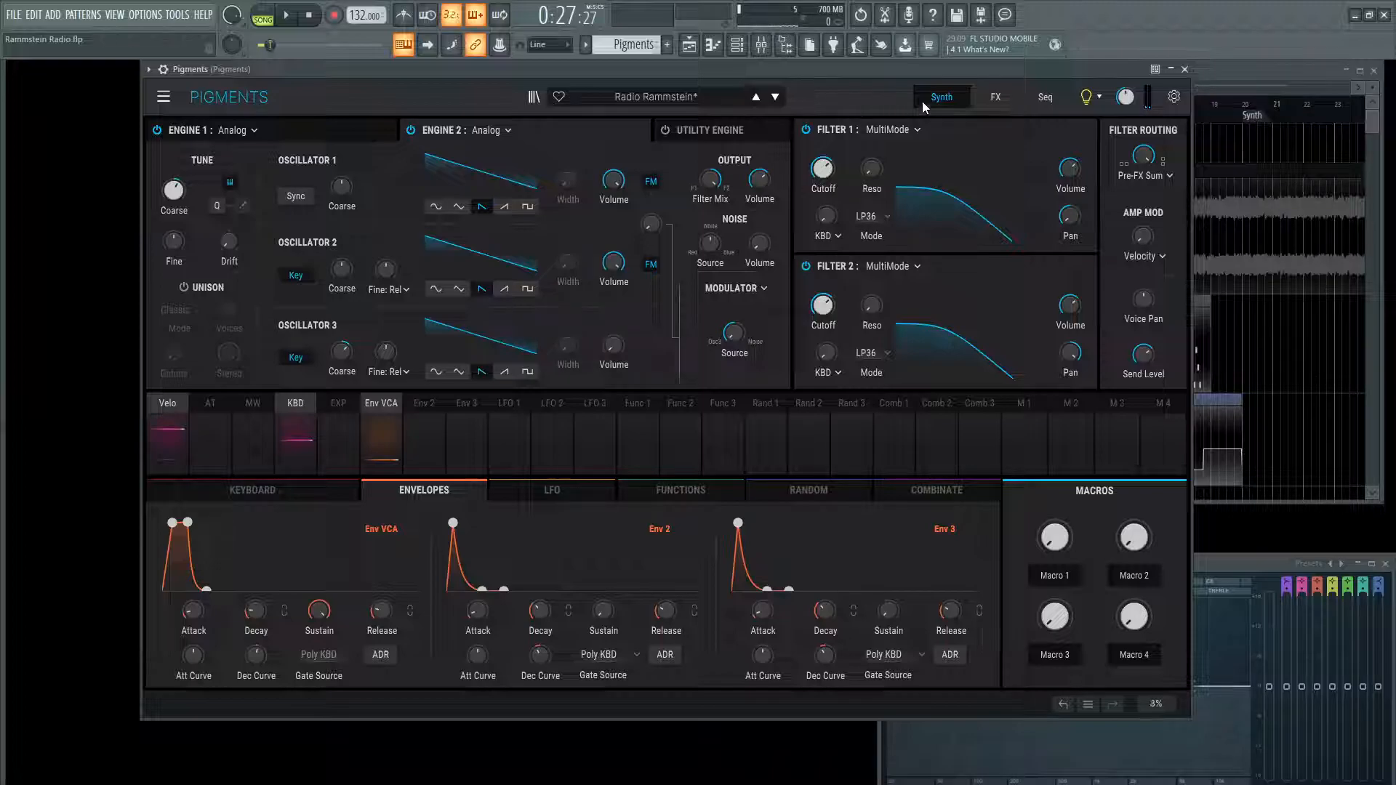
Step: Enable the Param EQ on the FX A bus and play the part through it
click(996, 97)
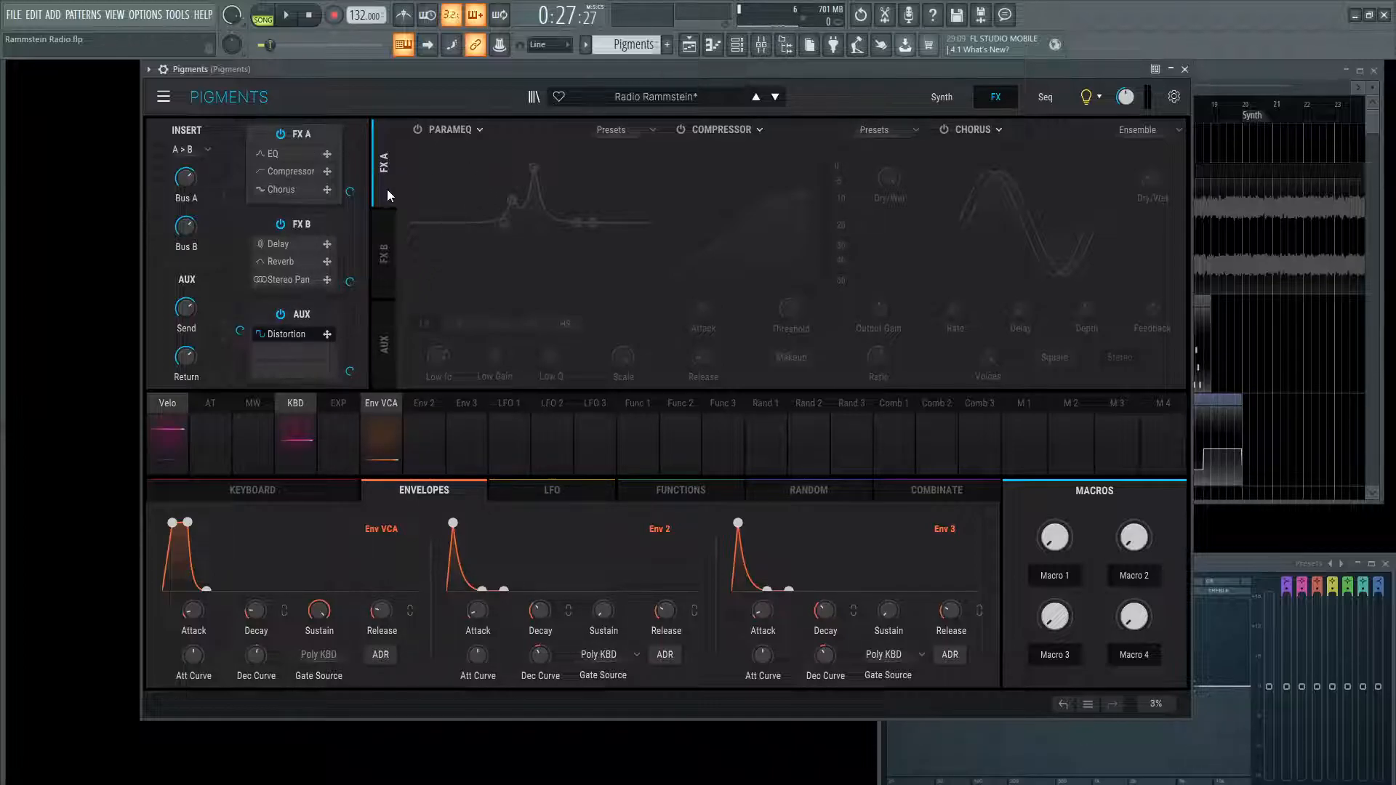
click(417, 129)
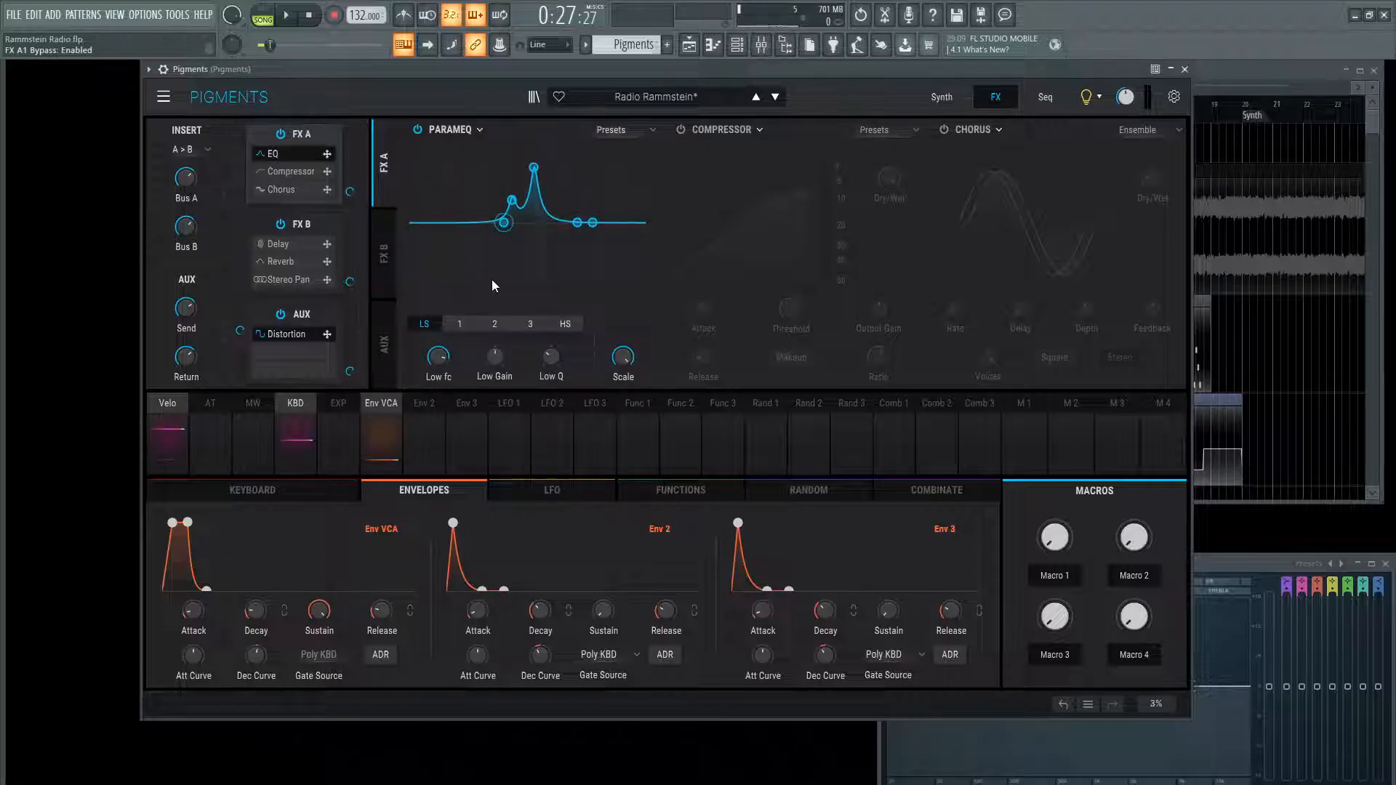
key(space)
key(space)
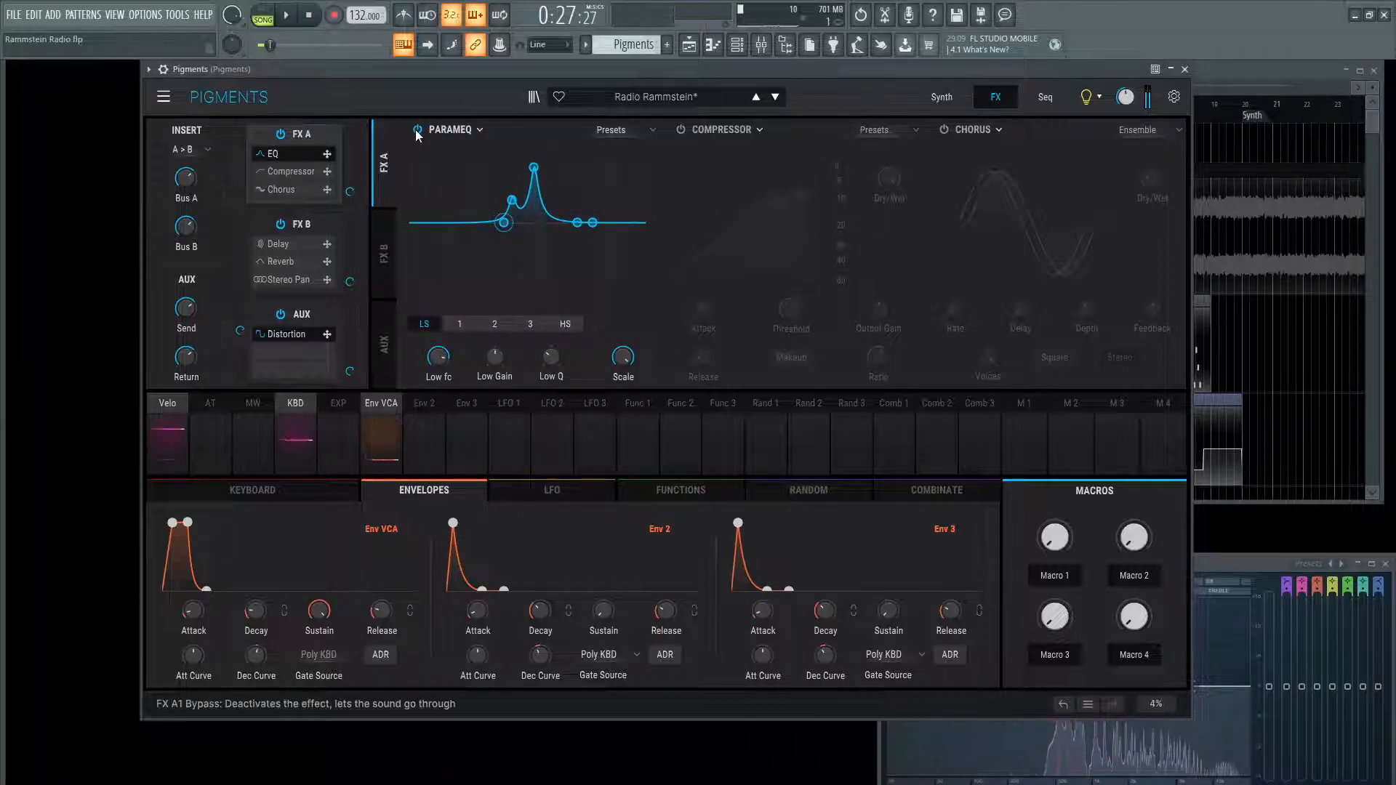
Step: Compare the part's sound with the Param EQ bypassed and with it enabled again
click(417, 131)
key(space)
key(space)
click(417, 130)
key(space)
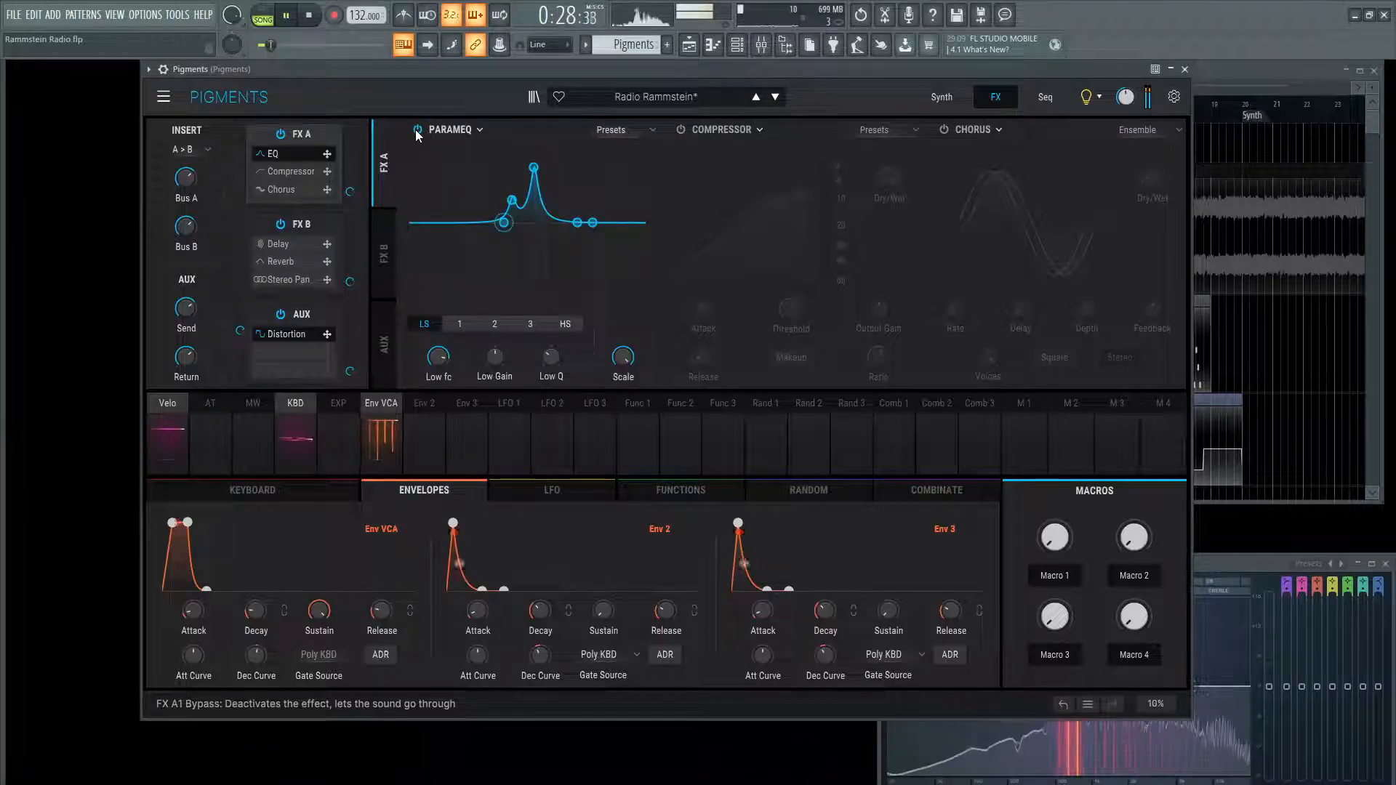
key(space)
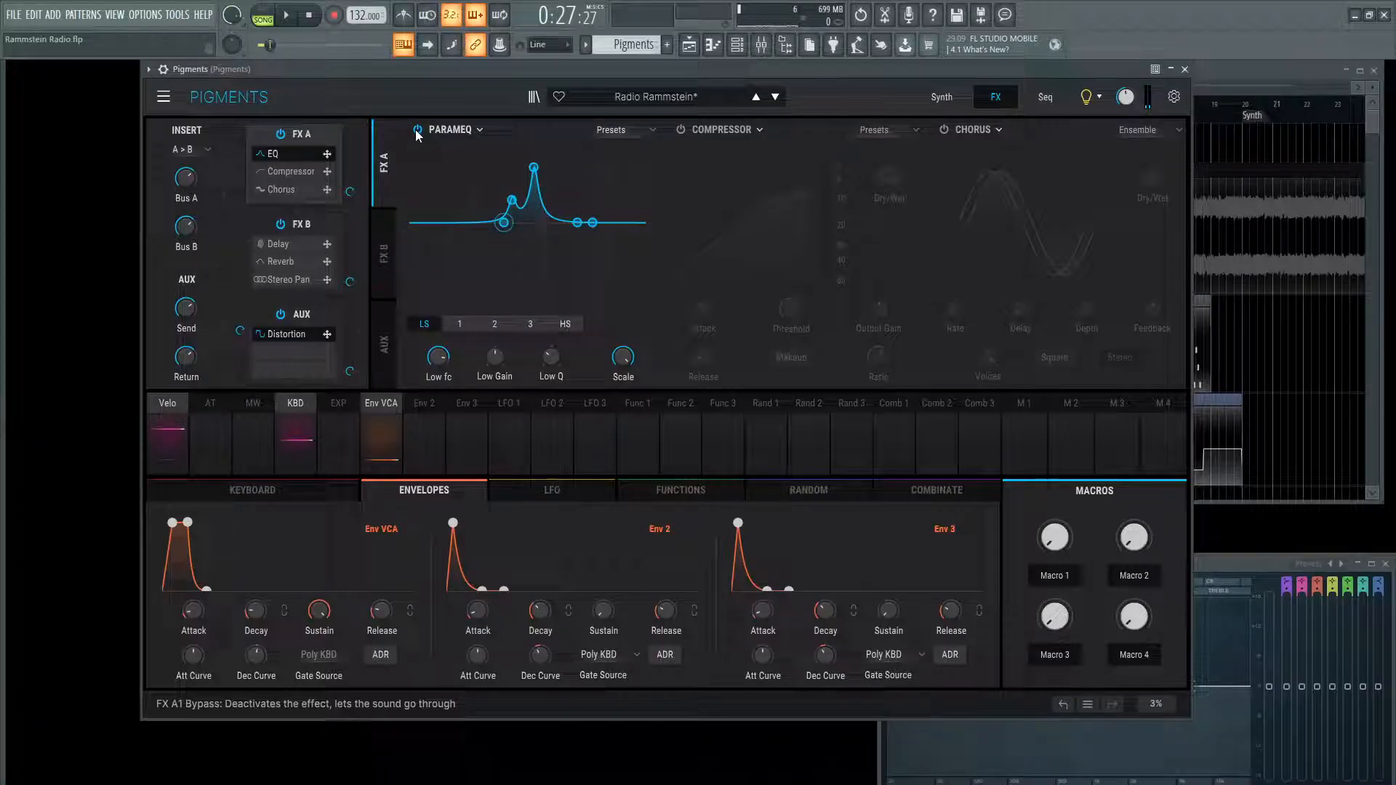
Step: Examine the frequency and gain of the Param EQ's peak band 1 and the frequency of peak band 2
click(460, 325)
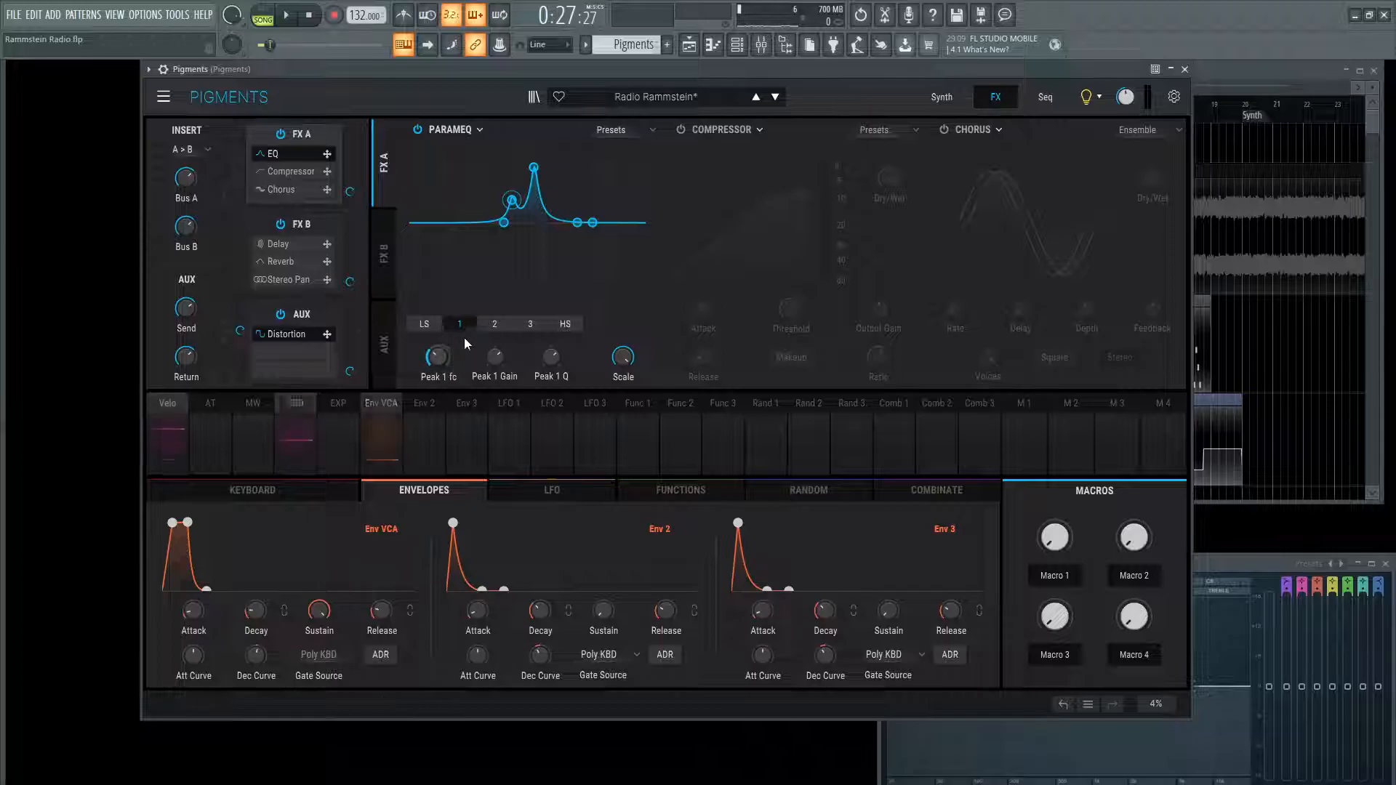
mouse_move(437, 372)
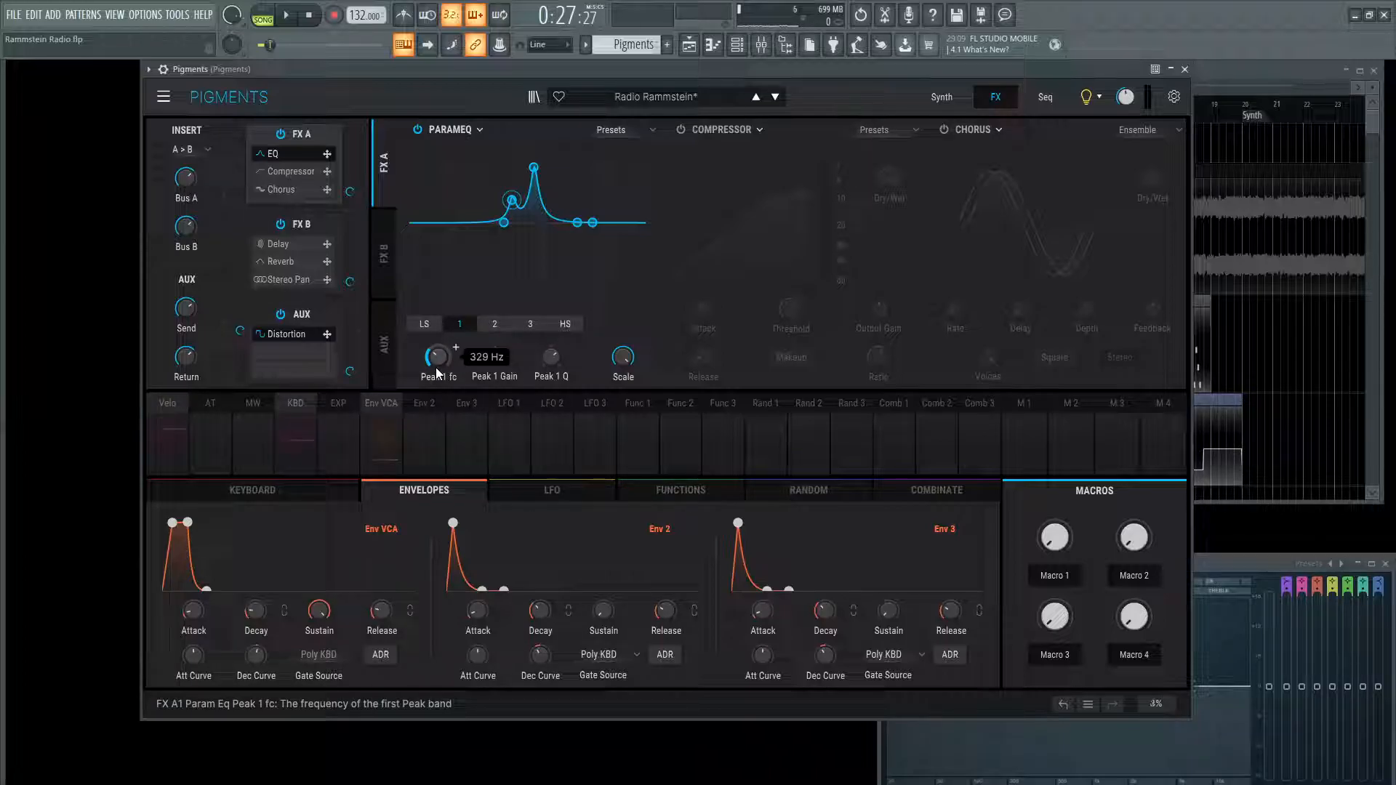
mouse_move(495, 361)
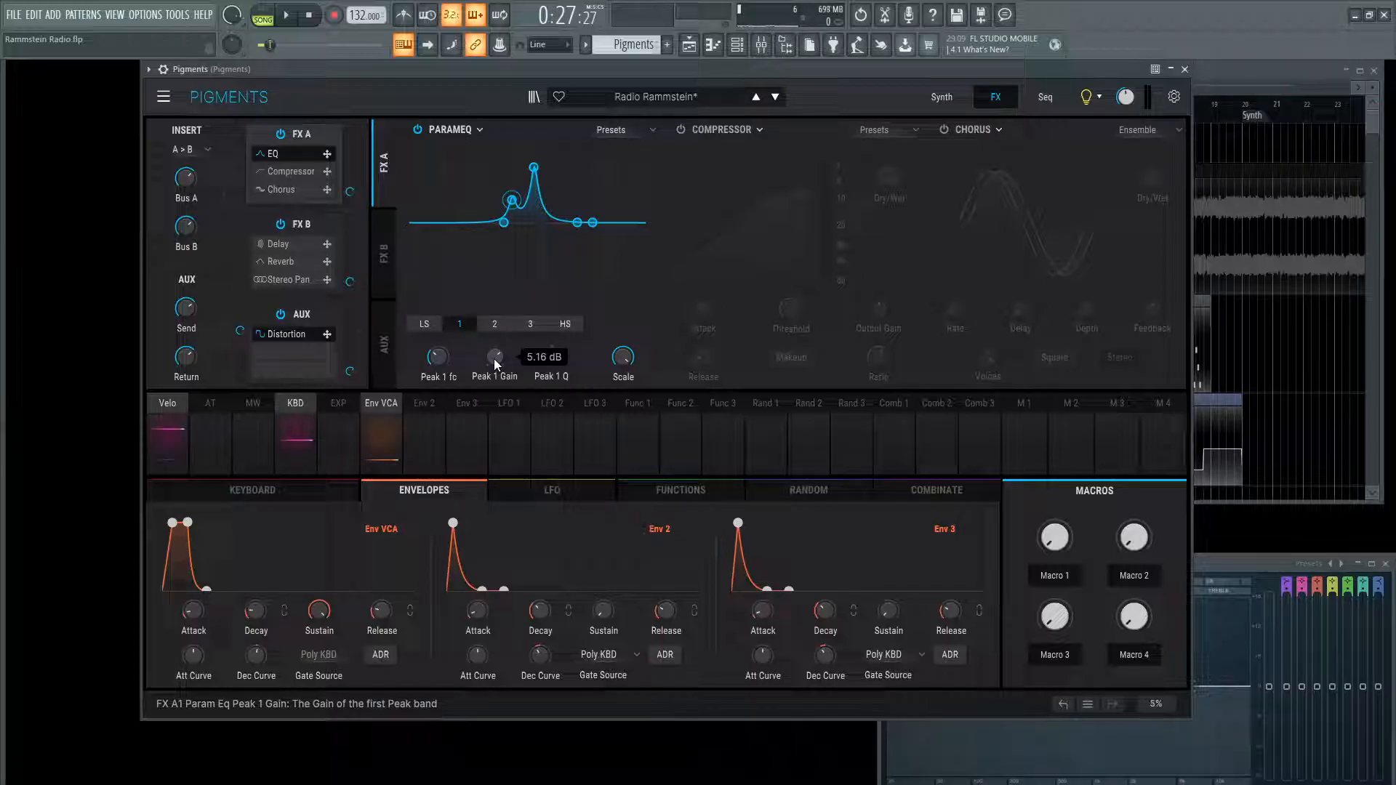
click(494, 325)
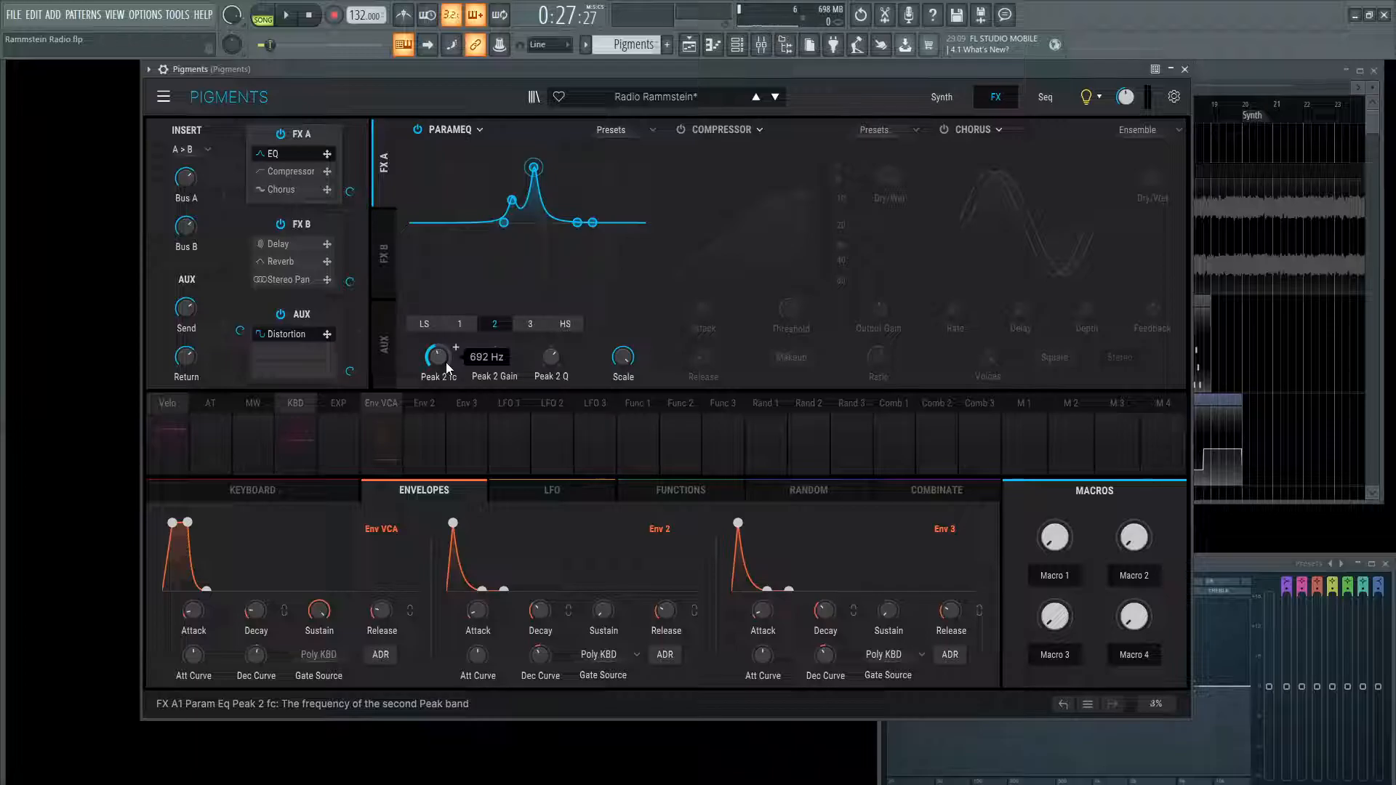
Step: Play the part with the Param EQ on, bypass it while listening, and re-enable it
key(space)
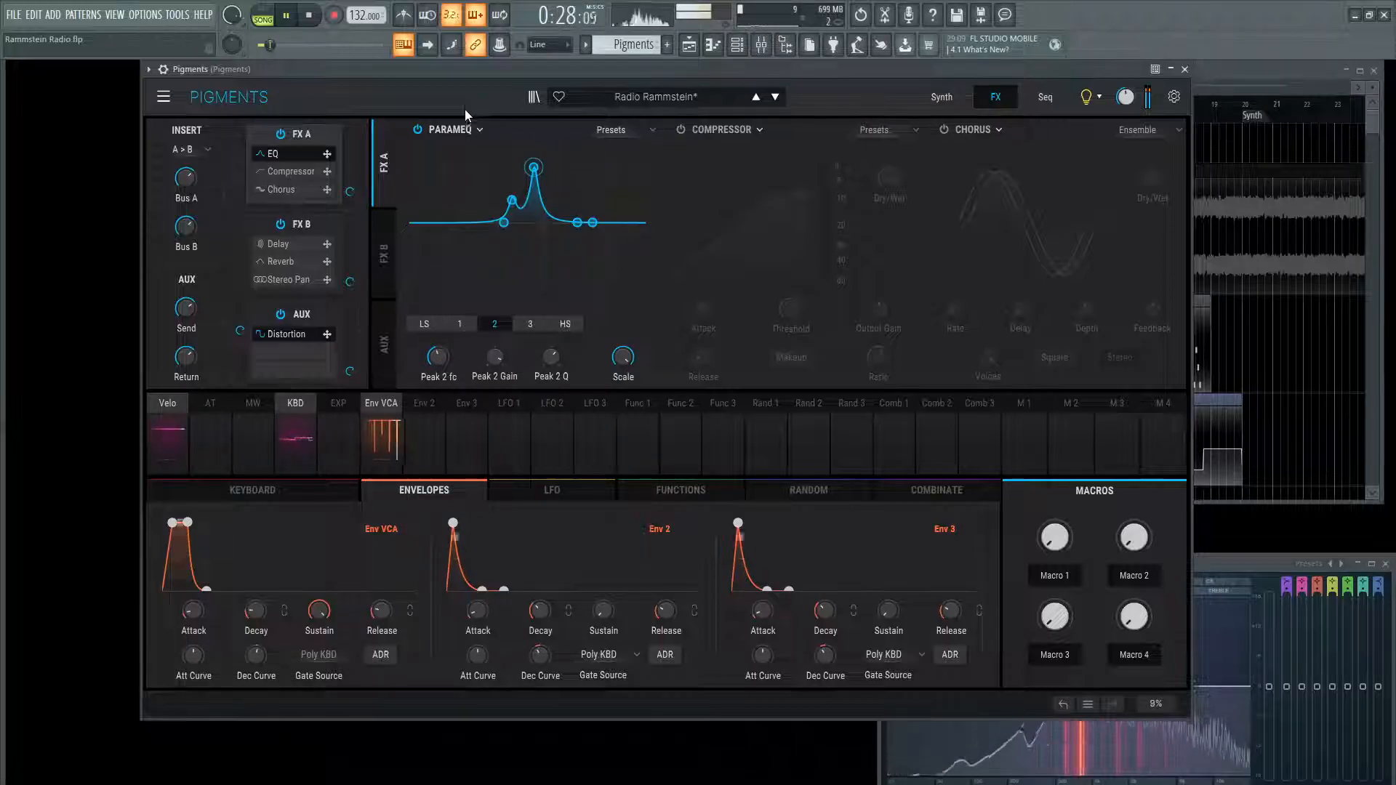
click(419, 130)
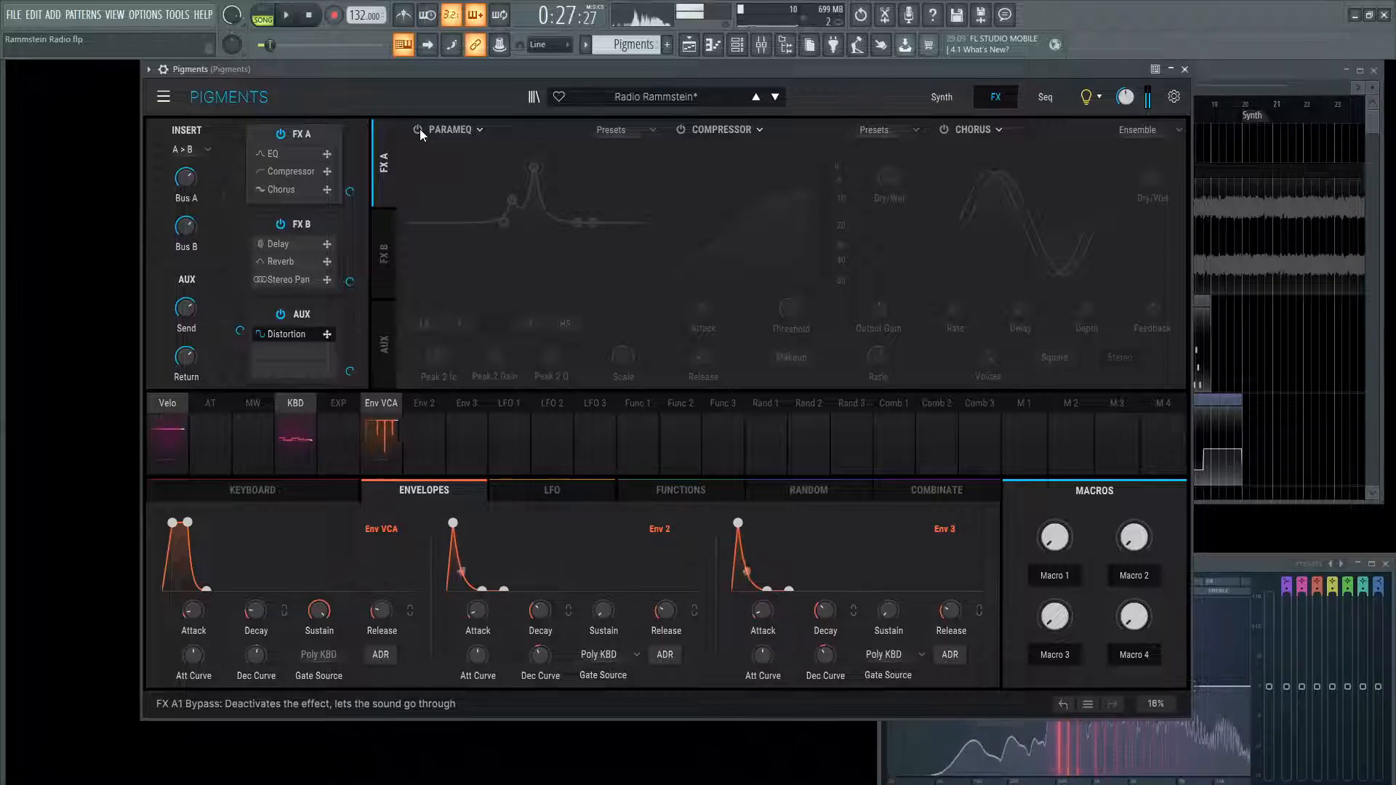
click(419, 130)
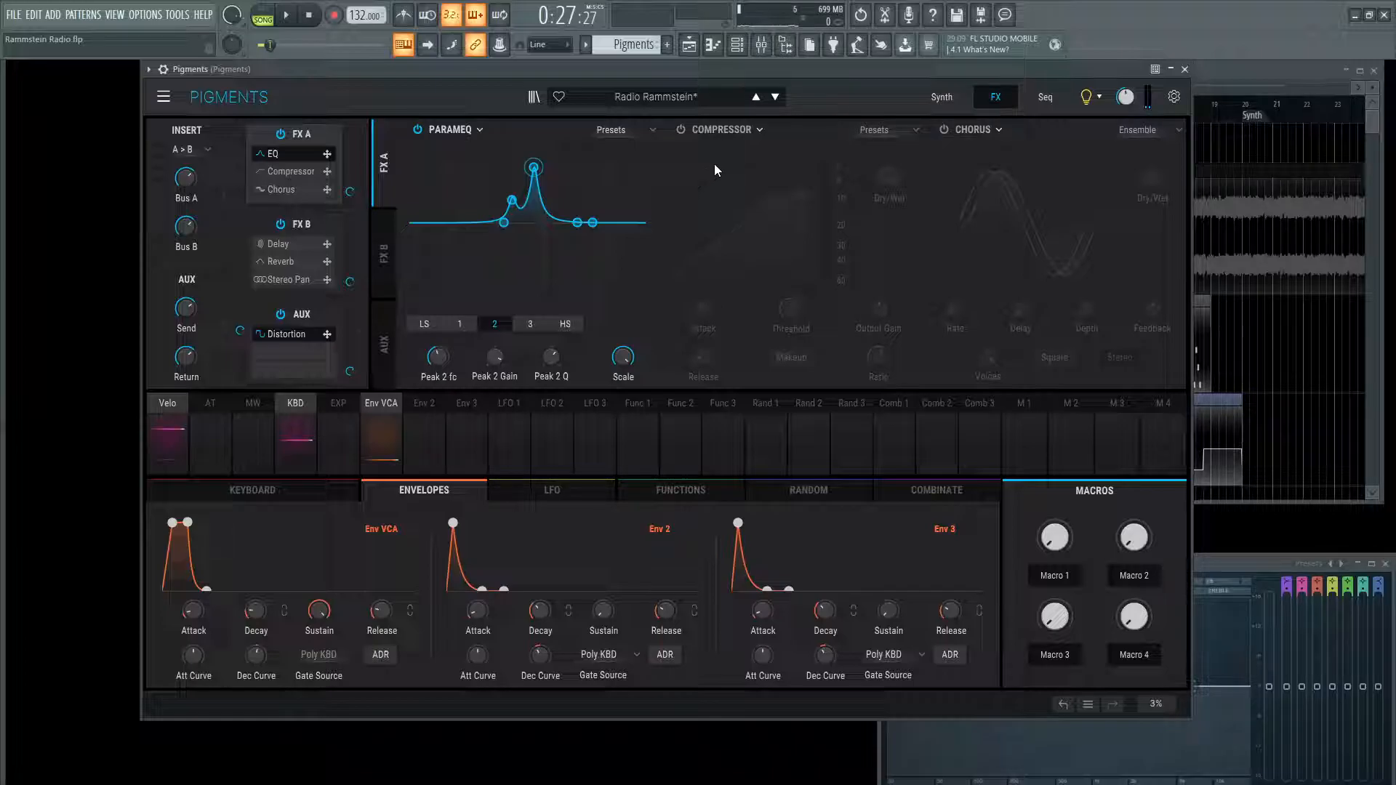
Step: Enable the Compressor on the FX A bus and play the part through it several times
click(681, 128)
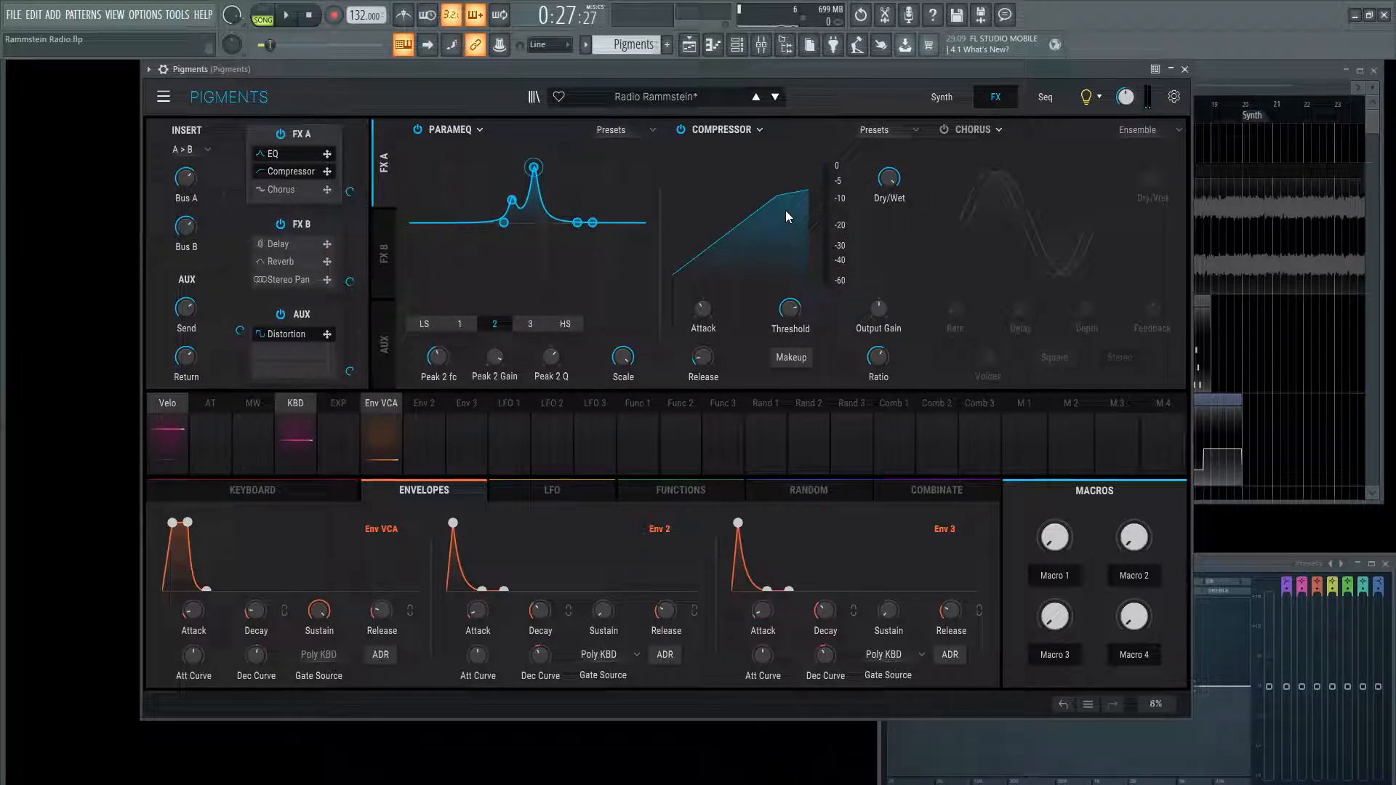
key(space)
key(space)
key(space)
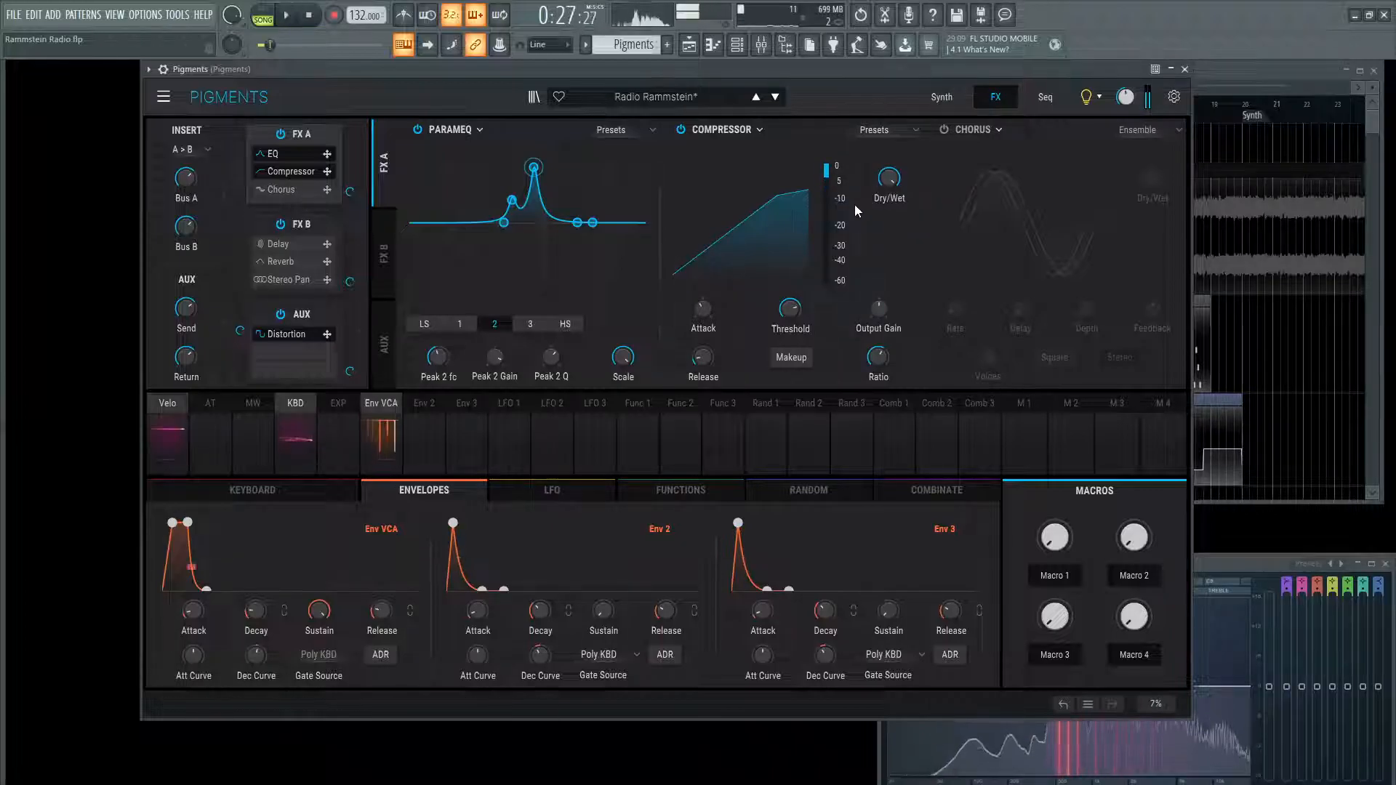
key(space)
key(space)
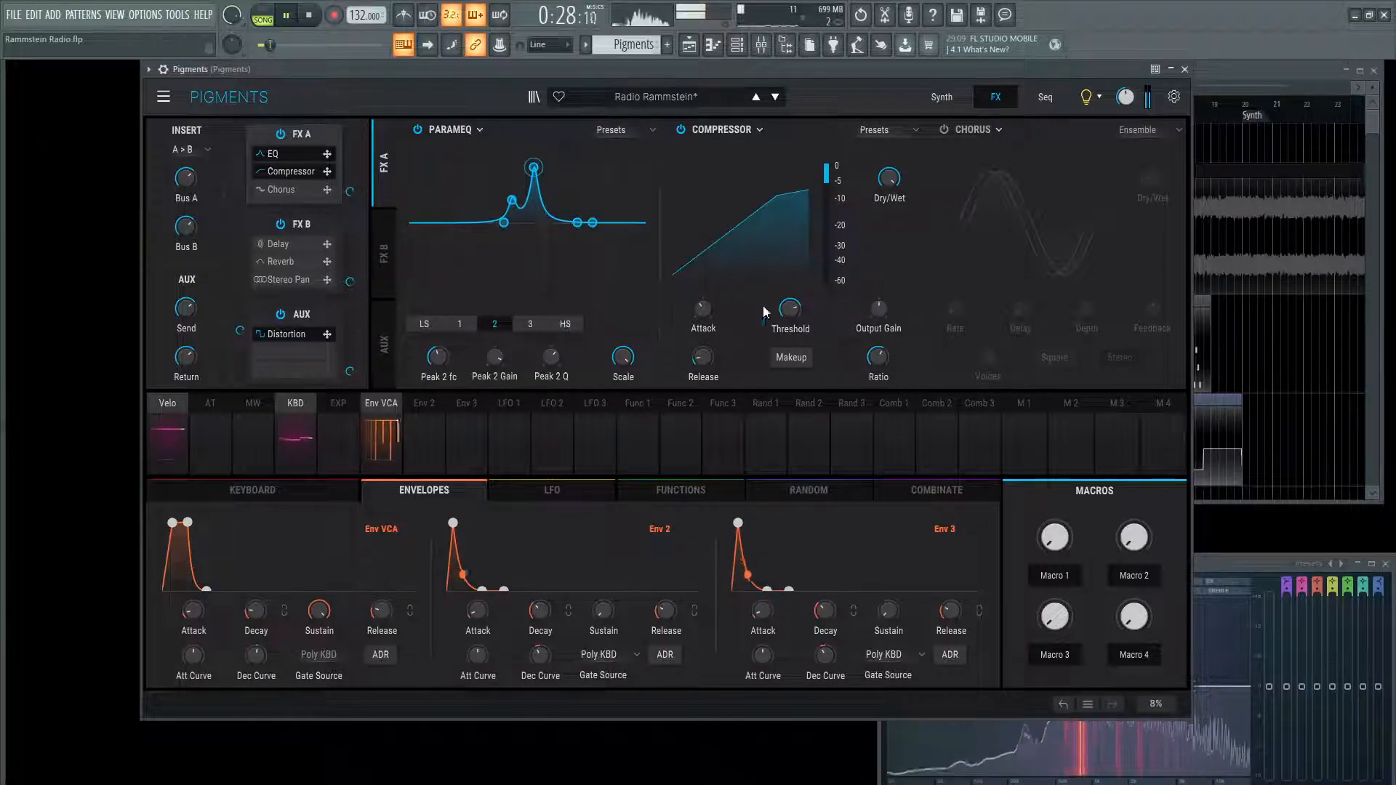
Step: Stop playback and examine the release and ratio settings of the Compressor
key(space)
drag(704, 358, 703, 355)
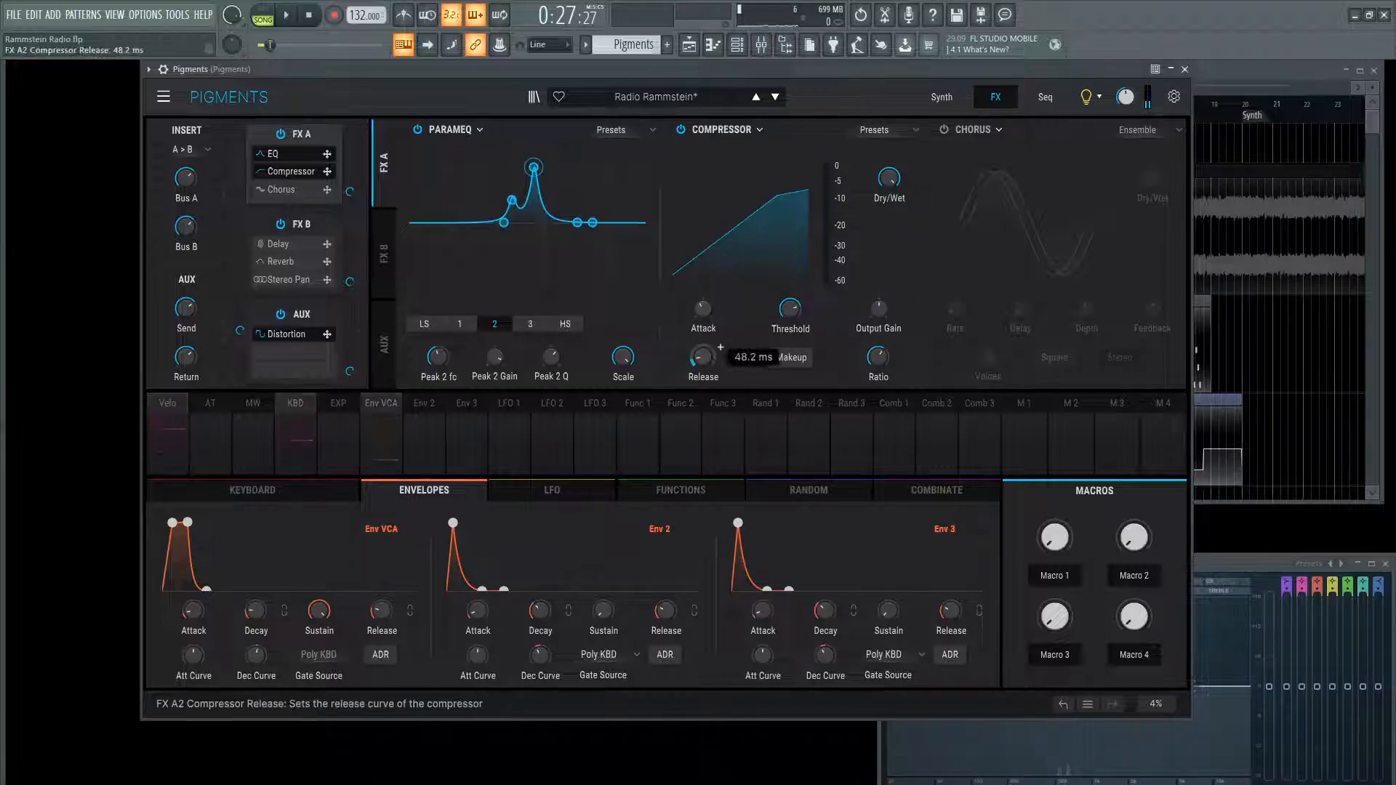
drag(877, 360, 876, 357)
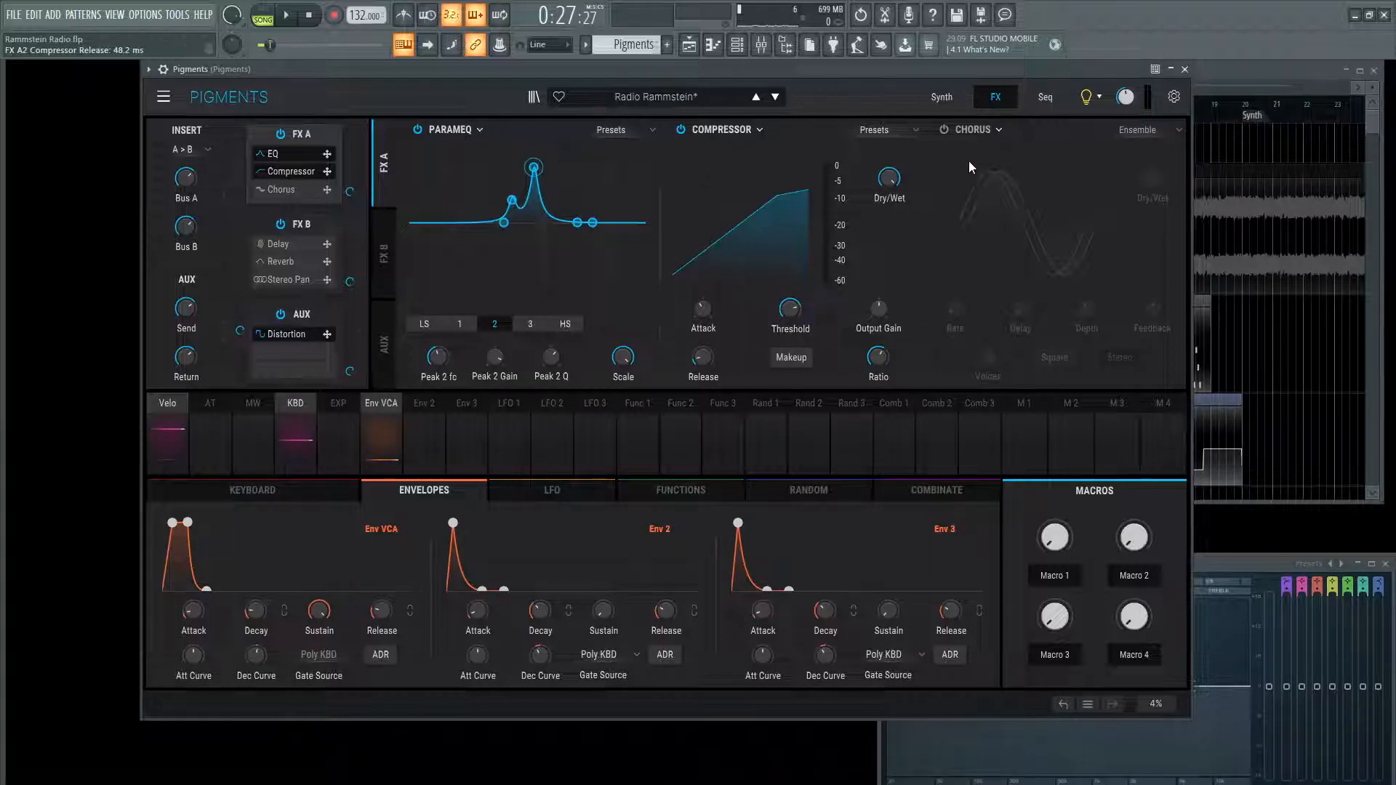
Step: Enable the Chorus on the FX A bus while the part plays
key(space)
click(944, 130)
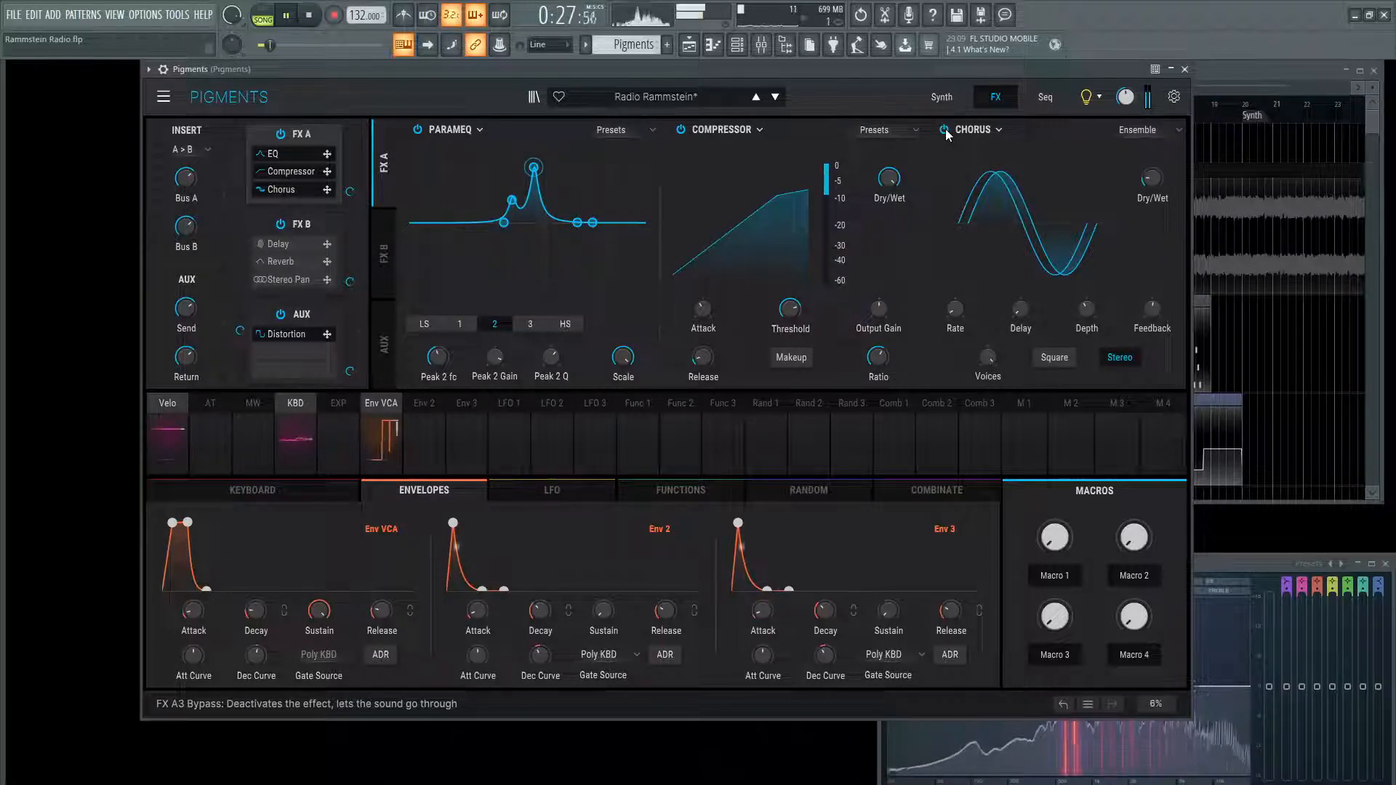
key(space)
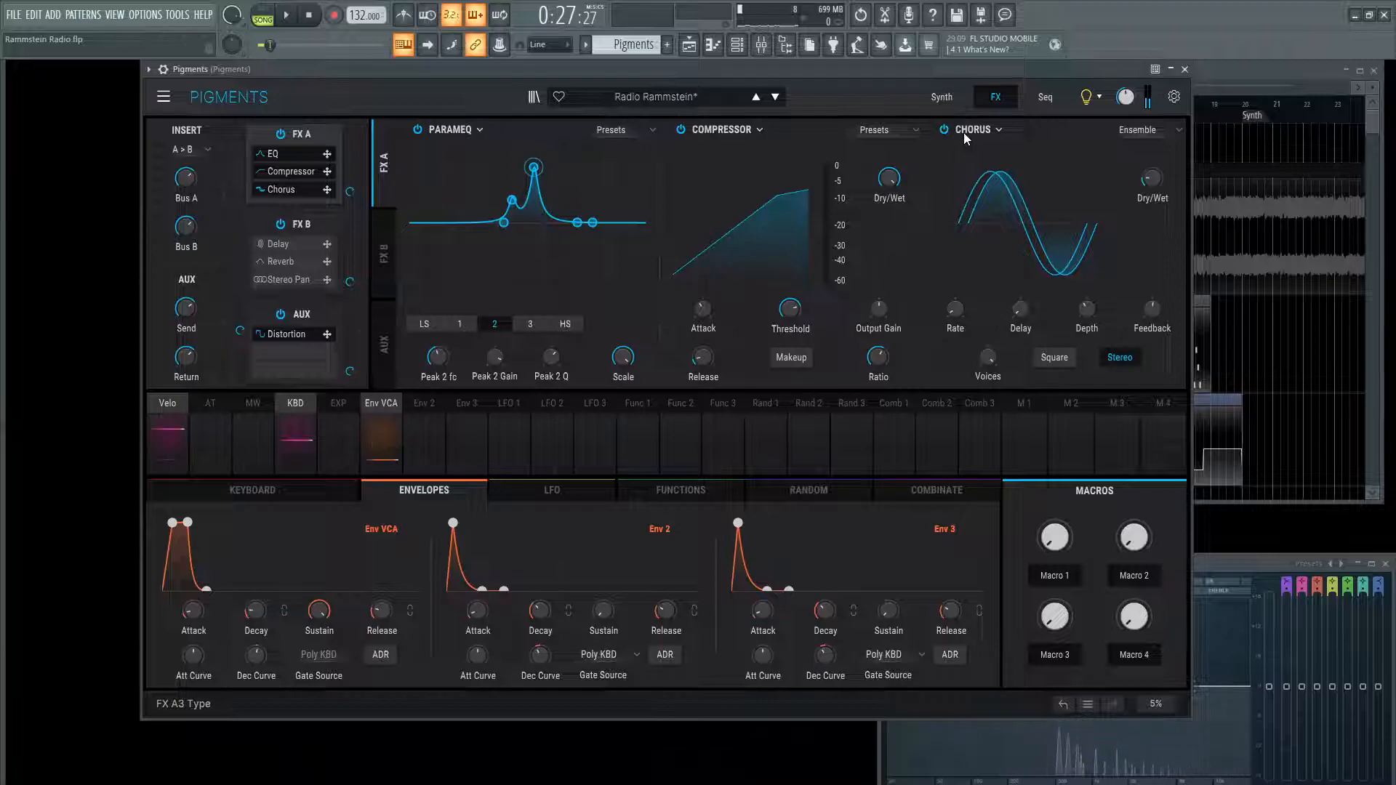
Step: Examine the Chorus's dry/wet, rate, delay, depth, feedback and voices settings, and audition the part through it
mouse_move(1157, 185)
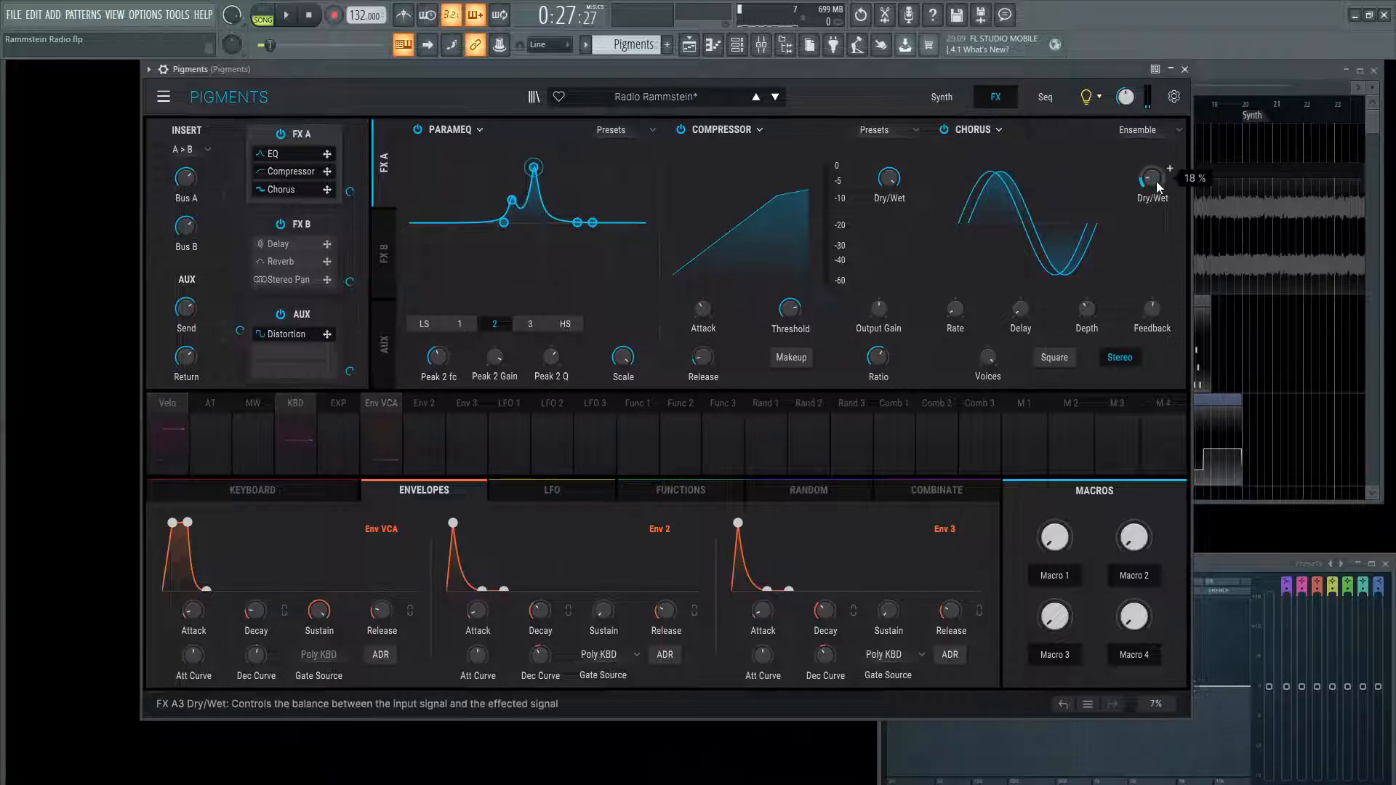
mouse_move(954, 312)
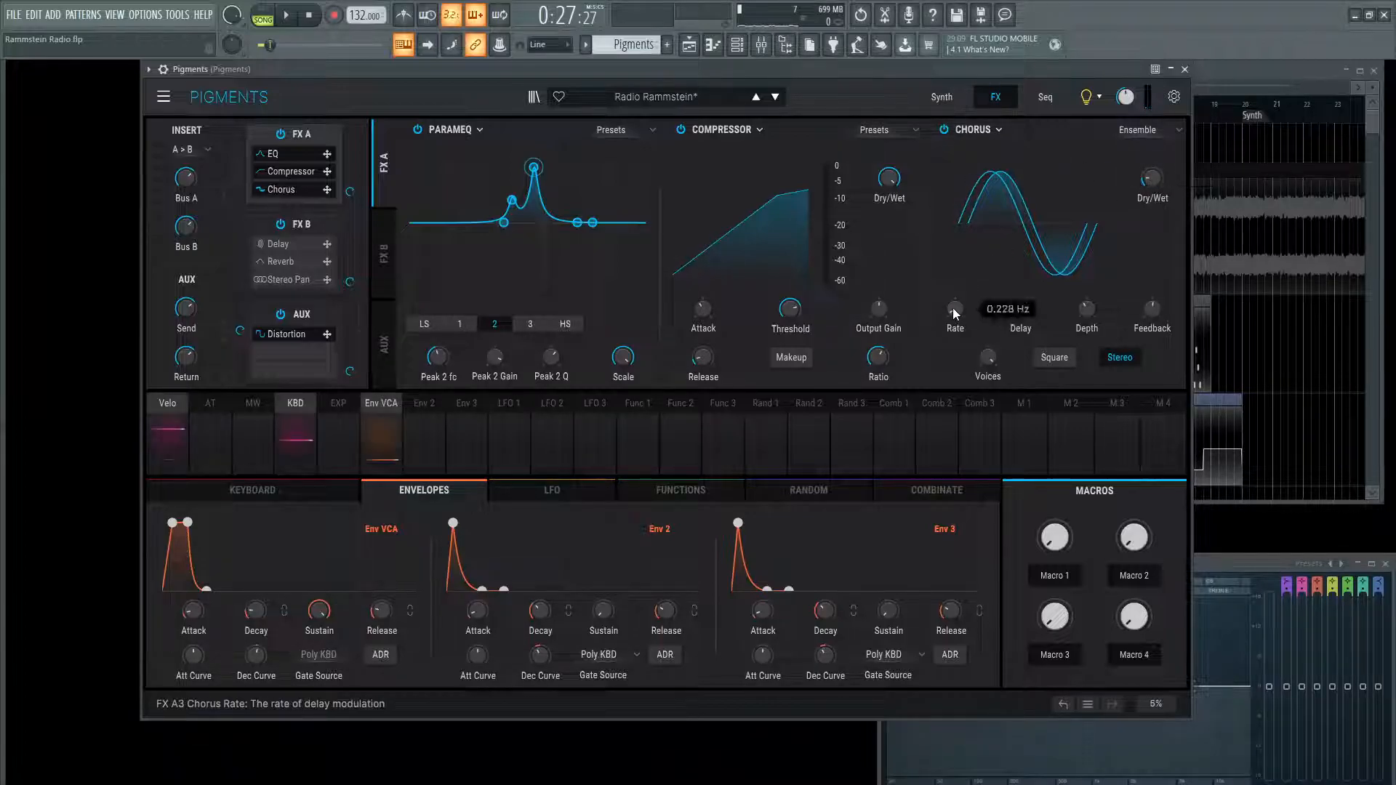
mouse_move(1027, 312)
mouse_move(1099, 318)
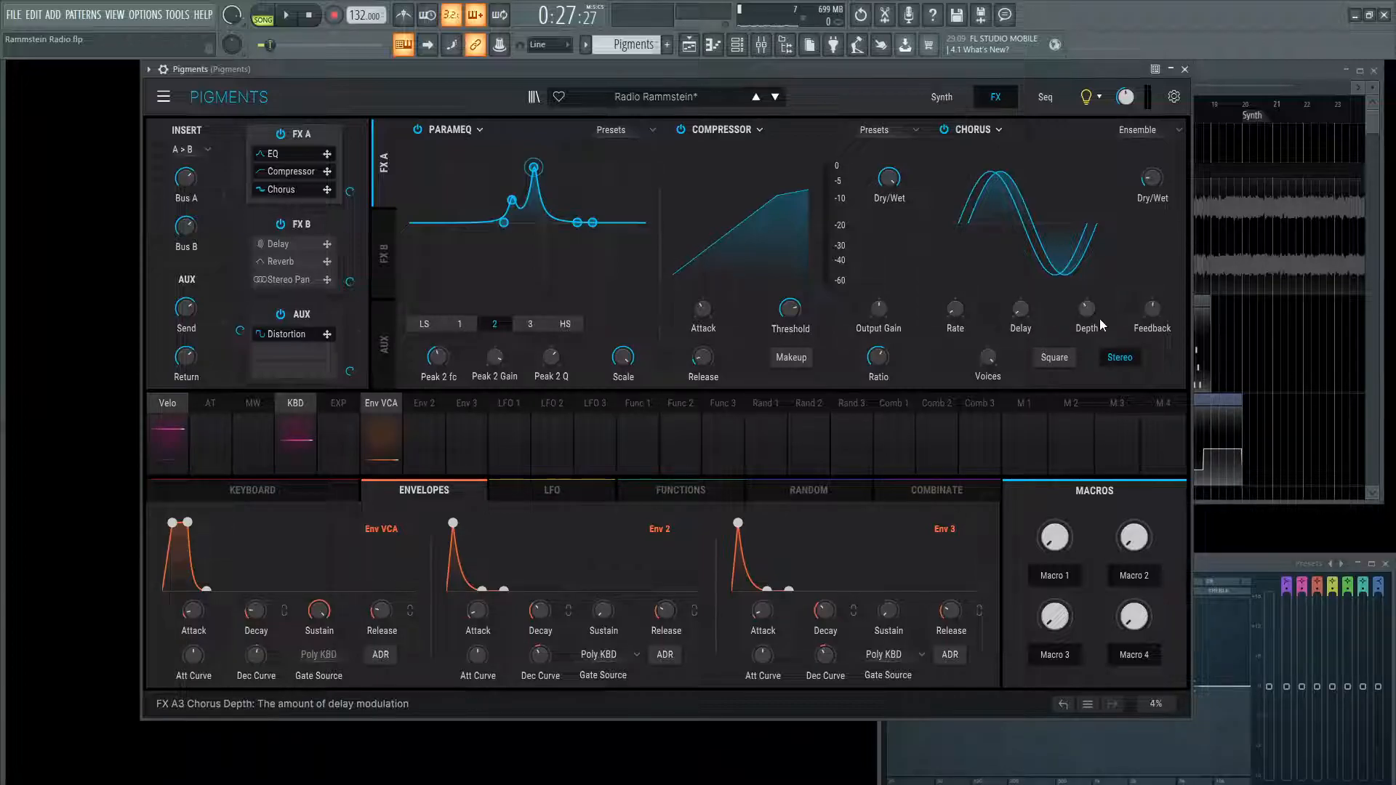
mouse_move(1155, 322)
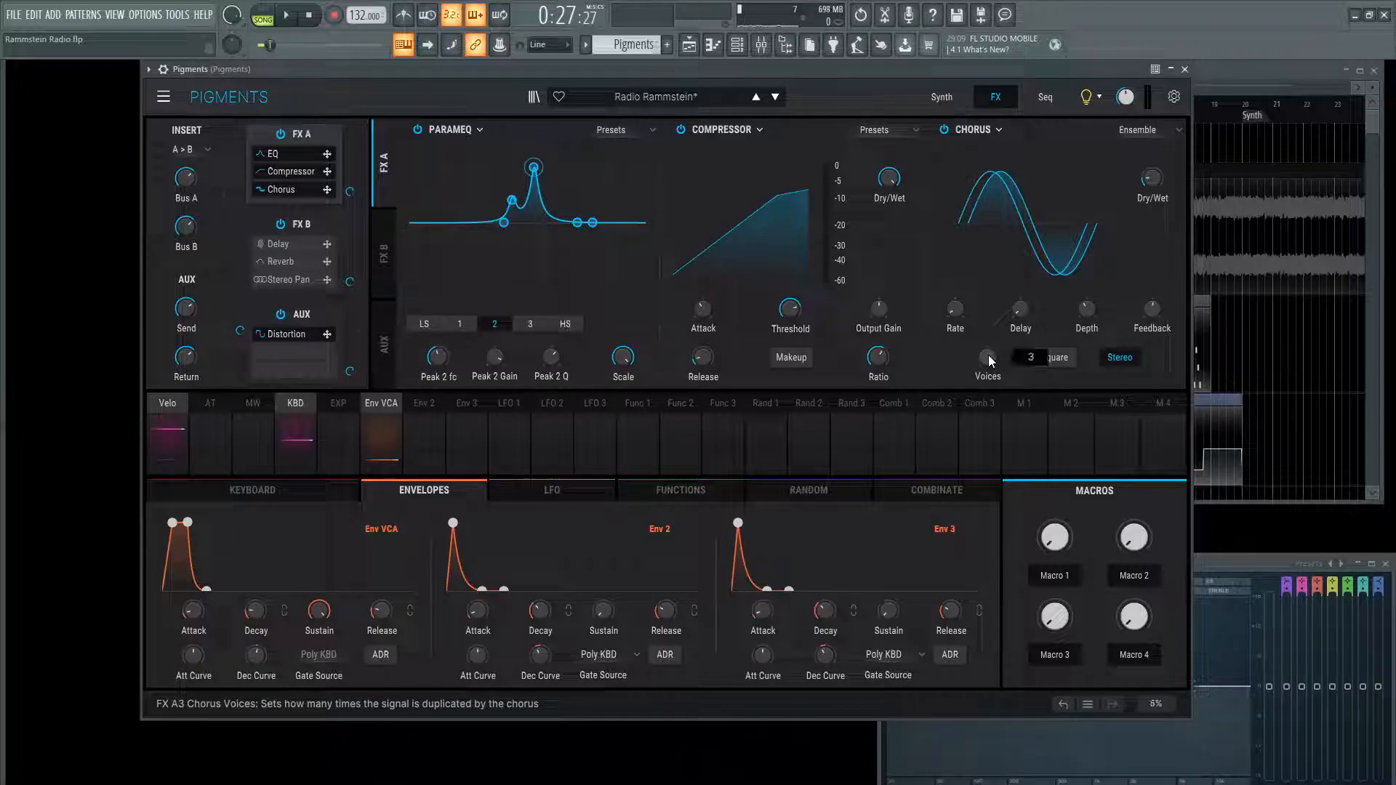
key(space)
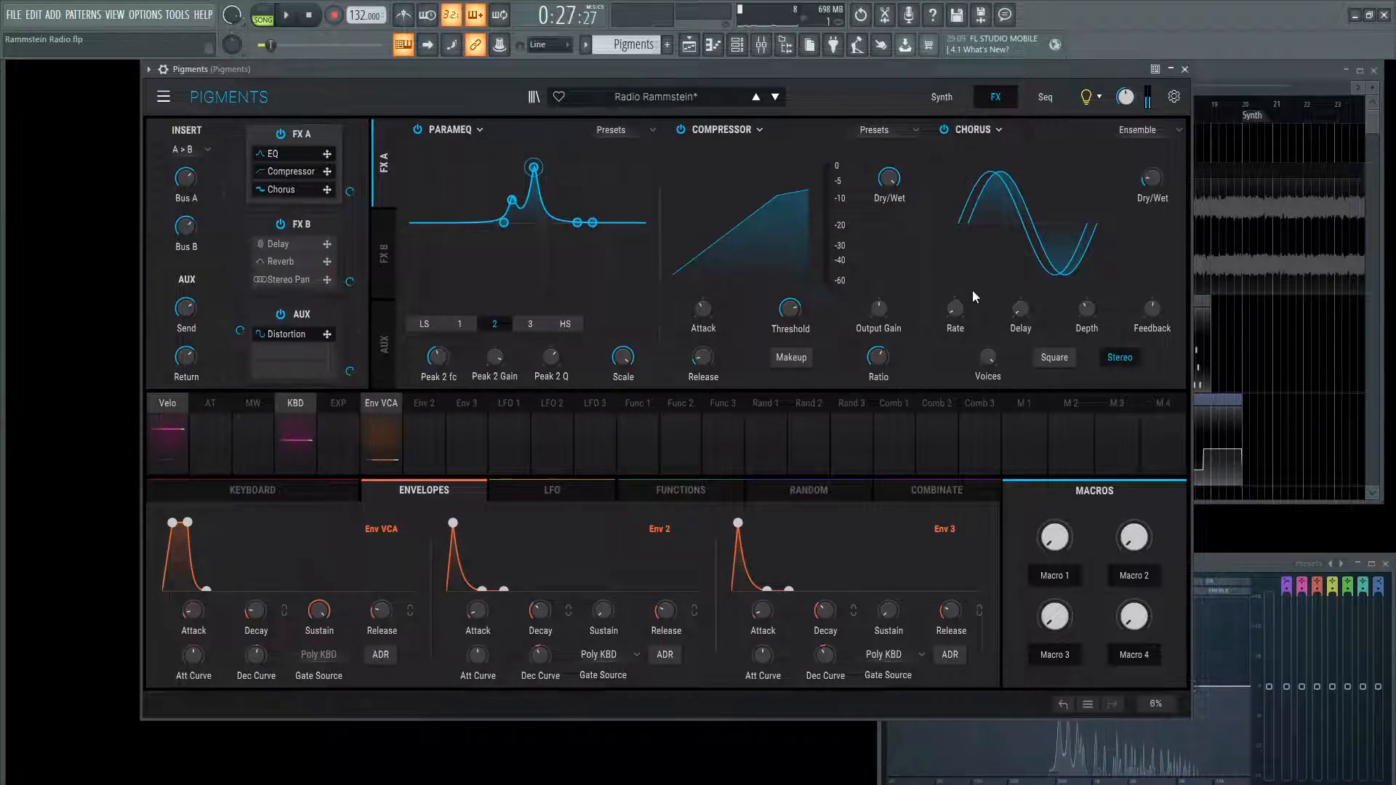
key(space)
Step: Show the FX B effects, unmute the Rammstein Radio-MP3 track in the playlist and play the original from the Synth marker
click(380, 248)
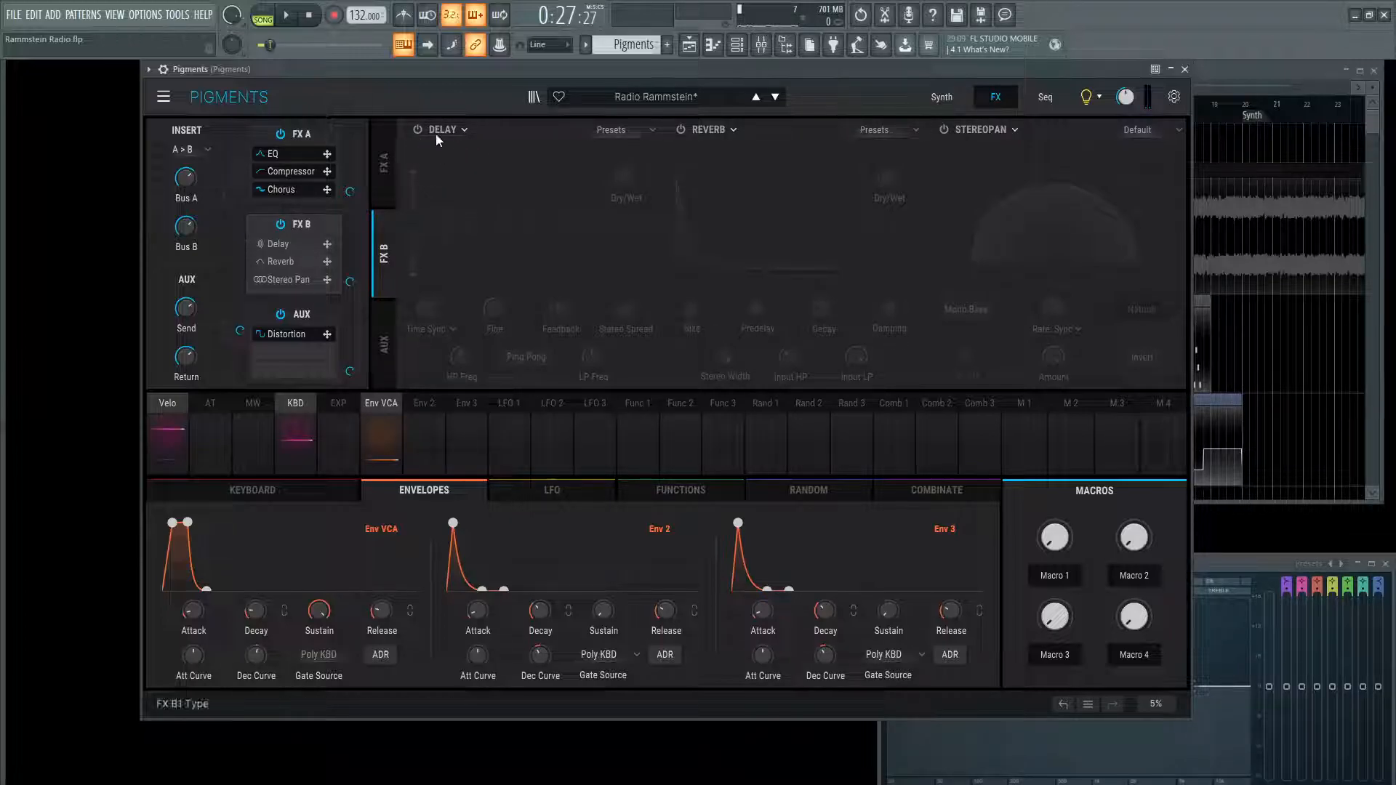
click(1253, 71)
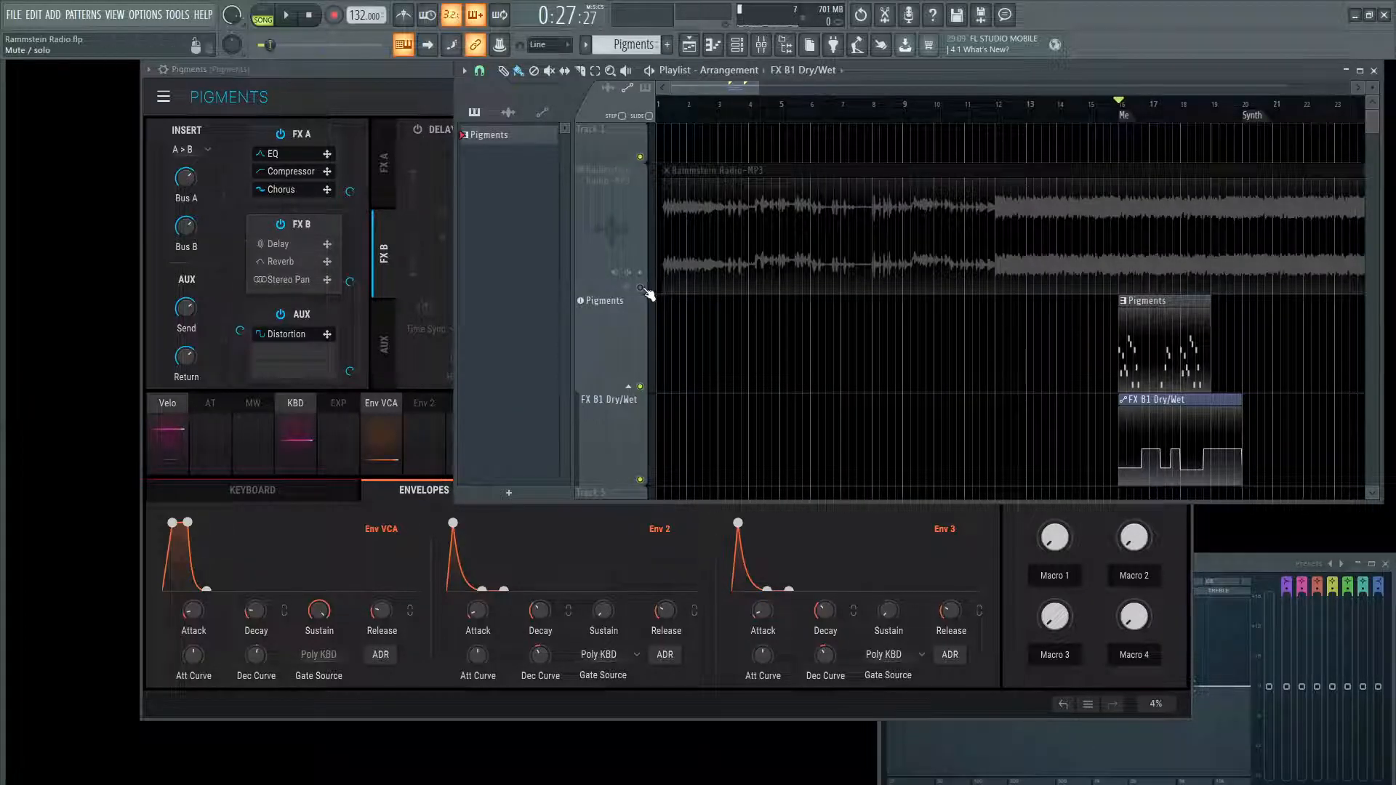
click(1244, 102)
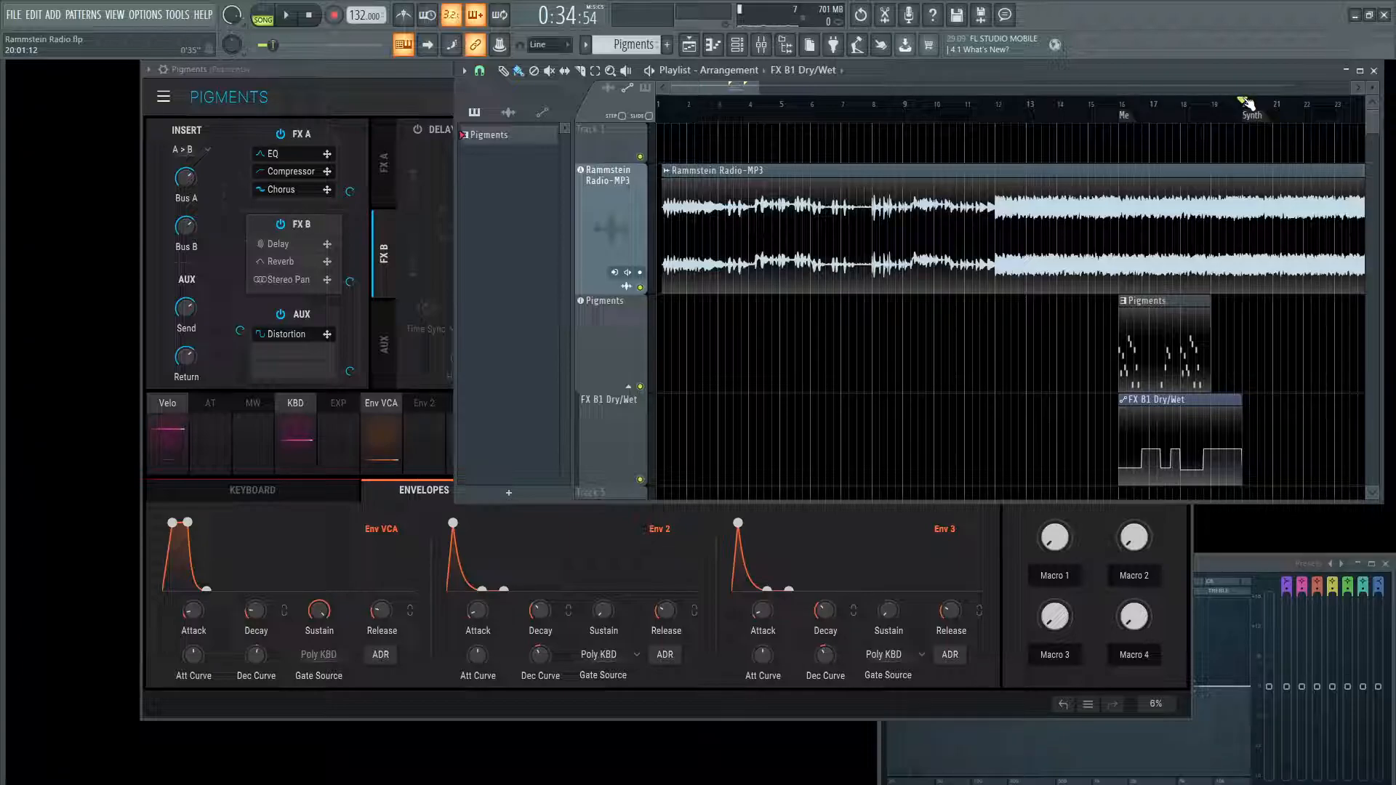
key(space)
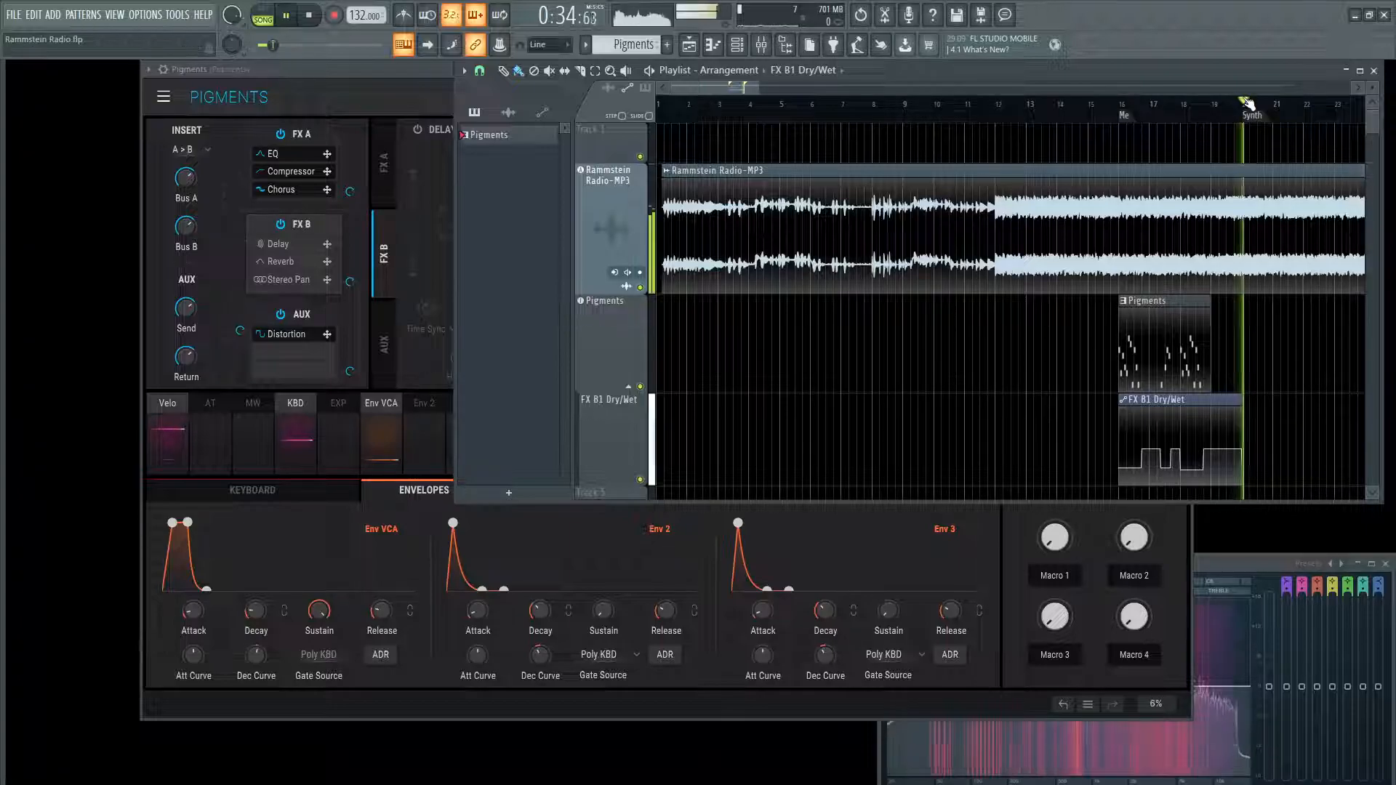
key(space)
key(space)
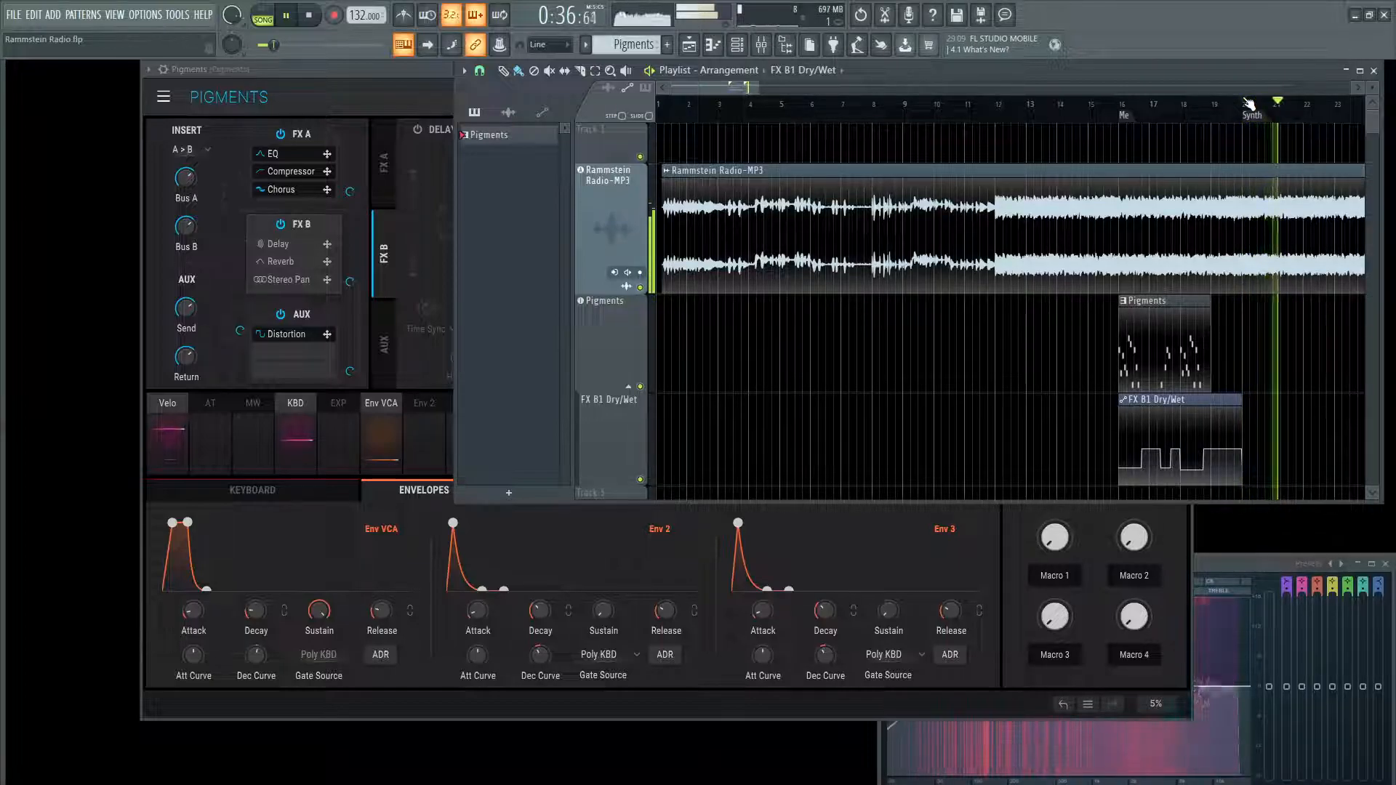
key(space)
Step: Return the playhead to bar 16, mute the Rammstein Radio-MP3 track and play the Pigments part alone
click(1119, 104)
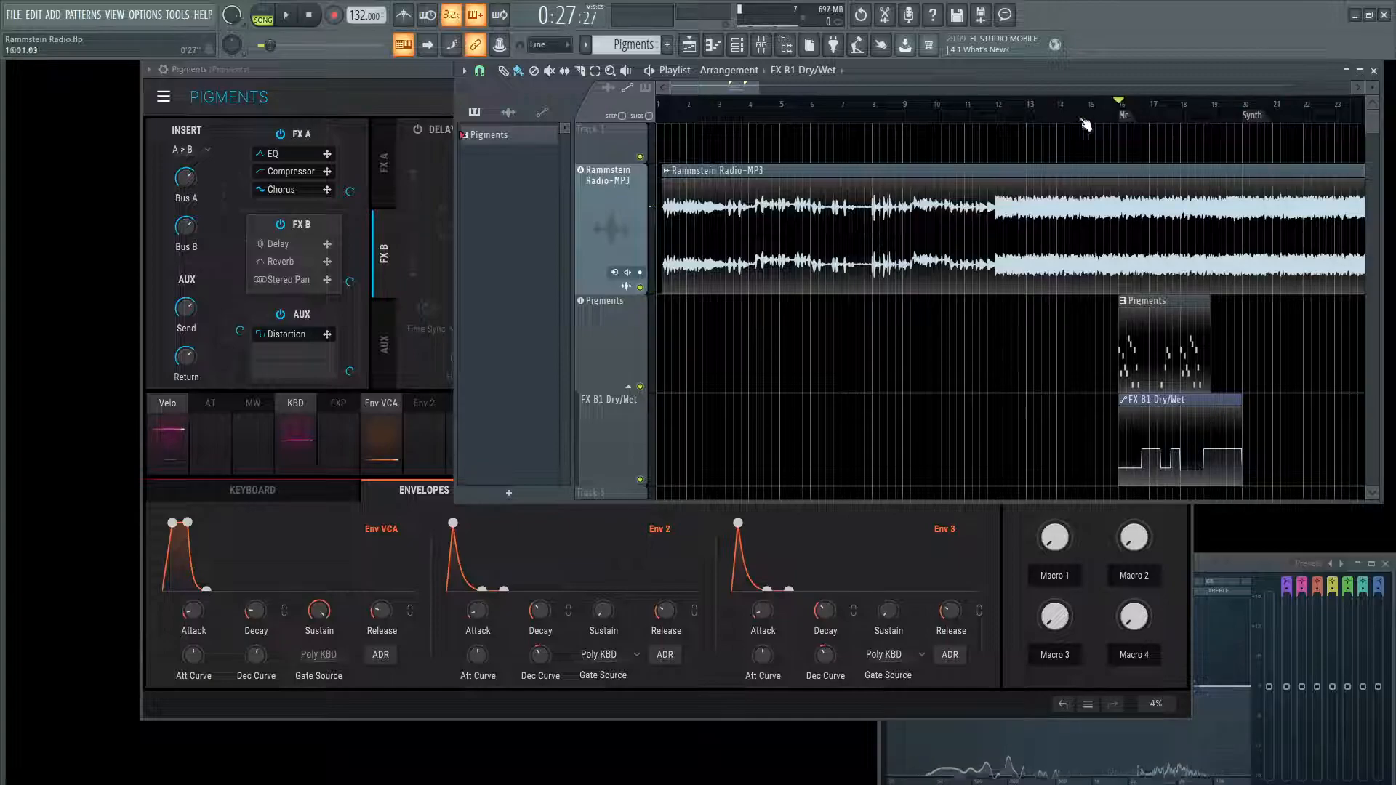
click(639, 287)
click(434, 96)
click(1233, 71)
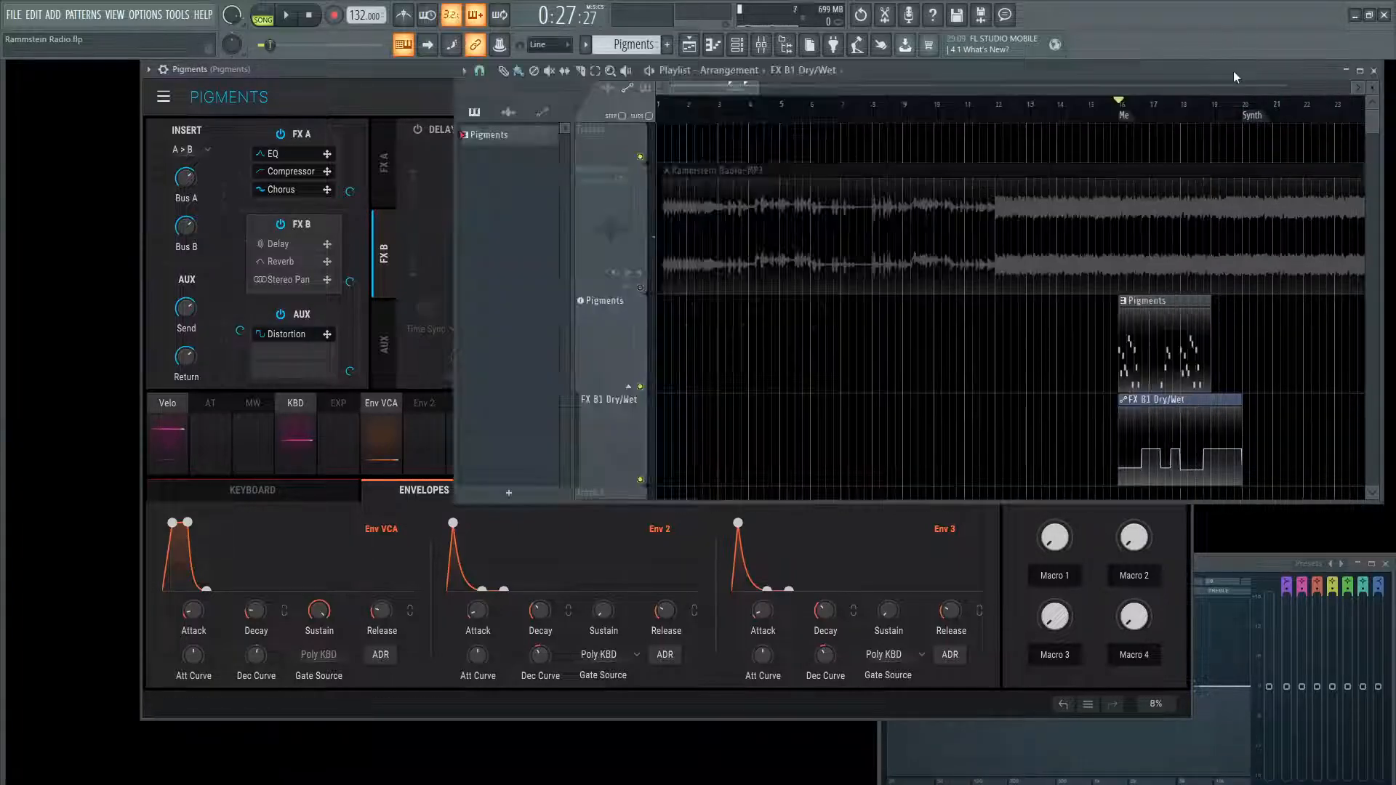
key(space)
key(space)
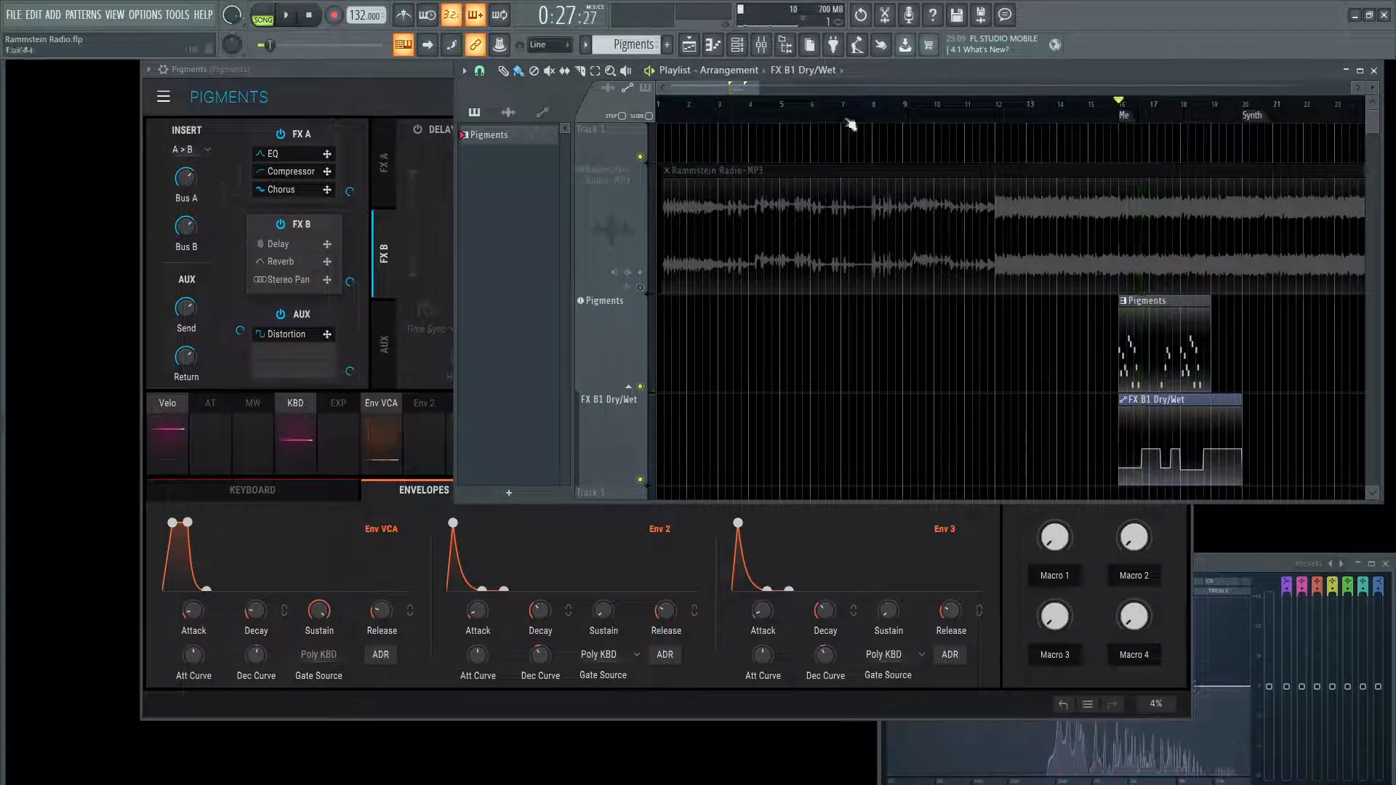
Step: Enable the Delay on the FX B bus and check its Dry/Wet control
click(386, 86)
click(418, 129)
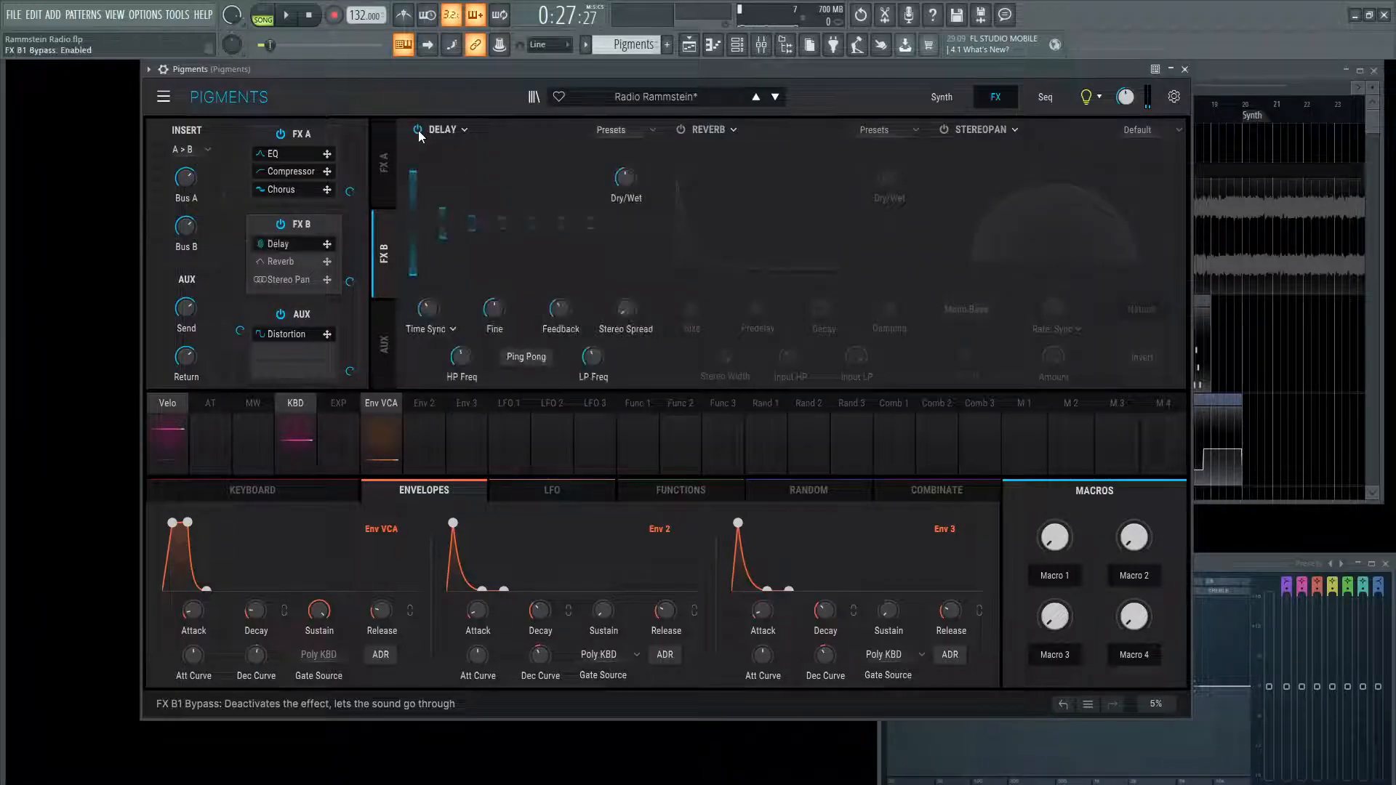
mouse_move(641, 191)
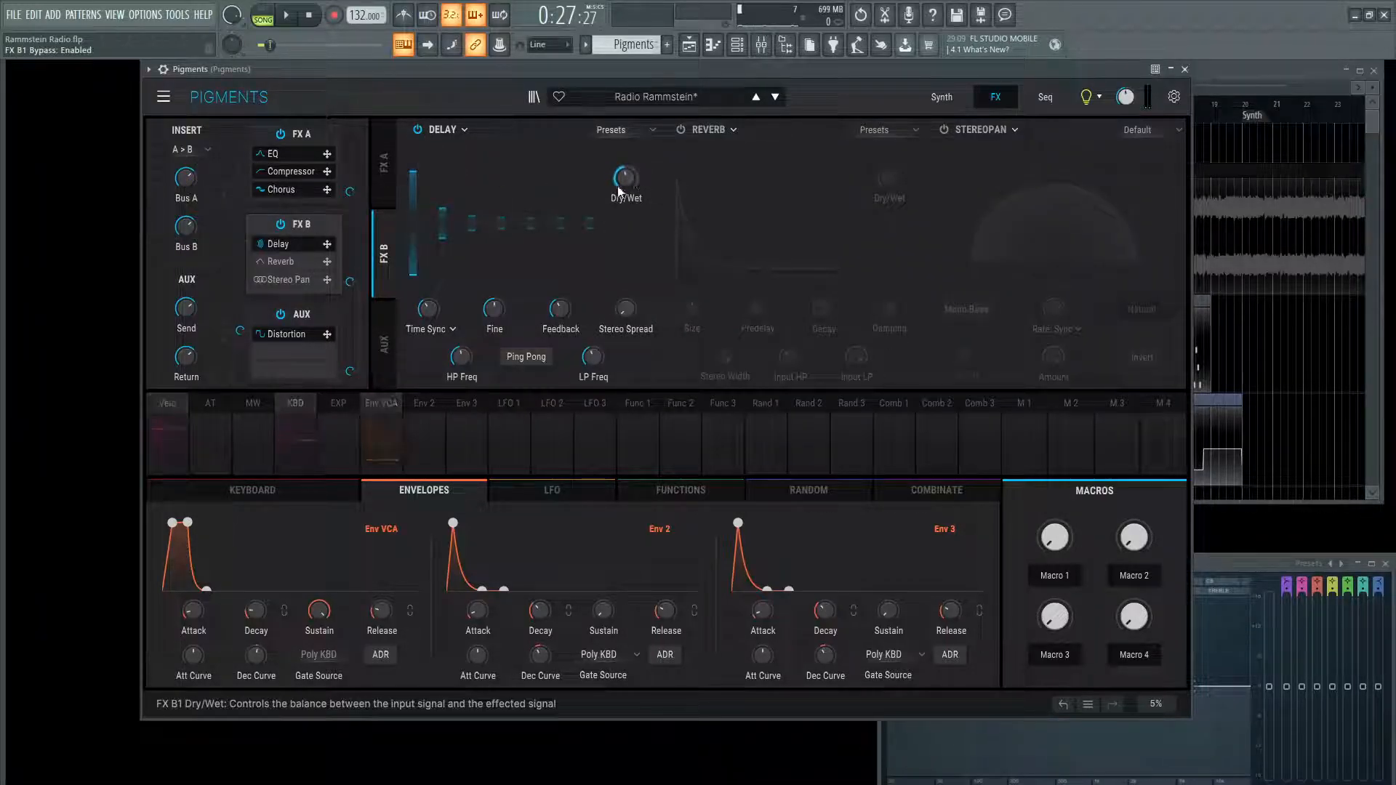
Step: Examine the FX B1 Dry/Wet automation clip in the playlist and play the Pigments part with it
click(1246, 71)
mouse_move(1166, 440)
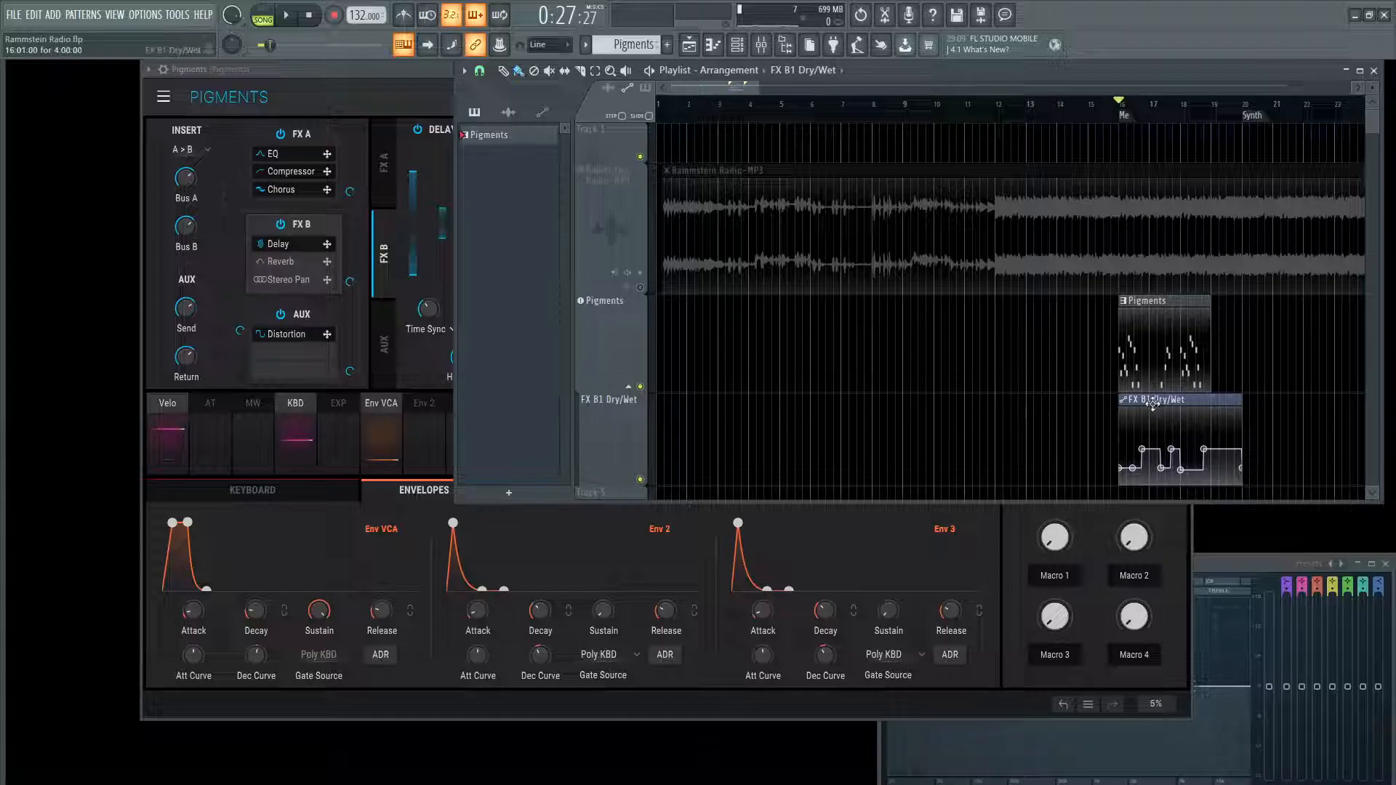
scroll(1152, 405, up, 3)
key(space)
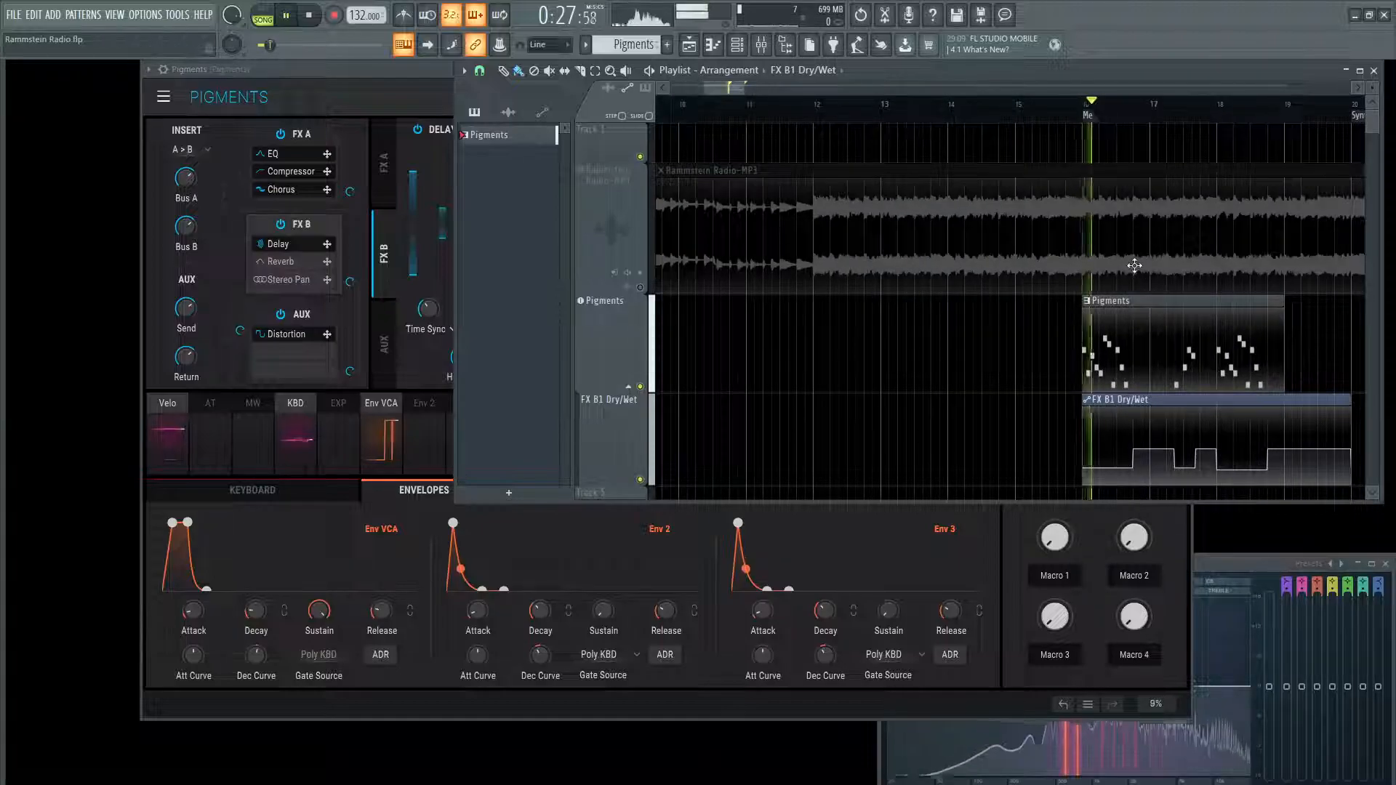
key(space)
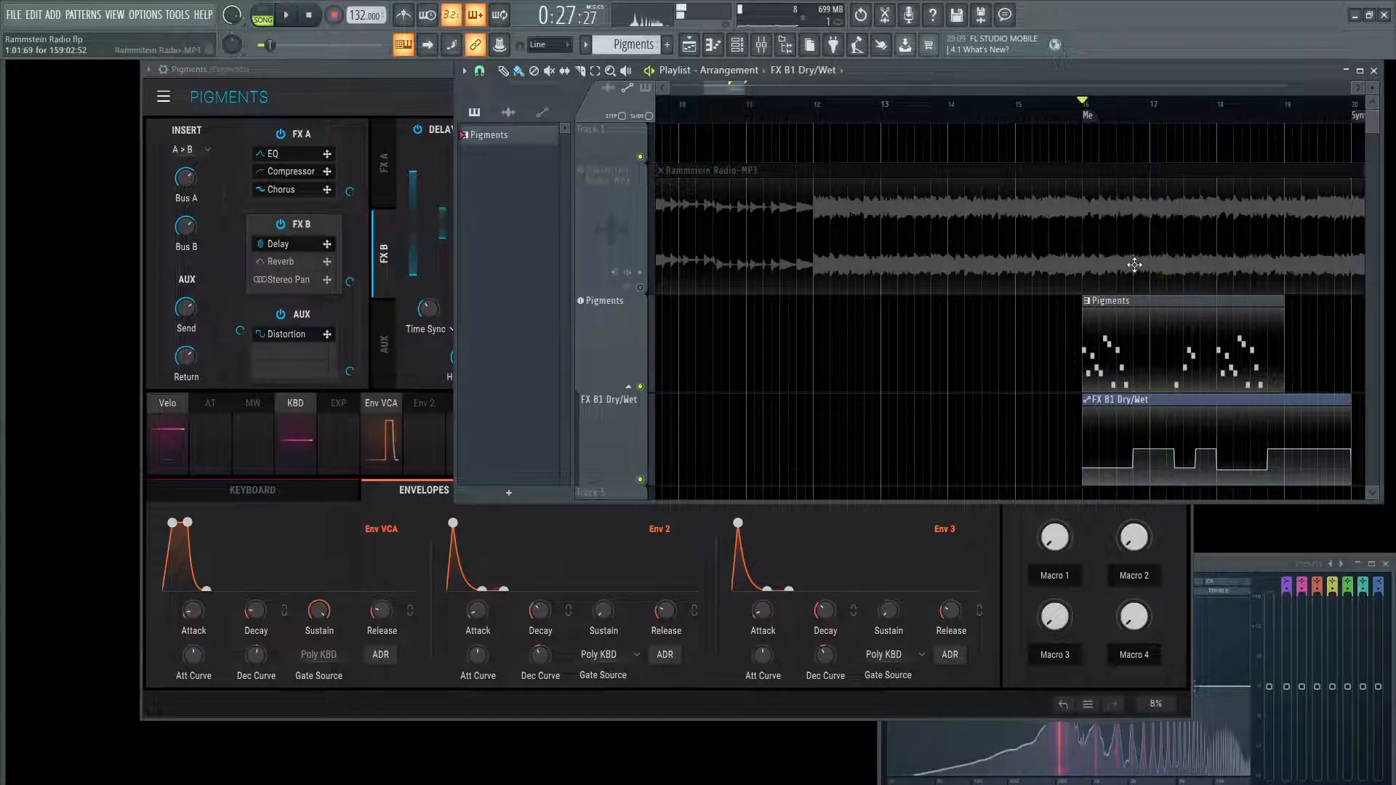
Step: Unmute the Rammstein Radio-MP3 track and play it together with the Pigments part from bar 16
click(640, 288)
key(space)
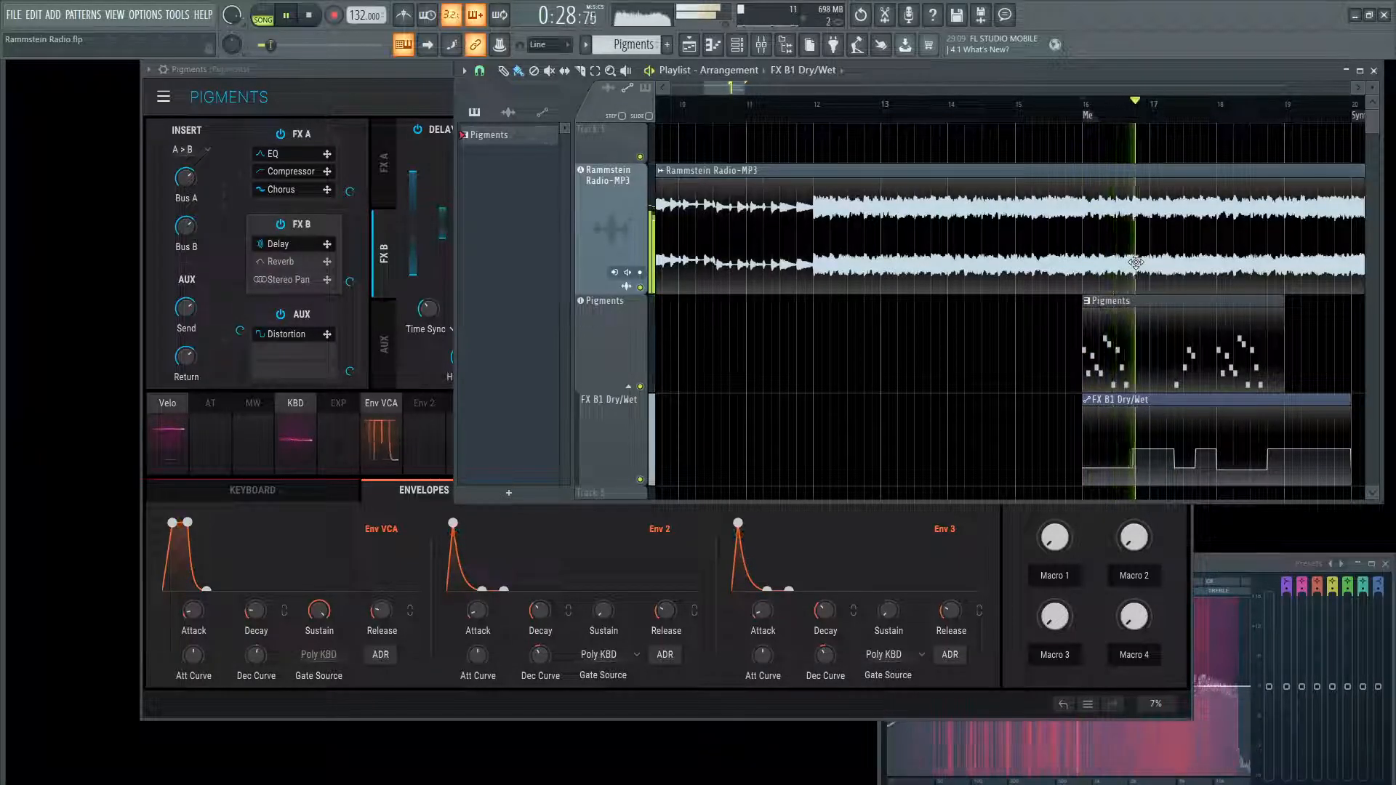
key(space)
Step: Compare the original song's passage at the Synth marker with the passage starting at bar 16
scroll(1333, 113, down, 3)
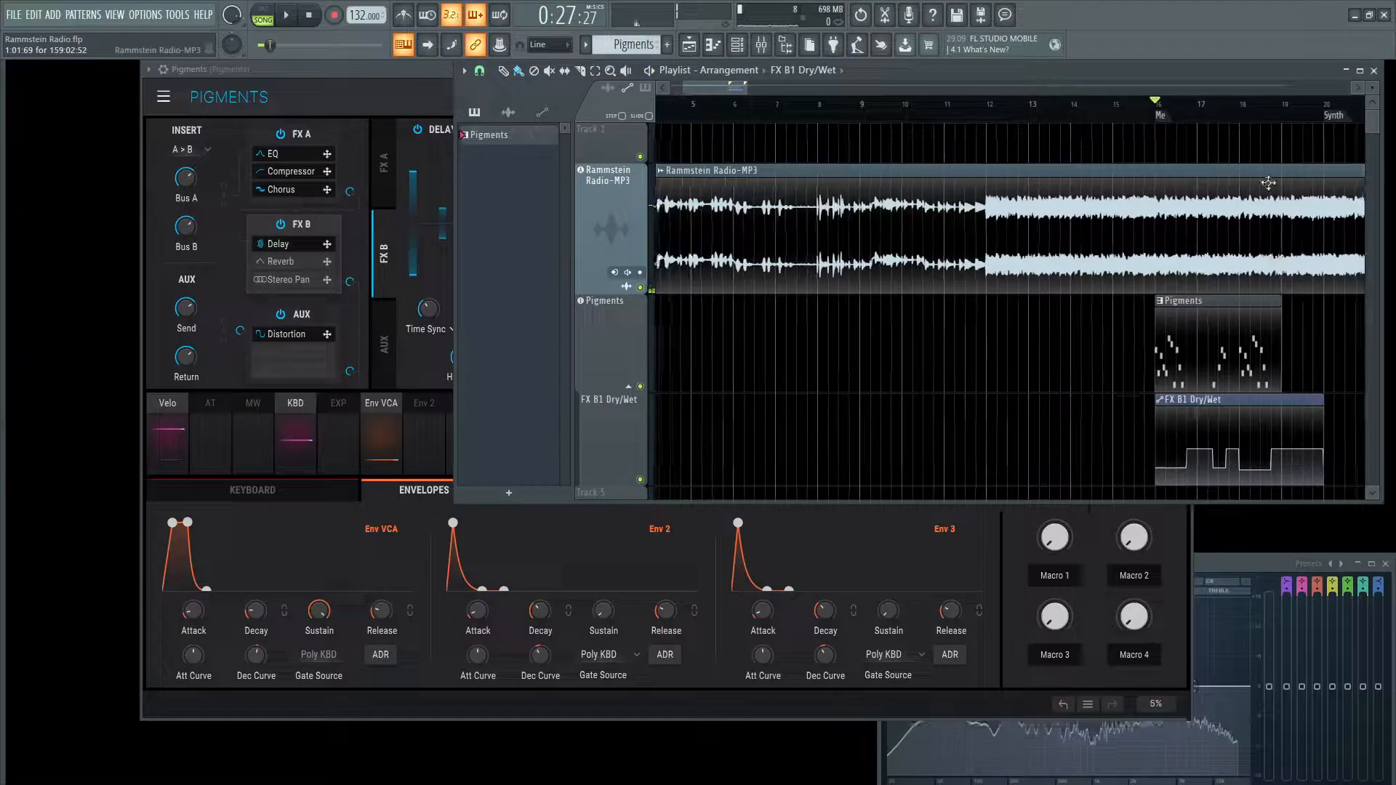
click(1333, 113)
key(space)
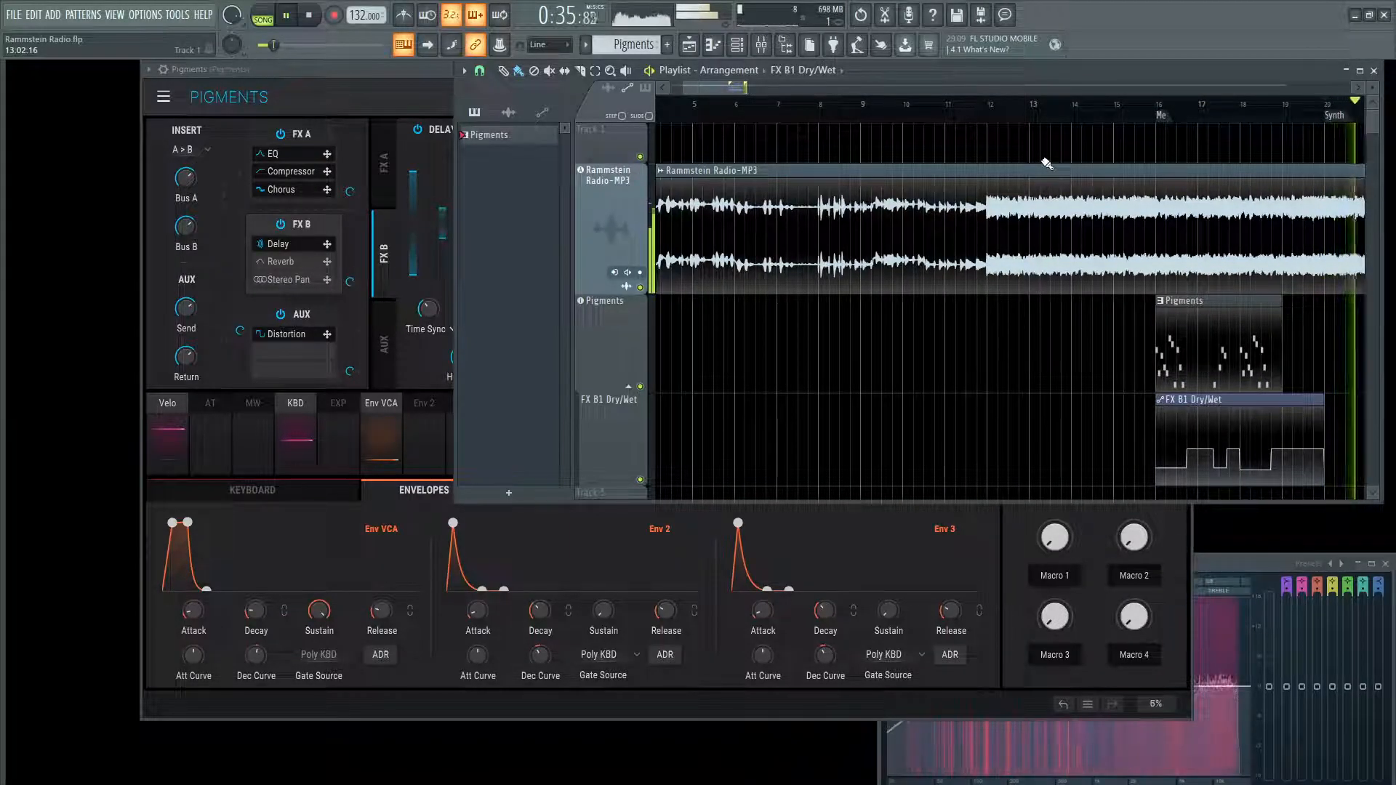
click(1159, 107)
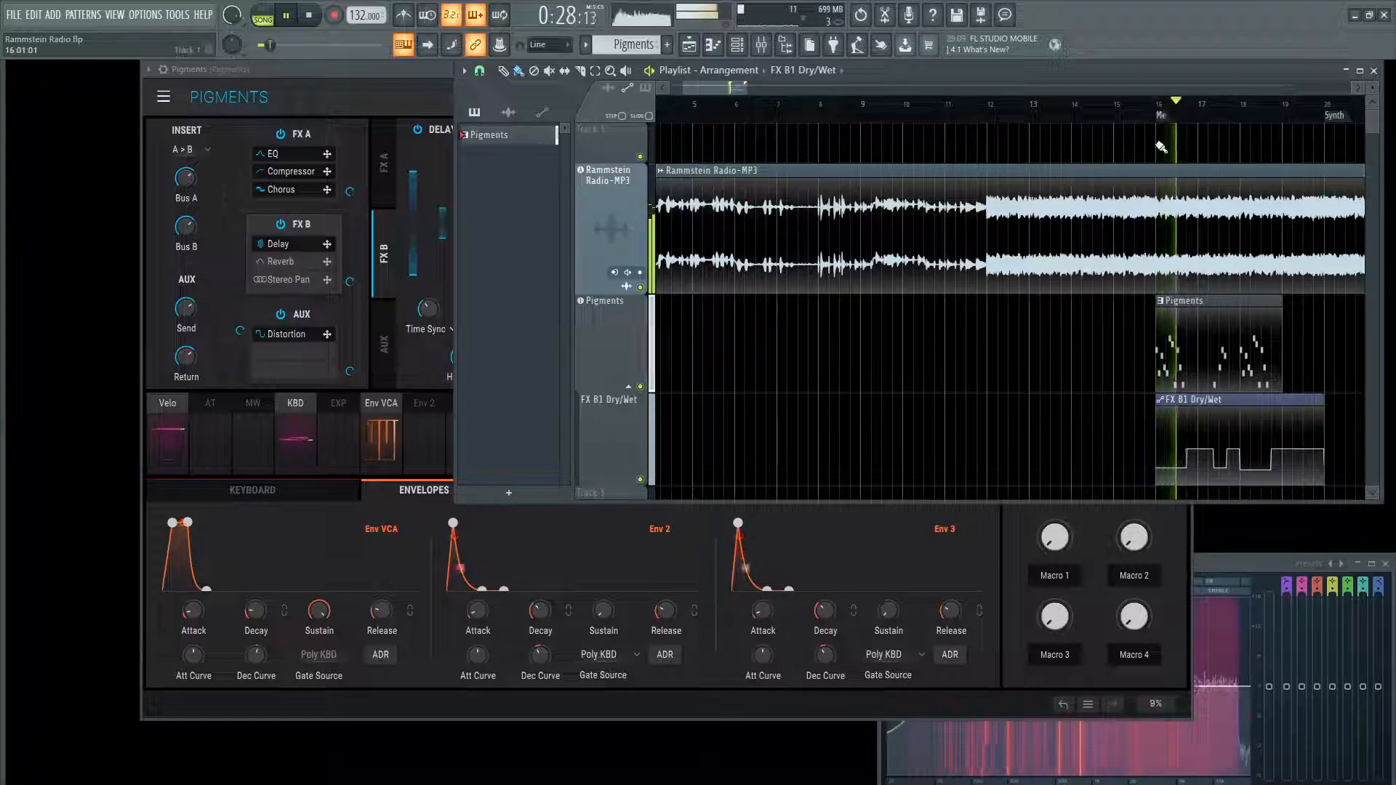
key(space)
Step: Examine the FX B Delay's fine, feedback, stereo spread and high-pass and low-pass frequency settings, and play the part with the song
click(432, 93)
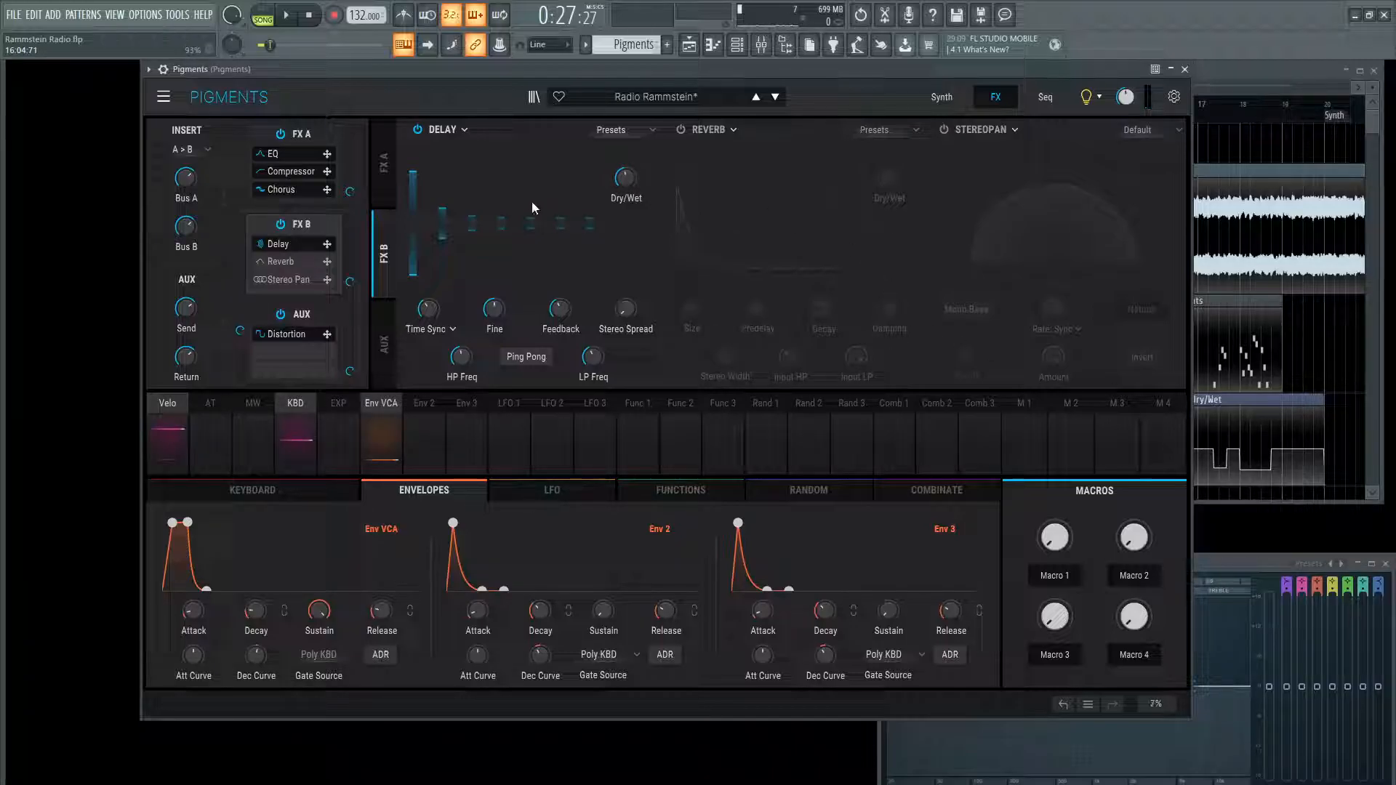
mouse_move(430, 308)
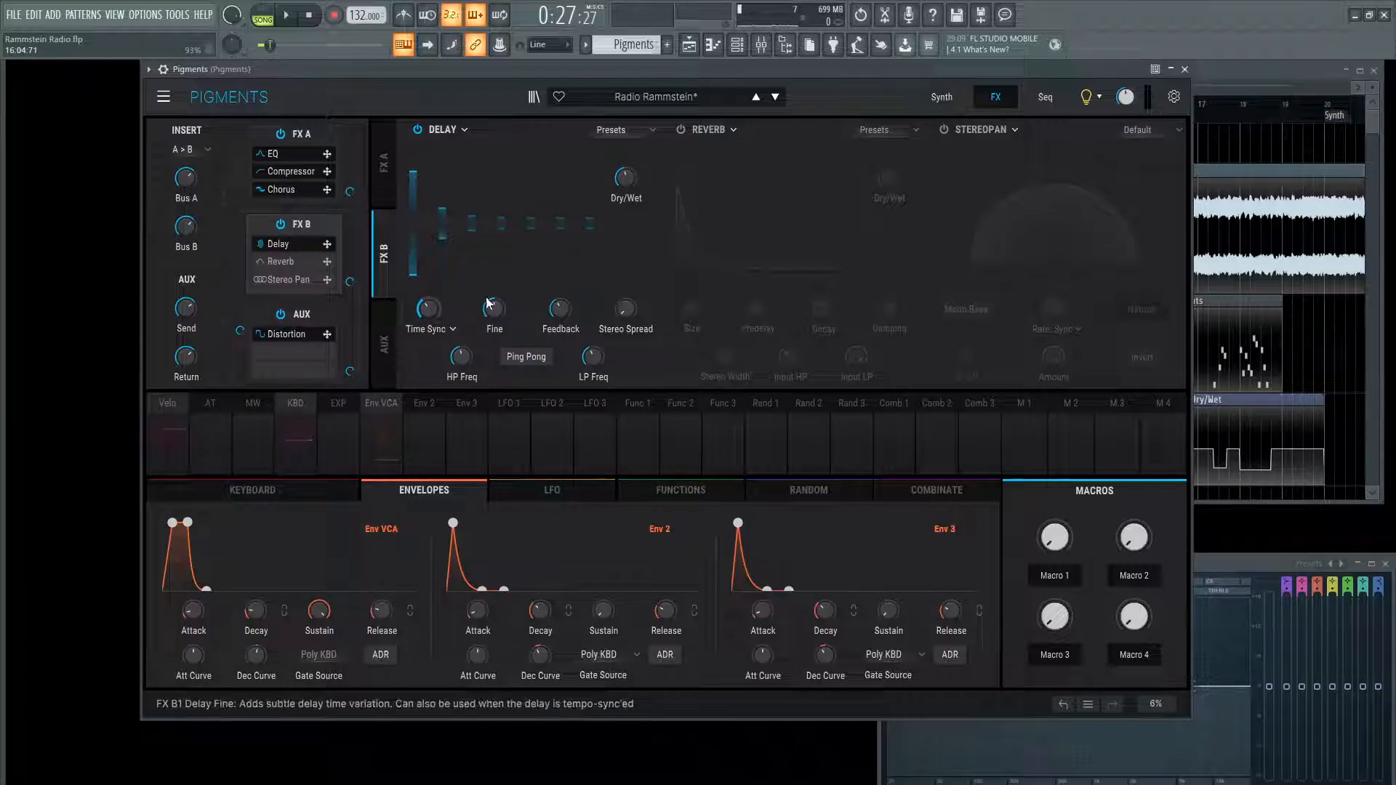
mouse_move(560, 309)
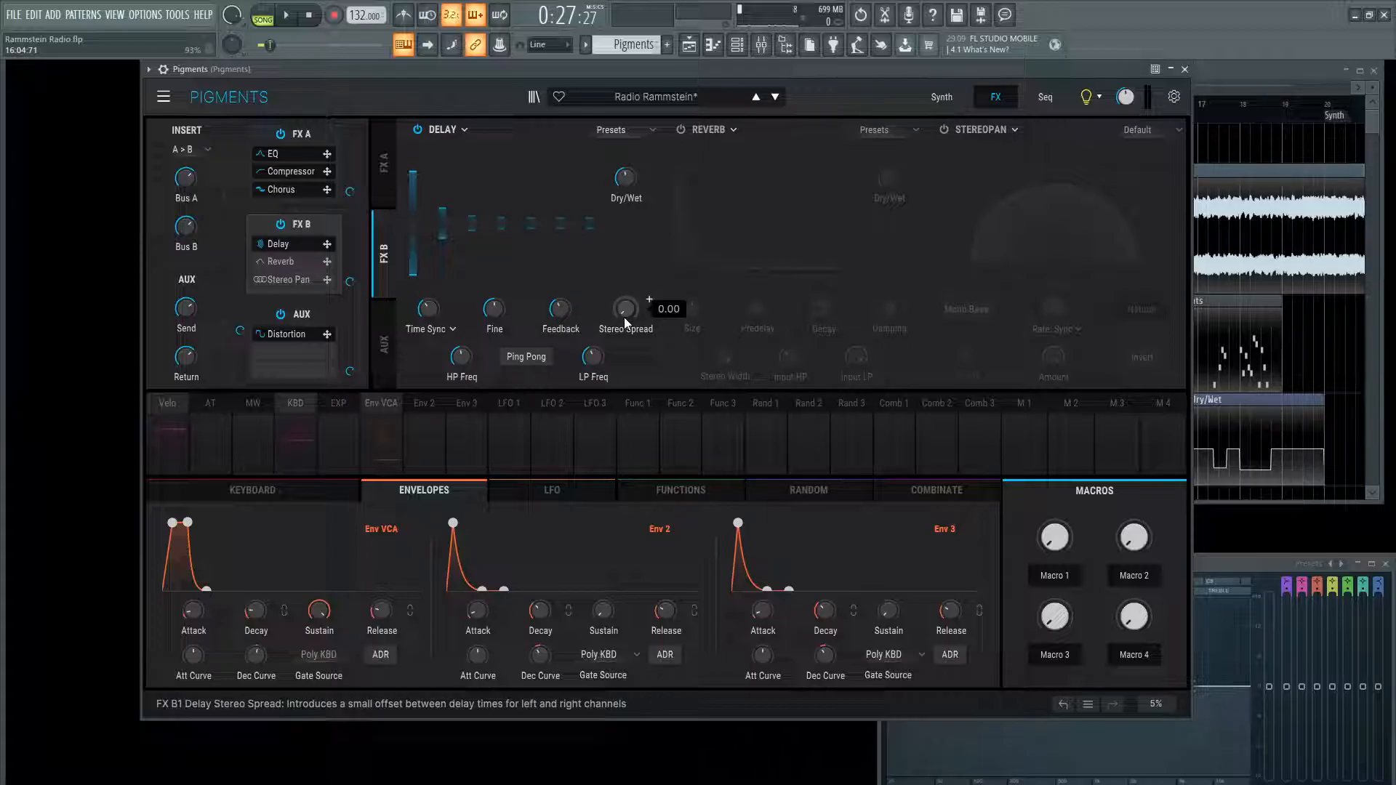
mouse_move(463, 359)
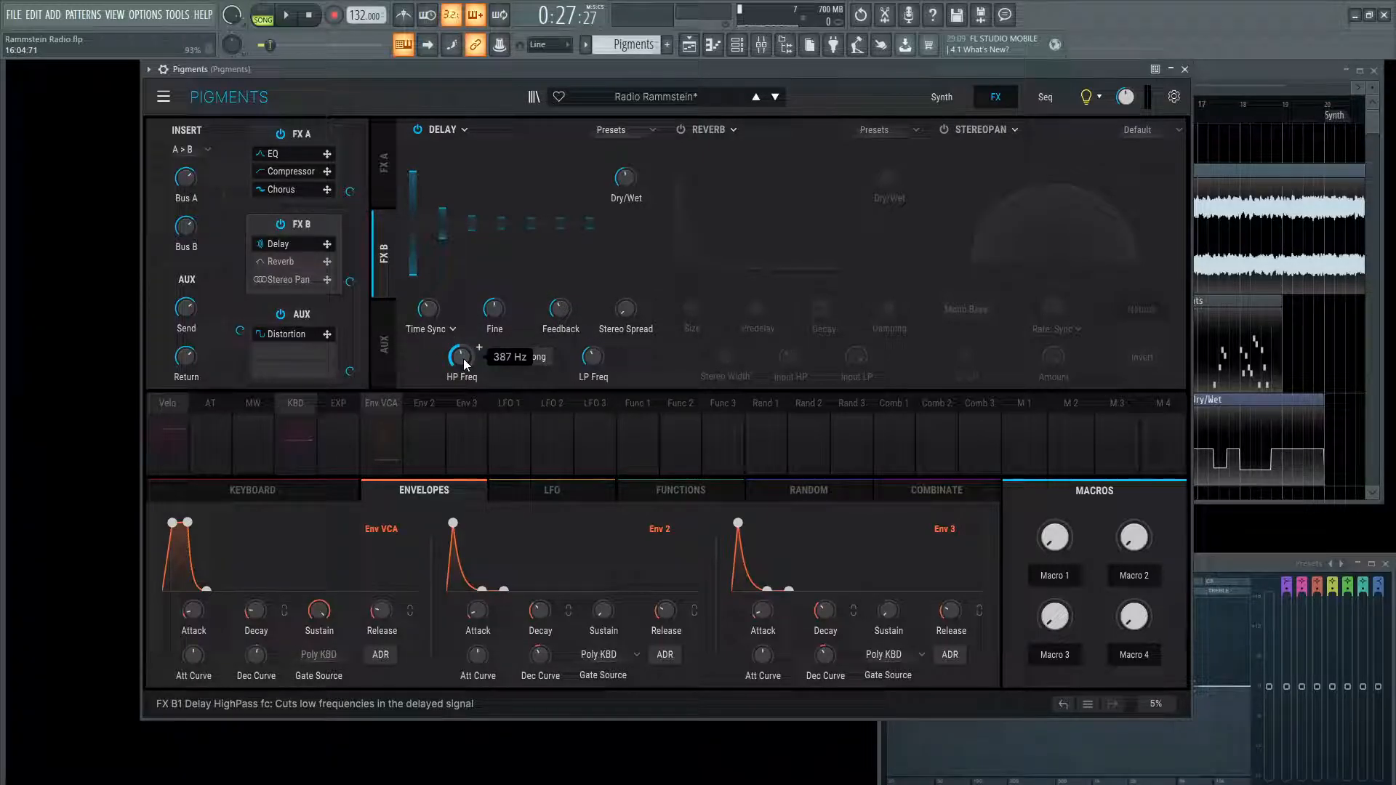
mouse_move(602, 367)
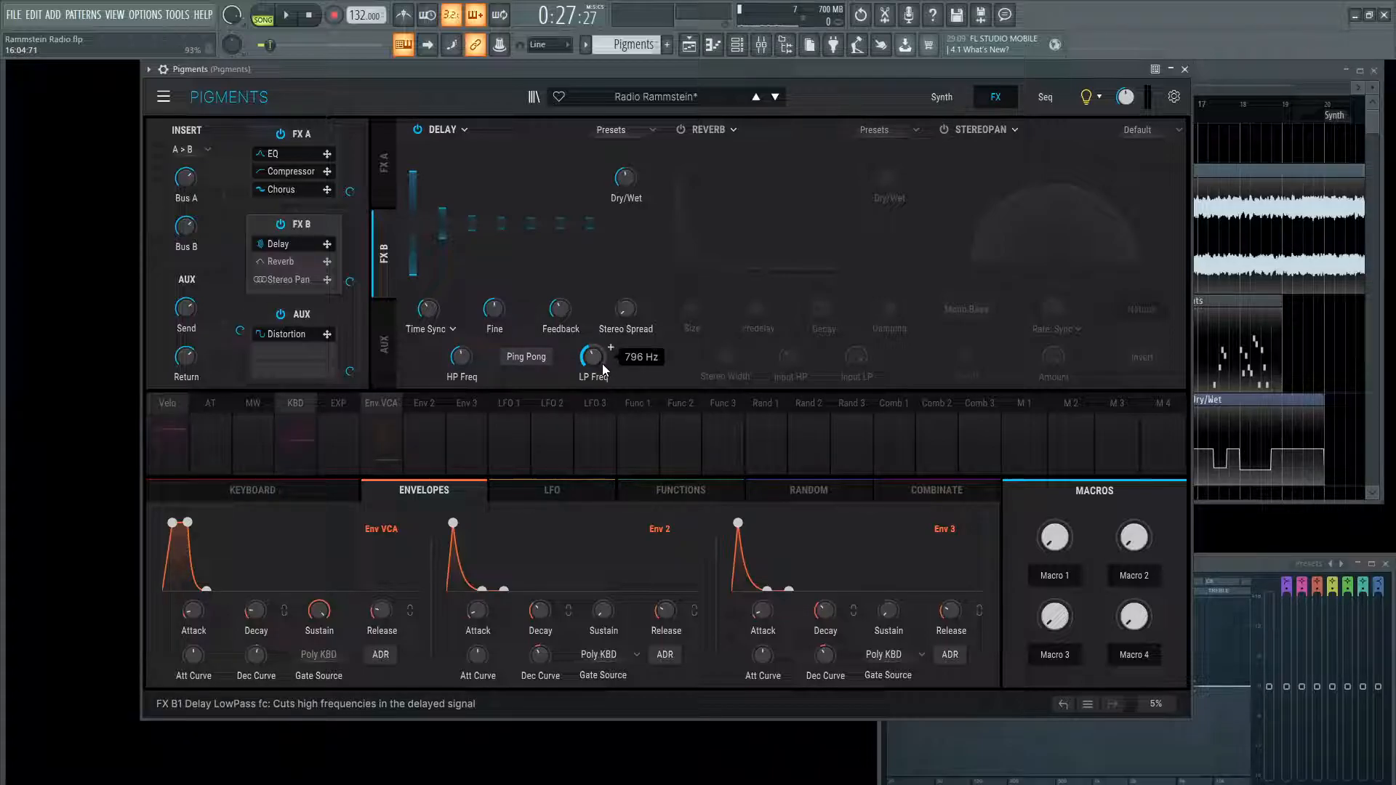
key(space)
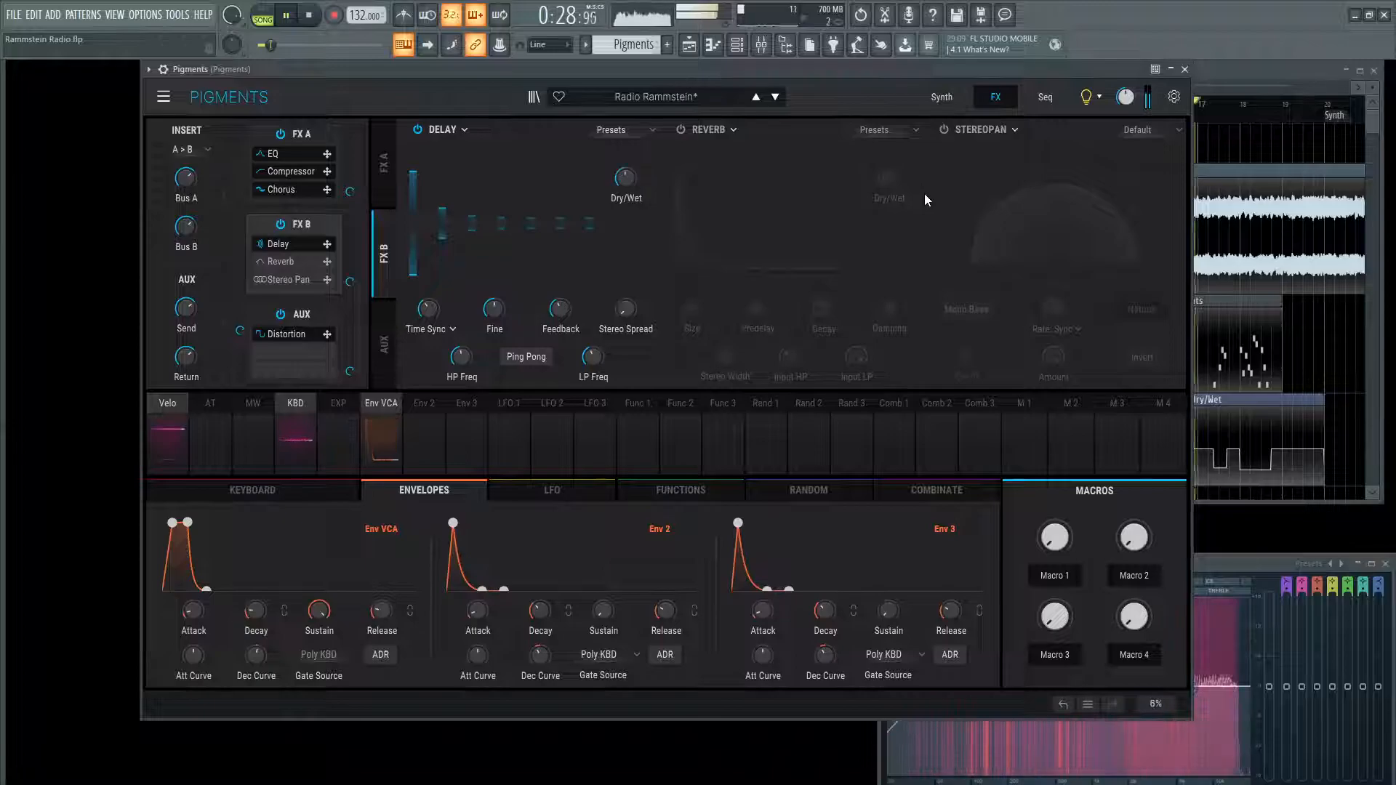
key(space)
Step: Mute the Rammstein Radio-MP3 track in the playlist and return to the Pigments effects
click(1288, 89)
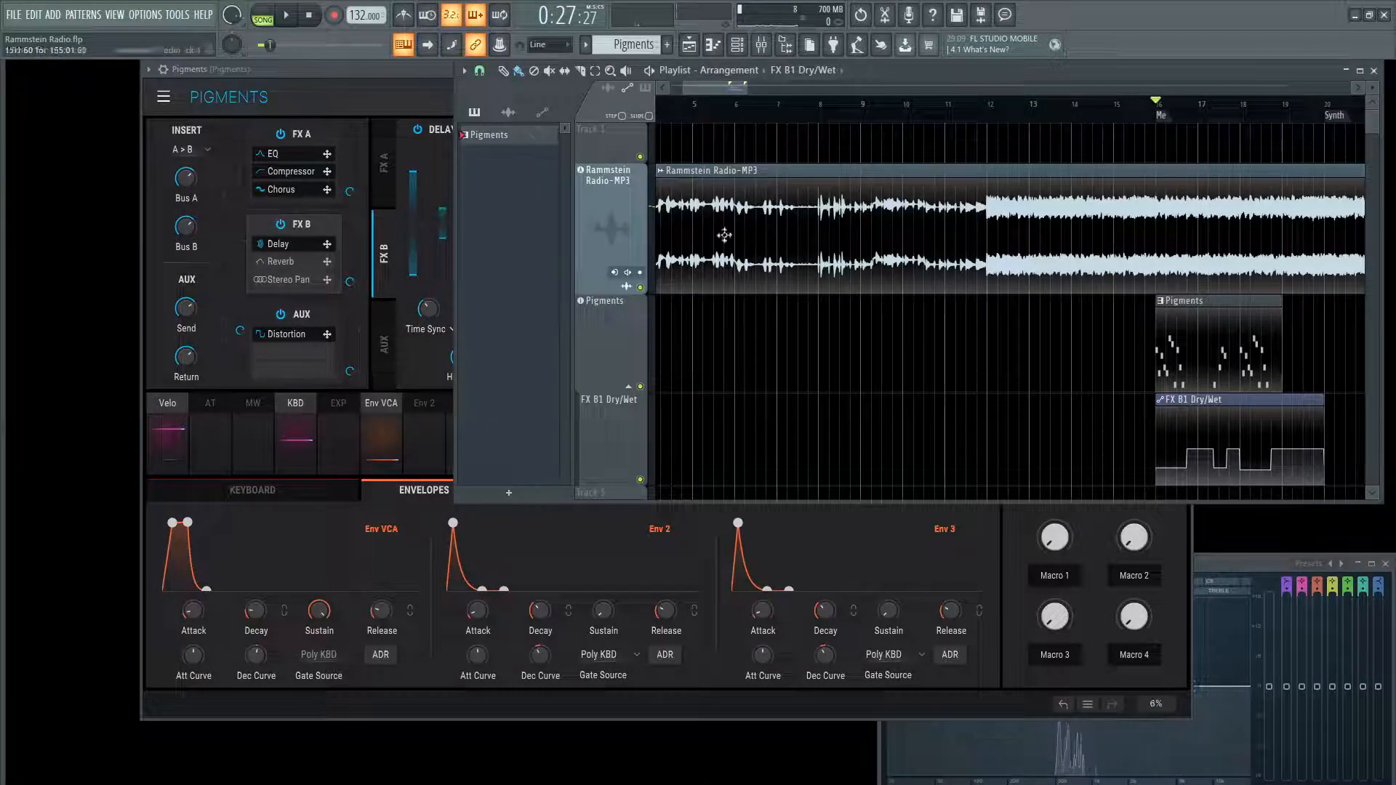
click(640, 286)
click(424, 70)
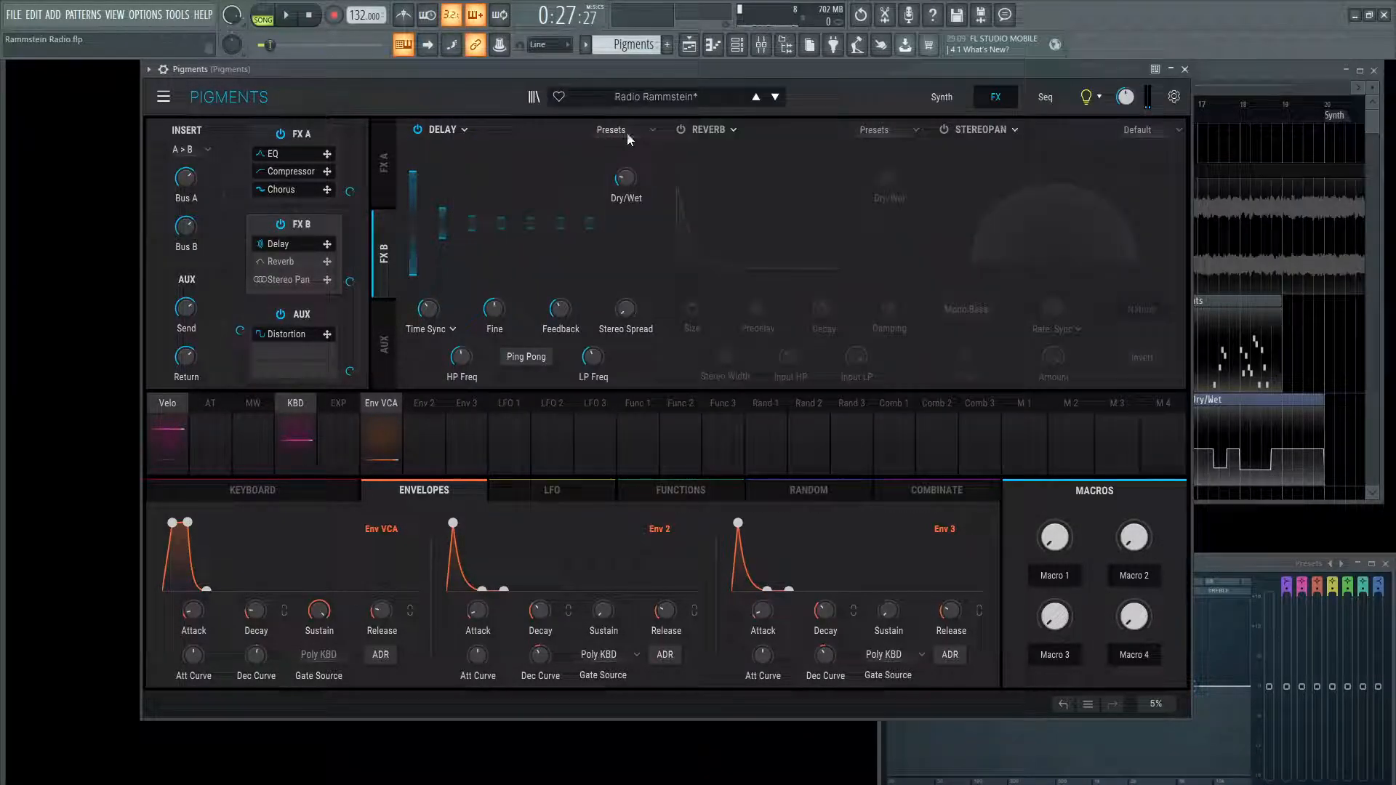
Step: Enable the Reverb on the FX B bus, playing the Pigments part without it and with it
click(682, 130)
click(681, 130)
key(space)
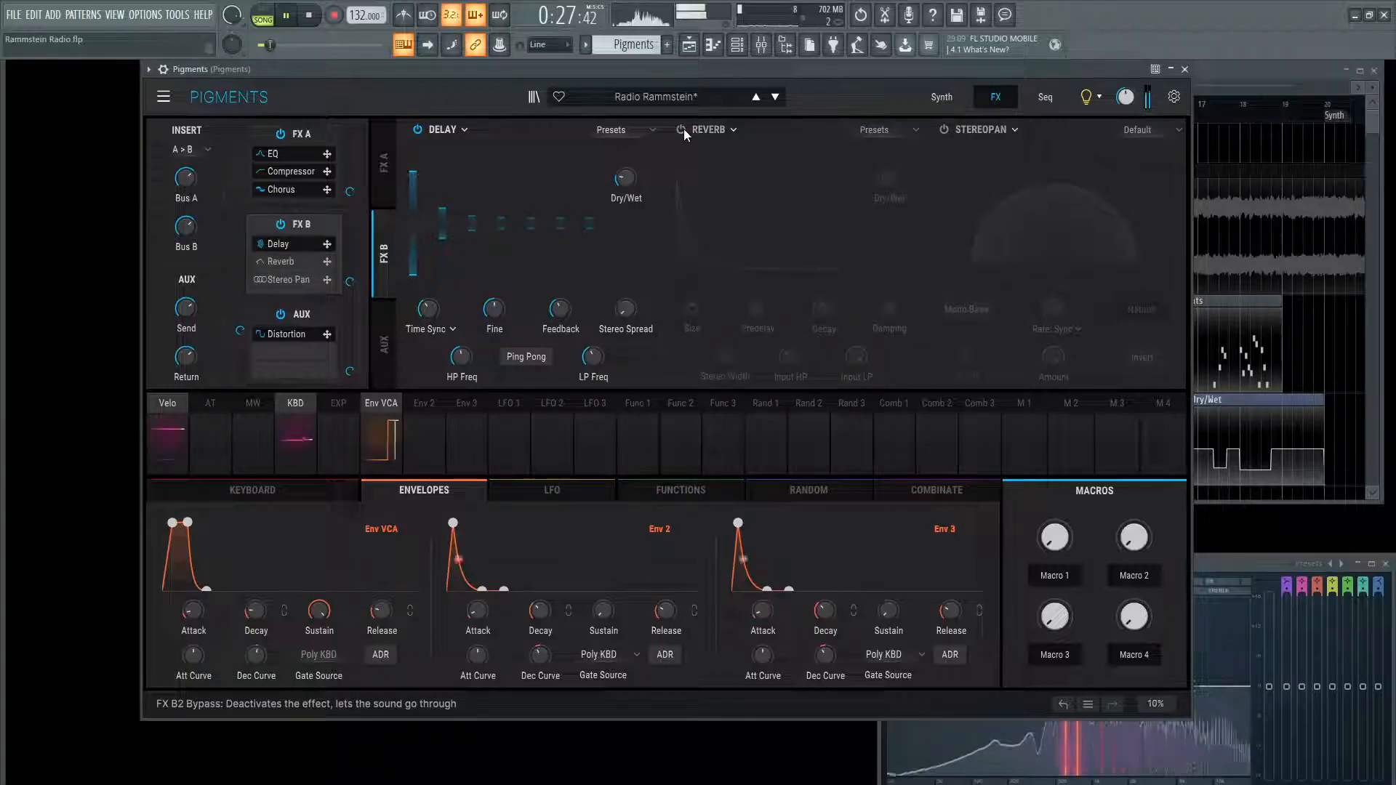
key(space)
click(681, 130)
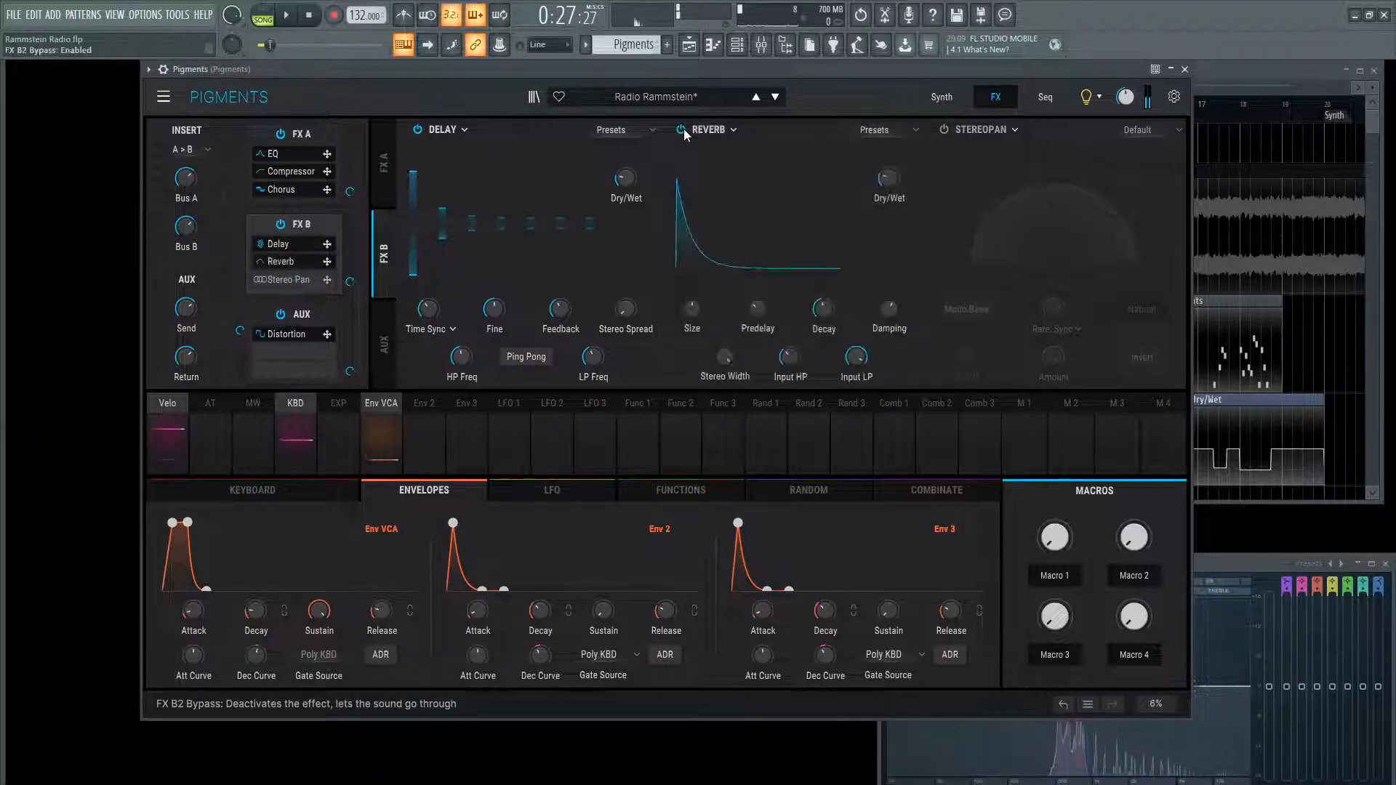
key(space)
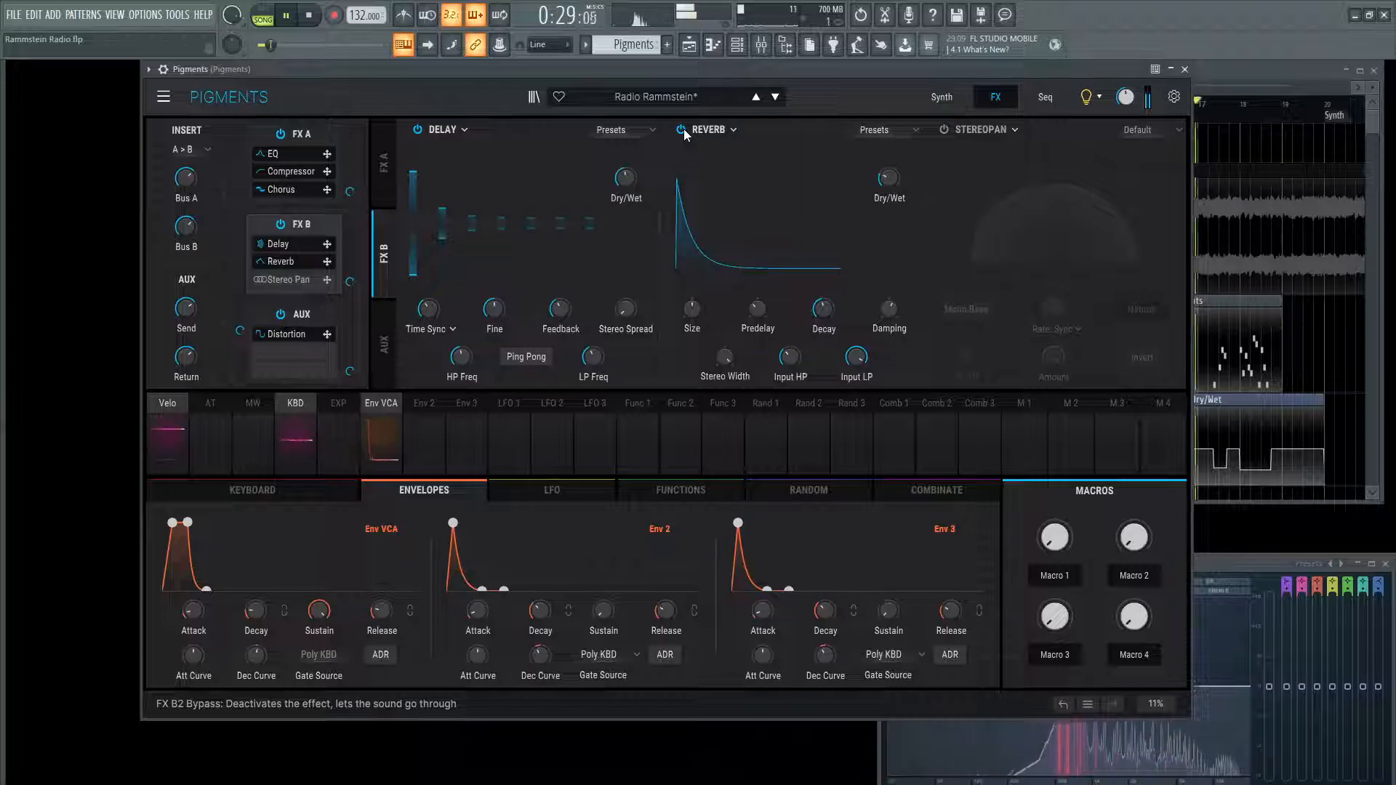
key(space)
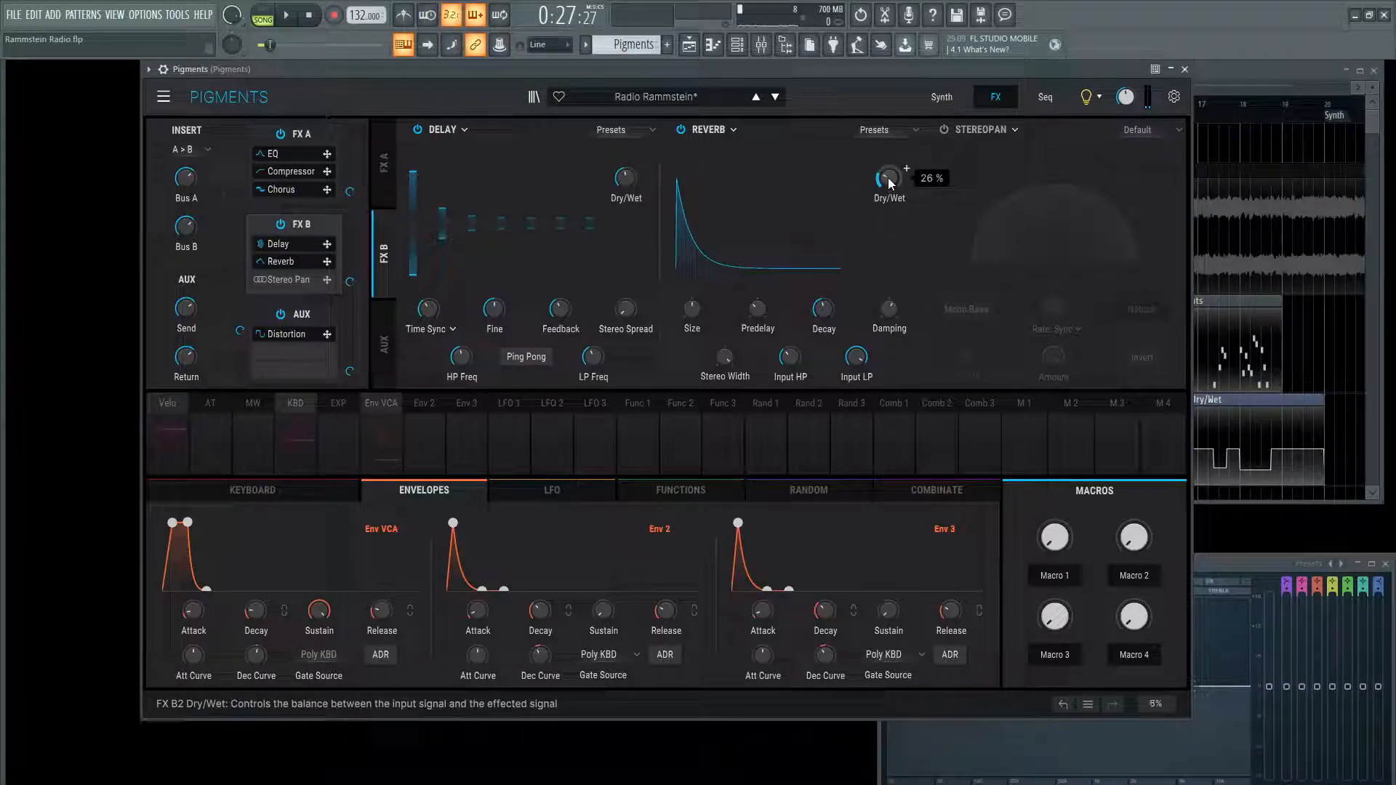
Step: Examine the Reverb's size, predelay, decay, damping, stereo width and input filter settings, and play the part
mouse_move(682, 311)
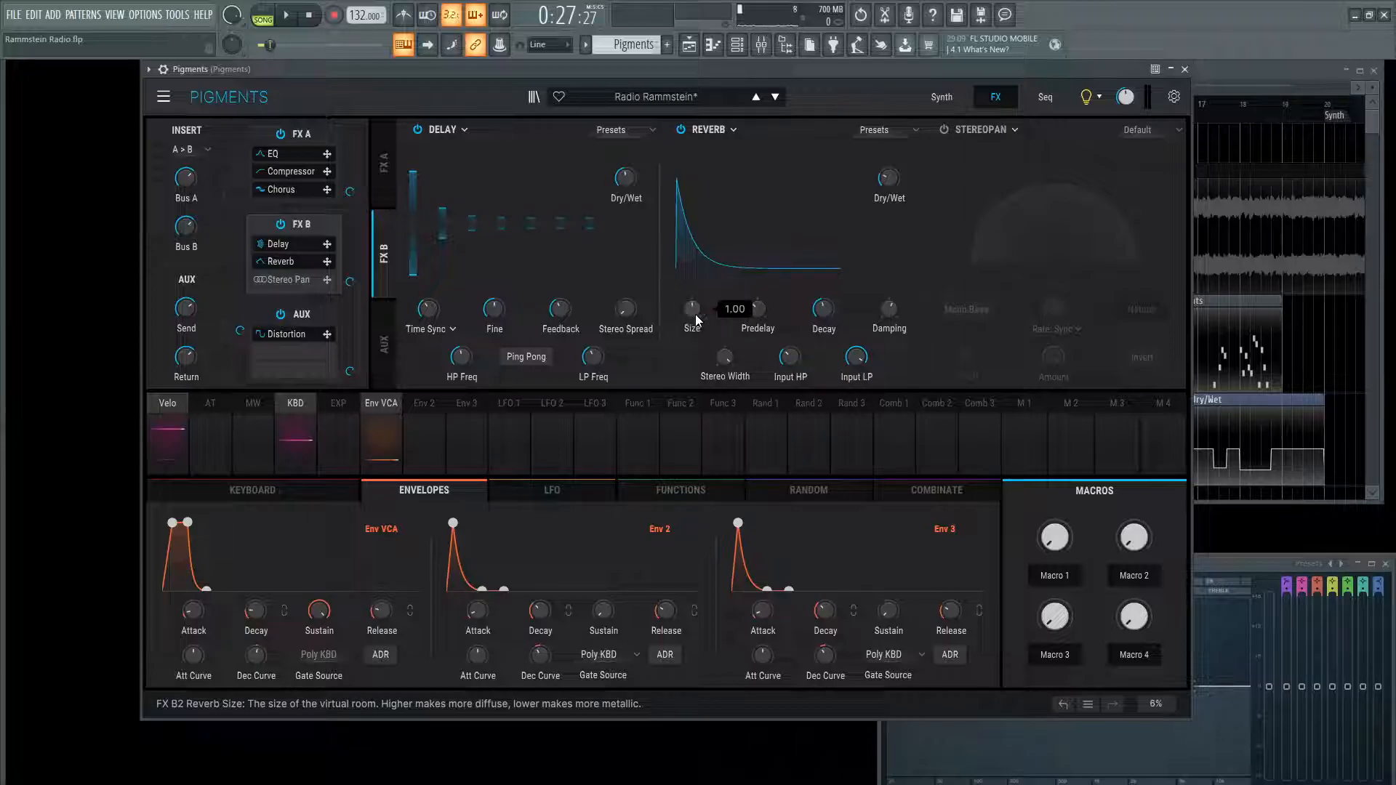
mouse_move(763, 320)
mouse_move(821, 314)
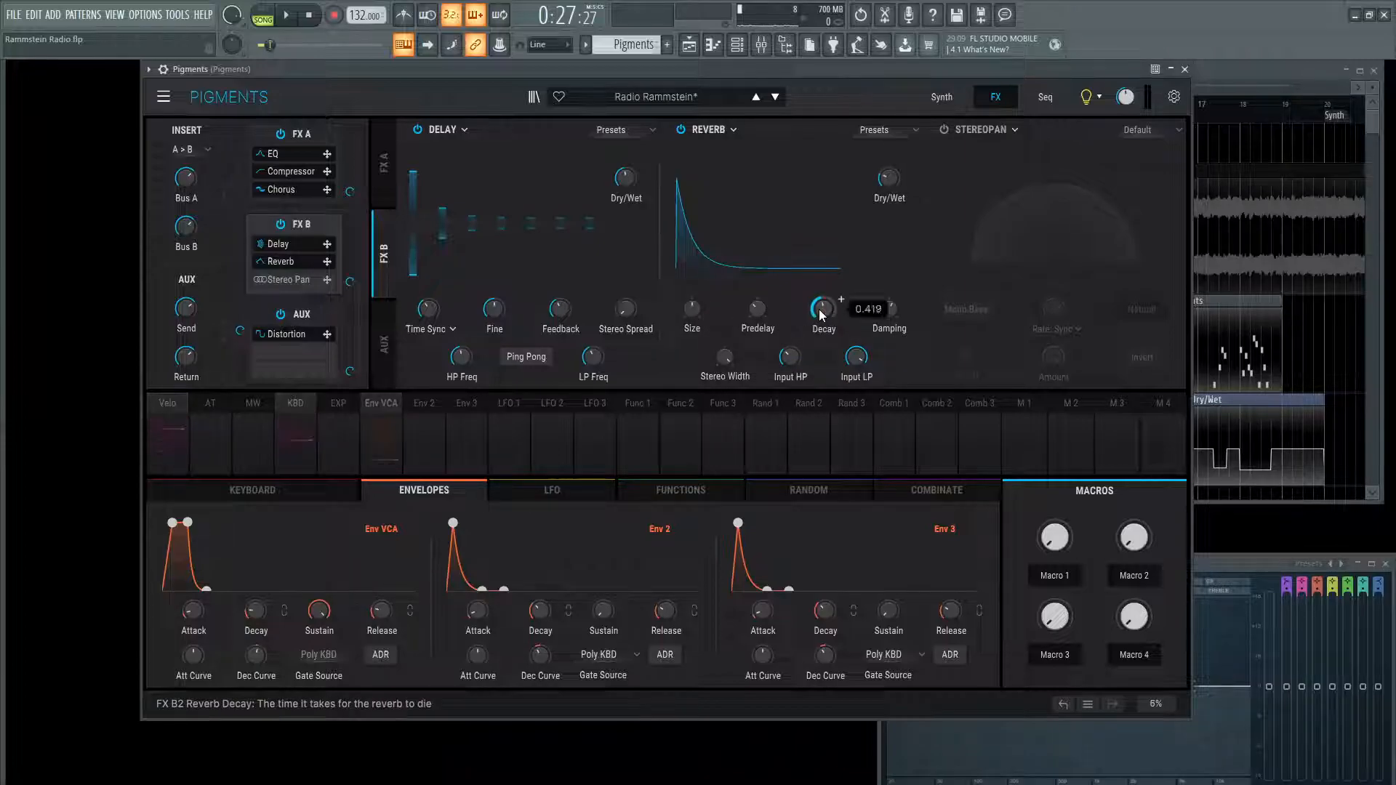
mouse_move(890, 322)
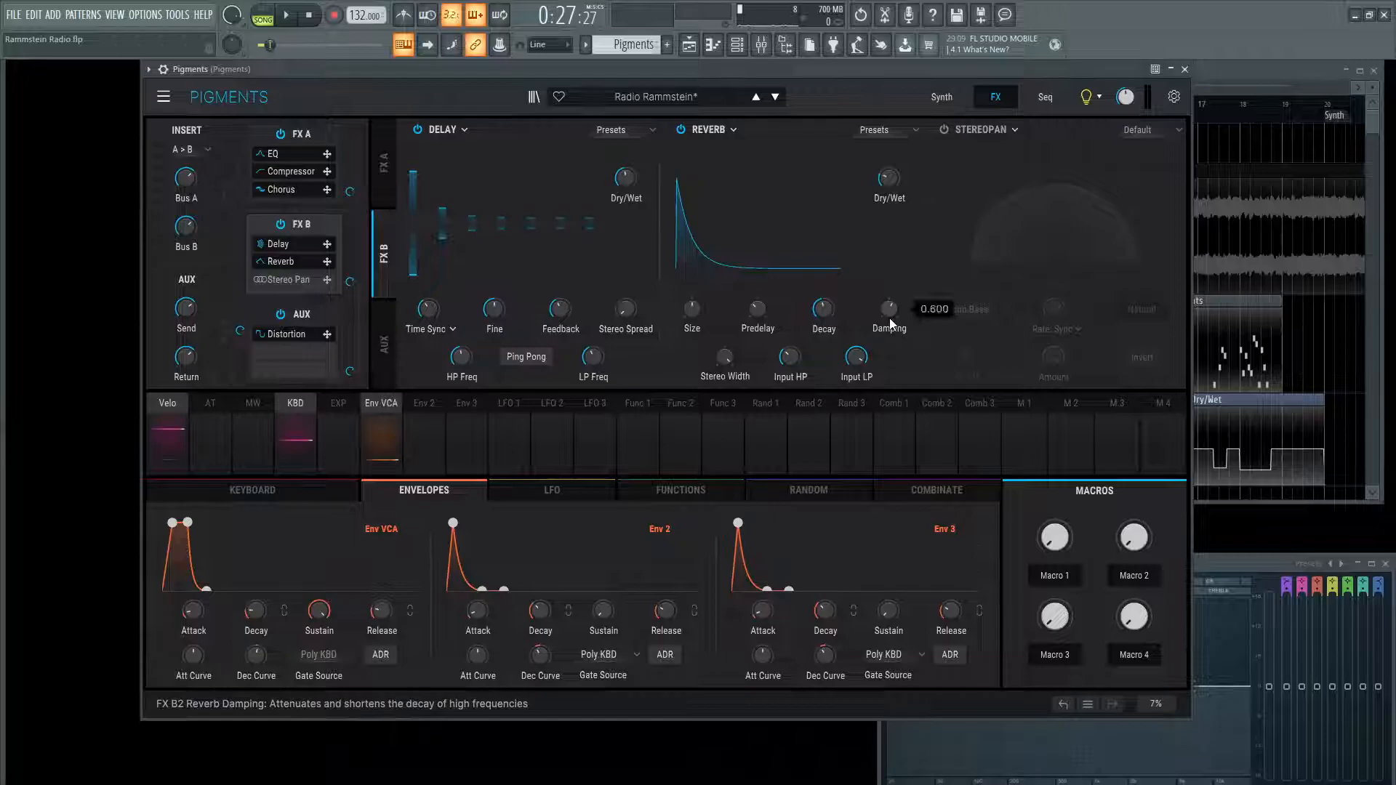
mouse_move(724, 359)
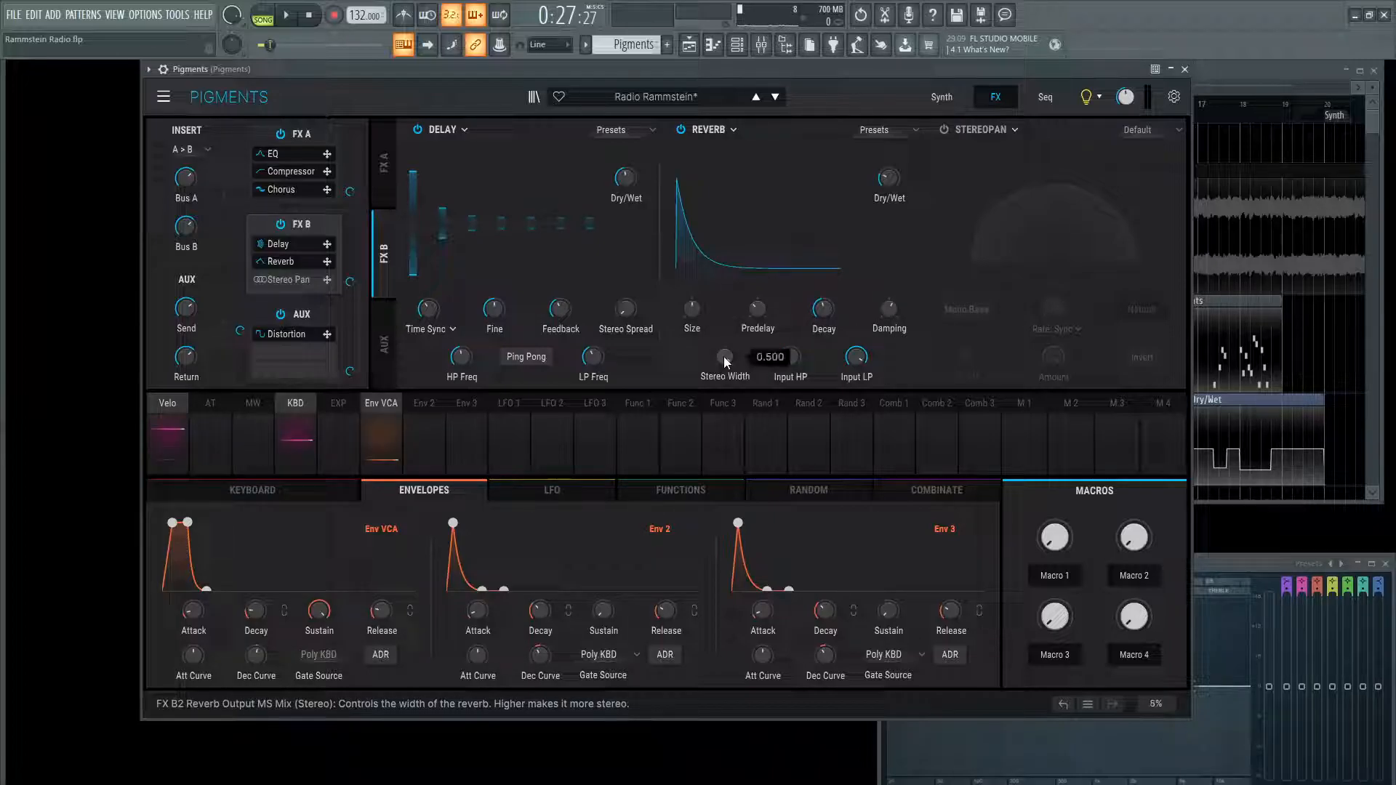
mouse_move(783, 366)
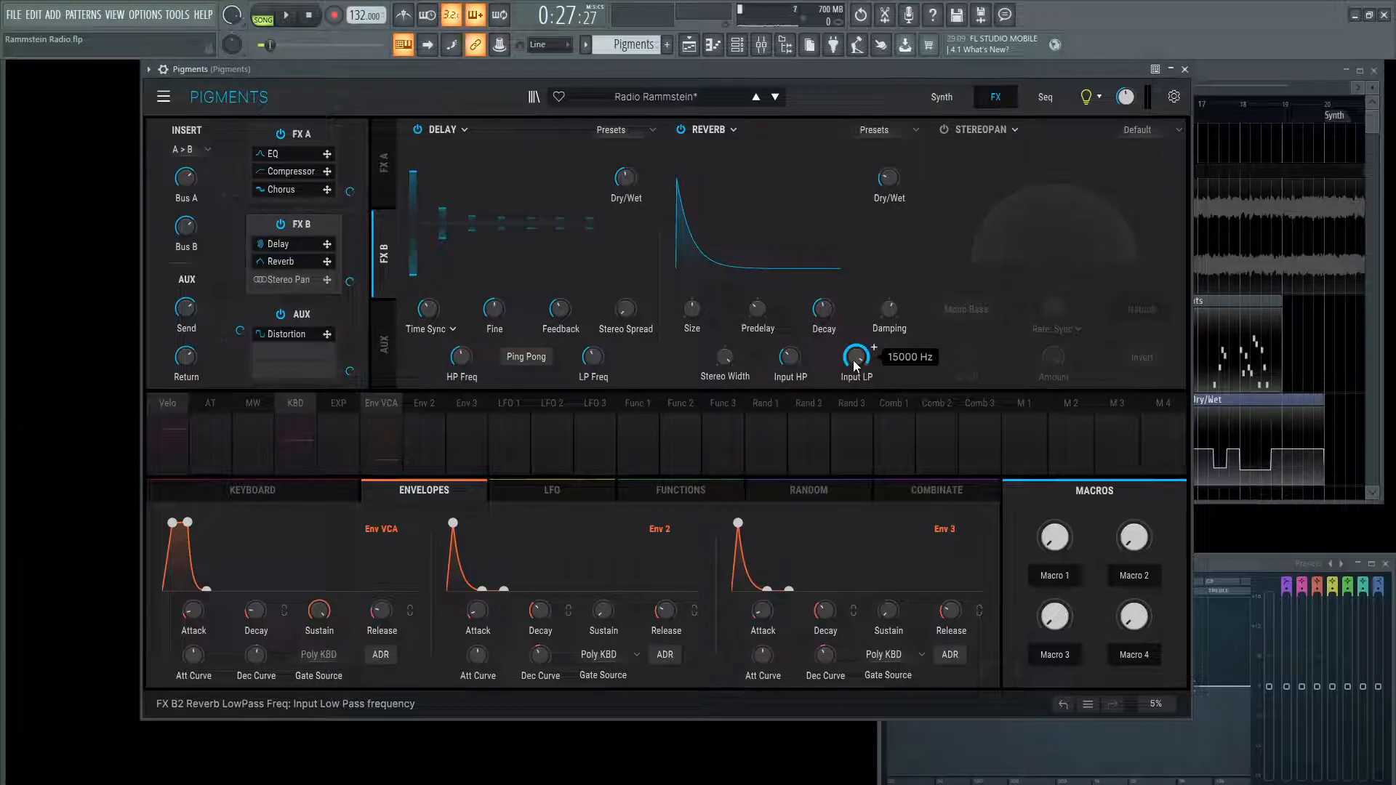
key(space)
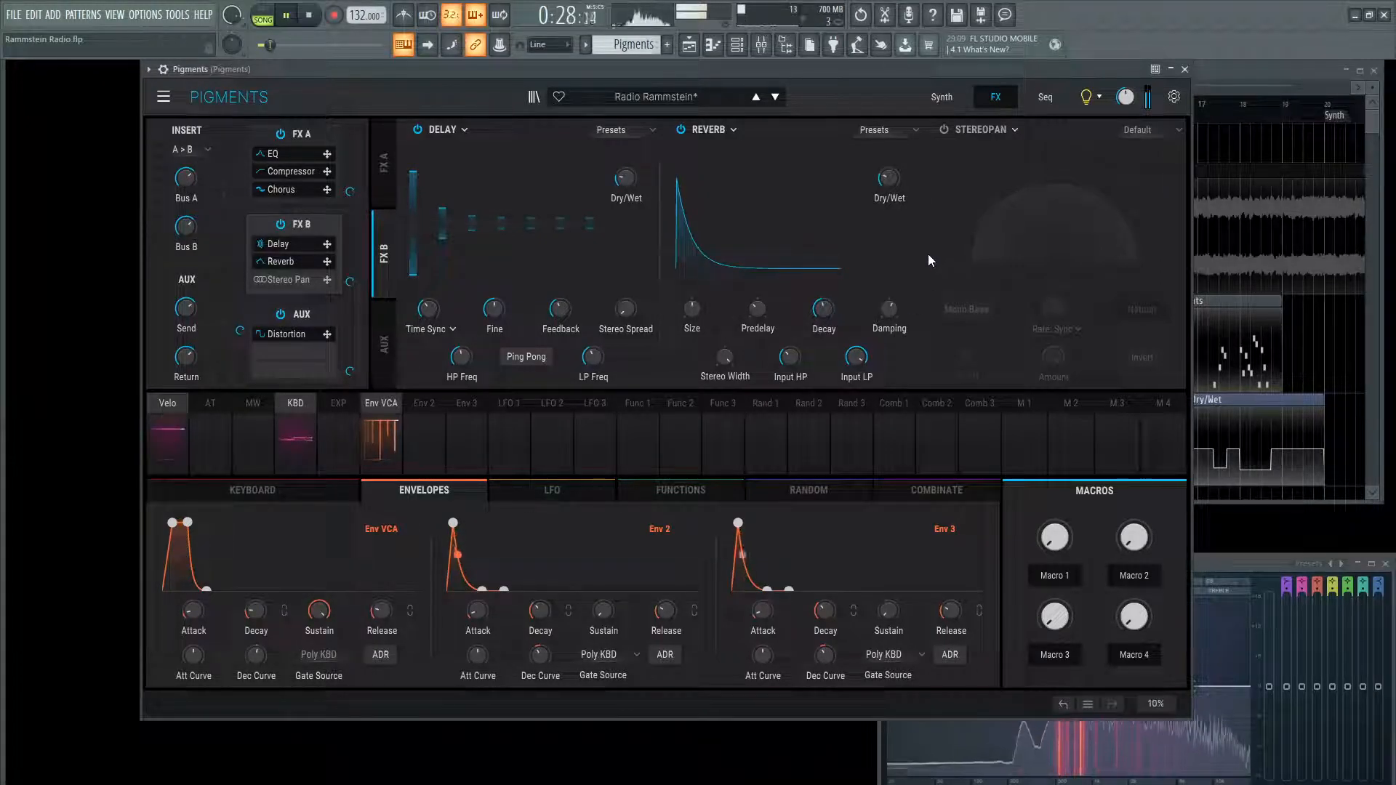
key(space)
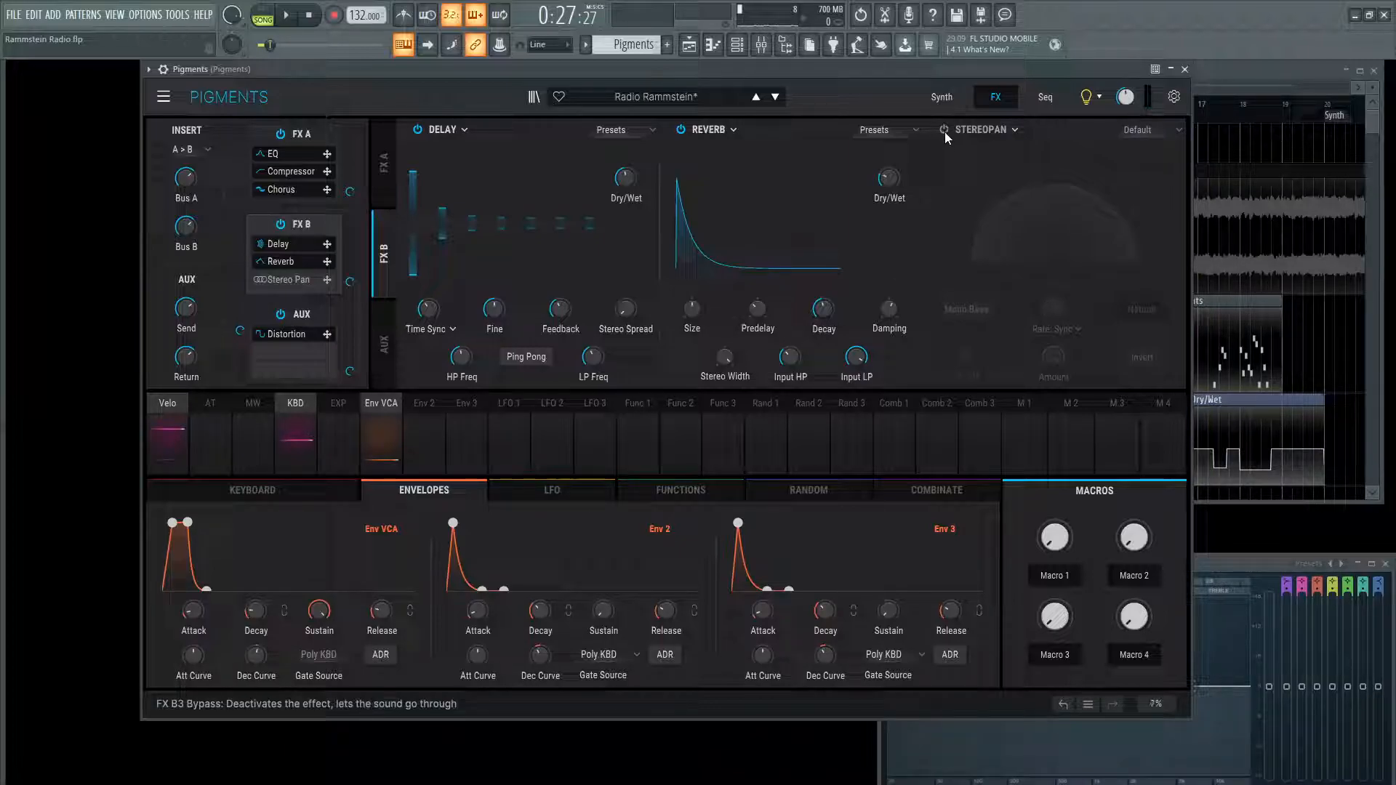
Step: Enable the Stereo Pan on the FX B bus and play the Pigments part with it
click(1224, 66)
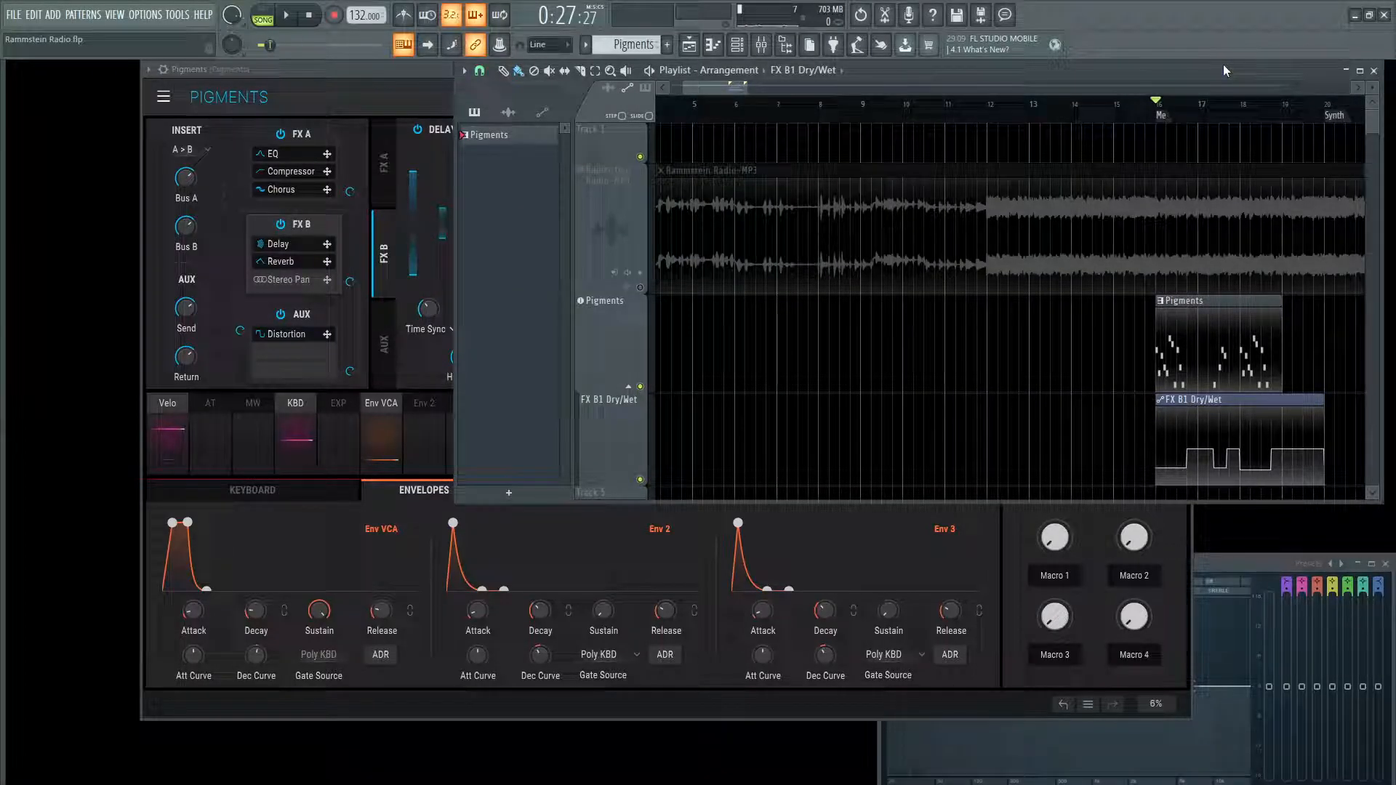
click(431, 72)
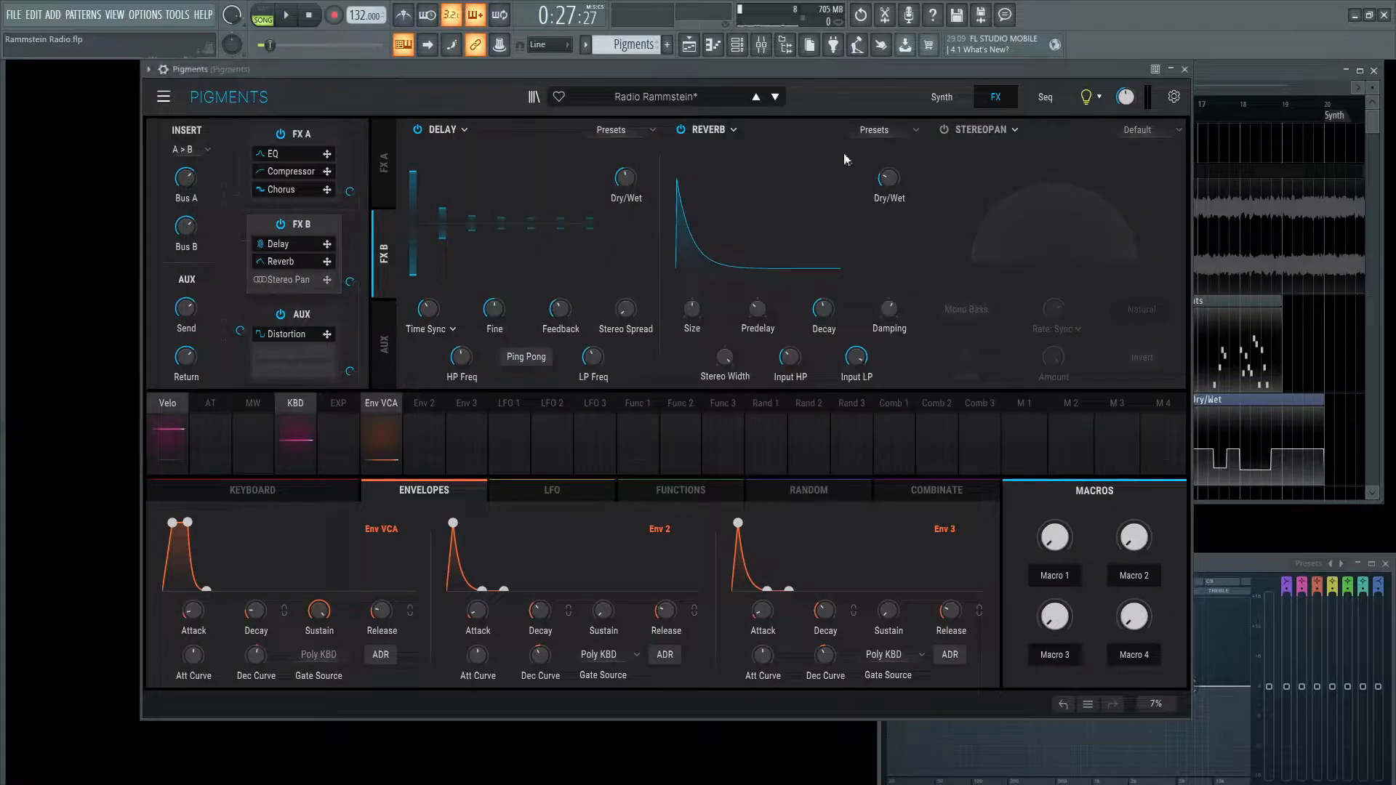
click(945, 132)
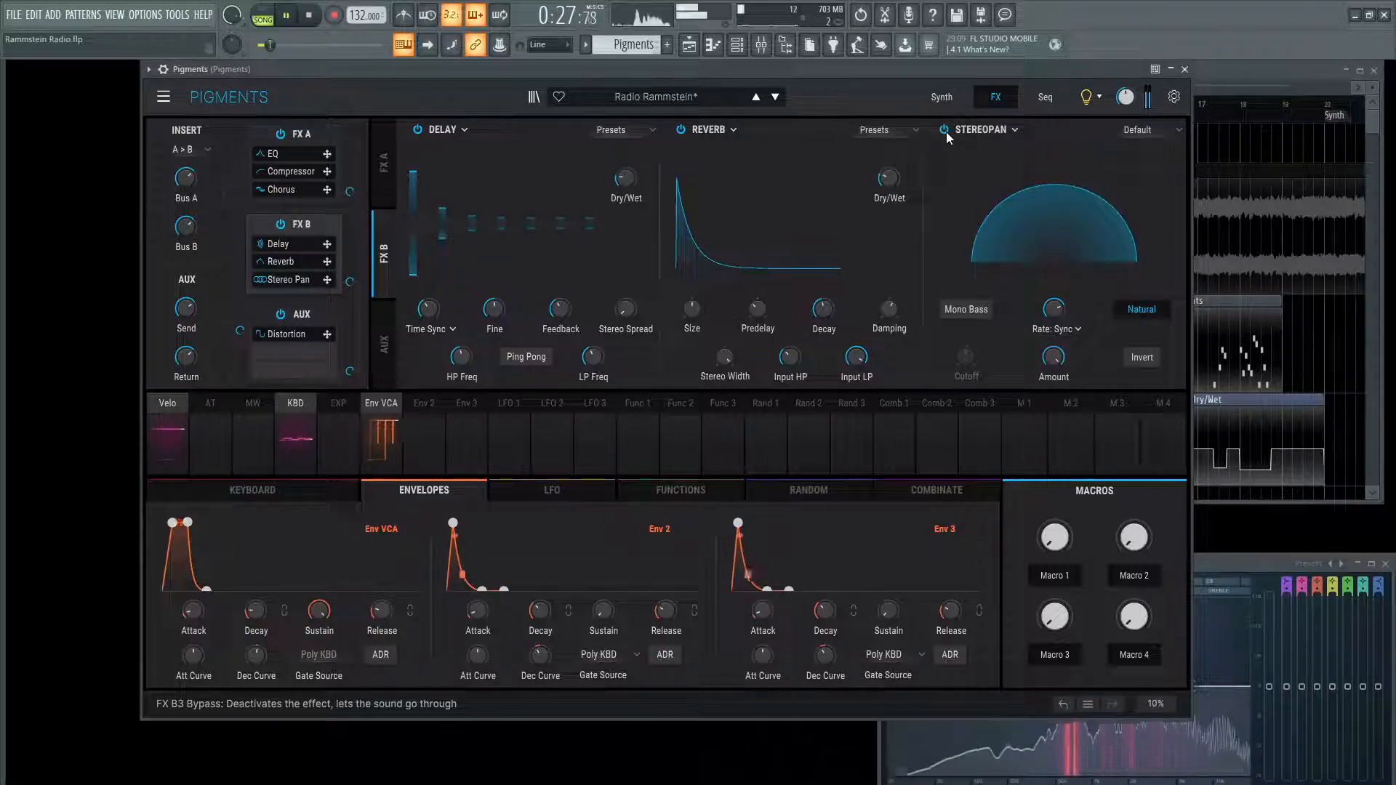
key(space)
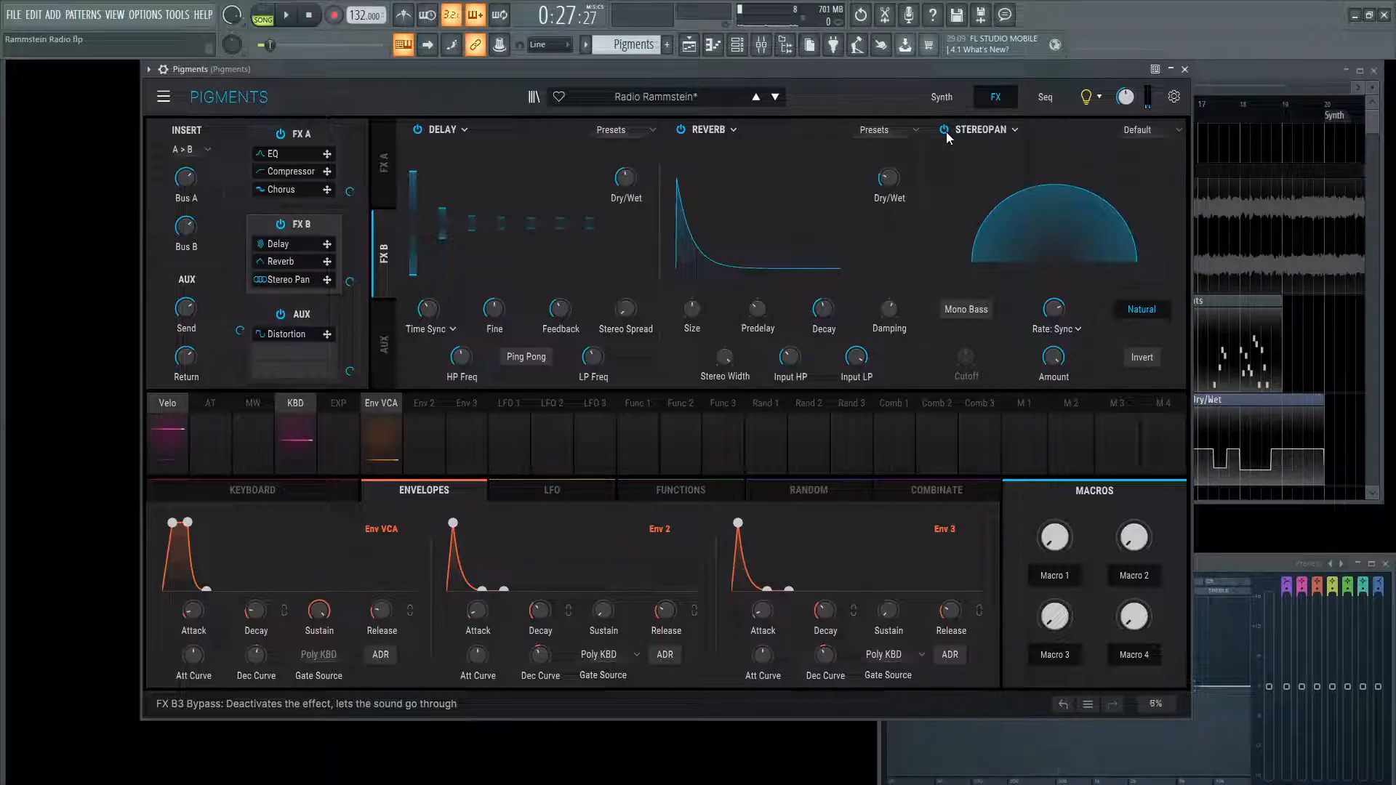
key(space)
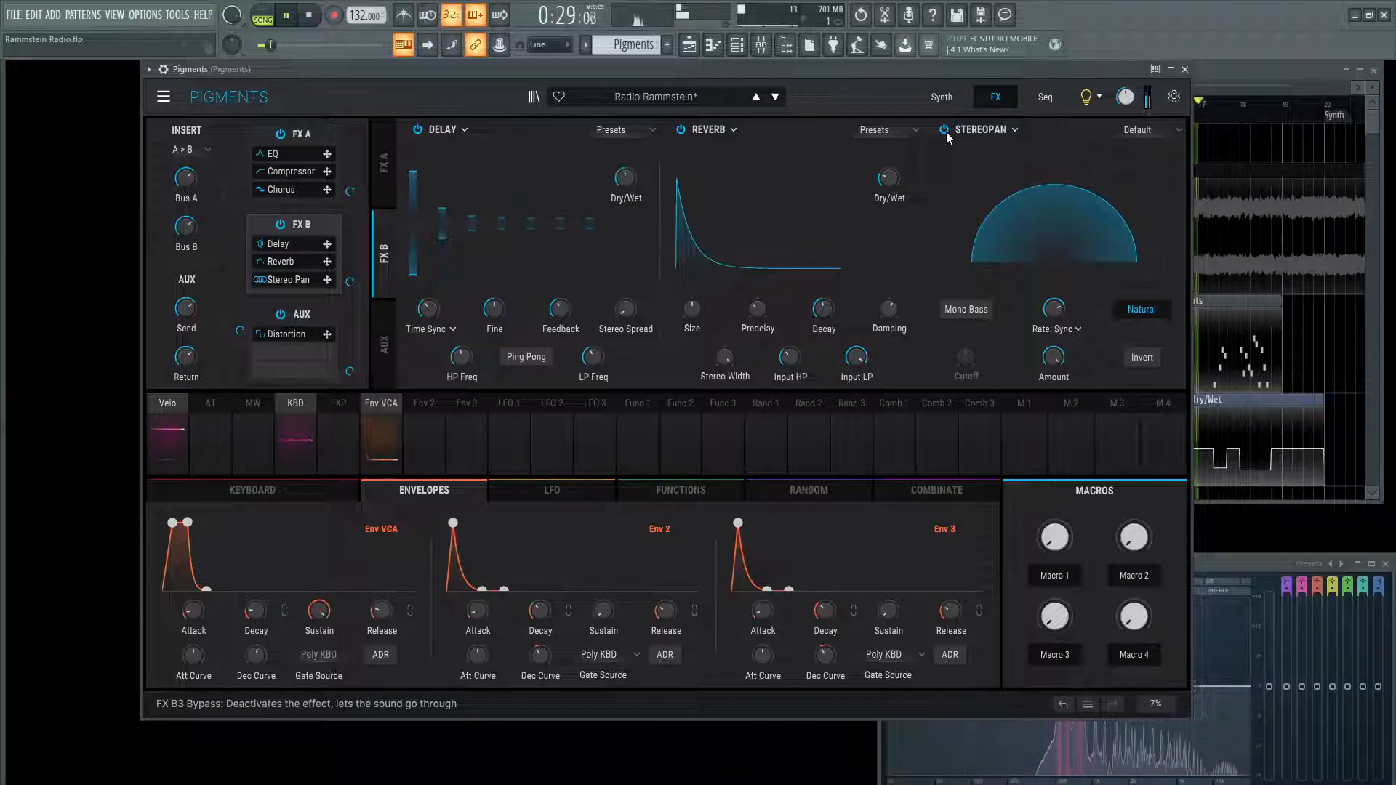
key(space)
Step: Check the Stereo Pan's amount, synced rate and Natural mode, and play the part again
mouse_move(1063, 347)
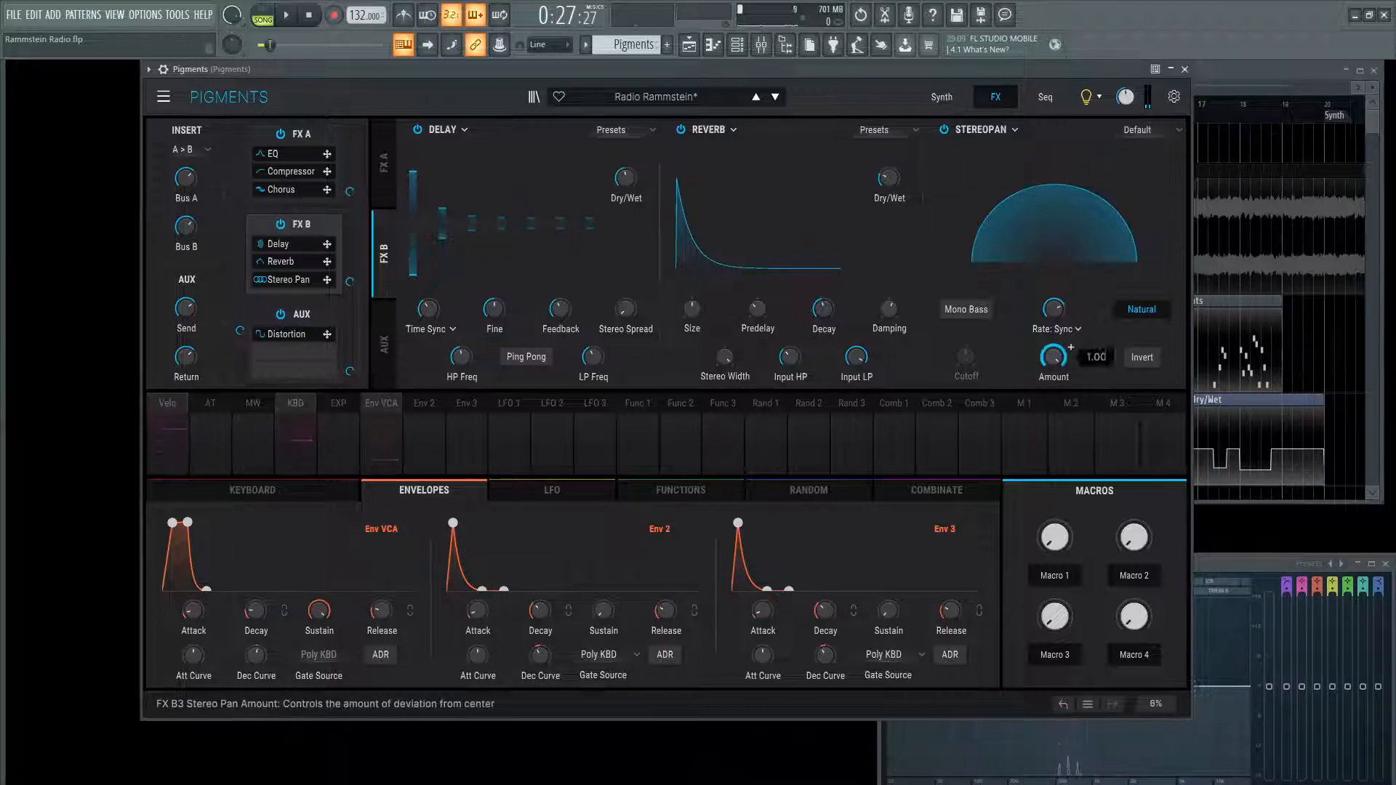
mouse_move(1055, 360)
mouse_down()
mouse_move(1055, 399)
mouse_move(1055, 359)
mouse_up()
click(1078, 330)
click(1051, 319)
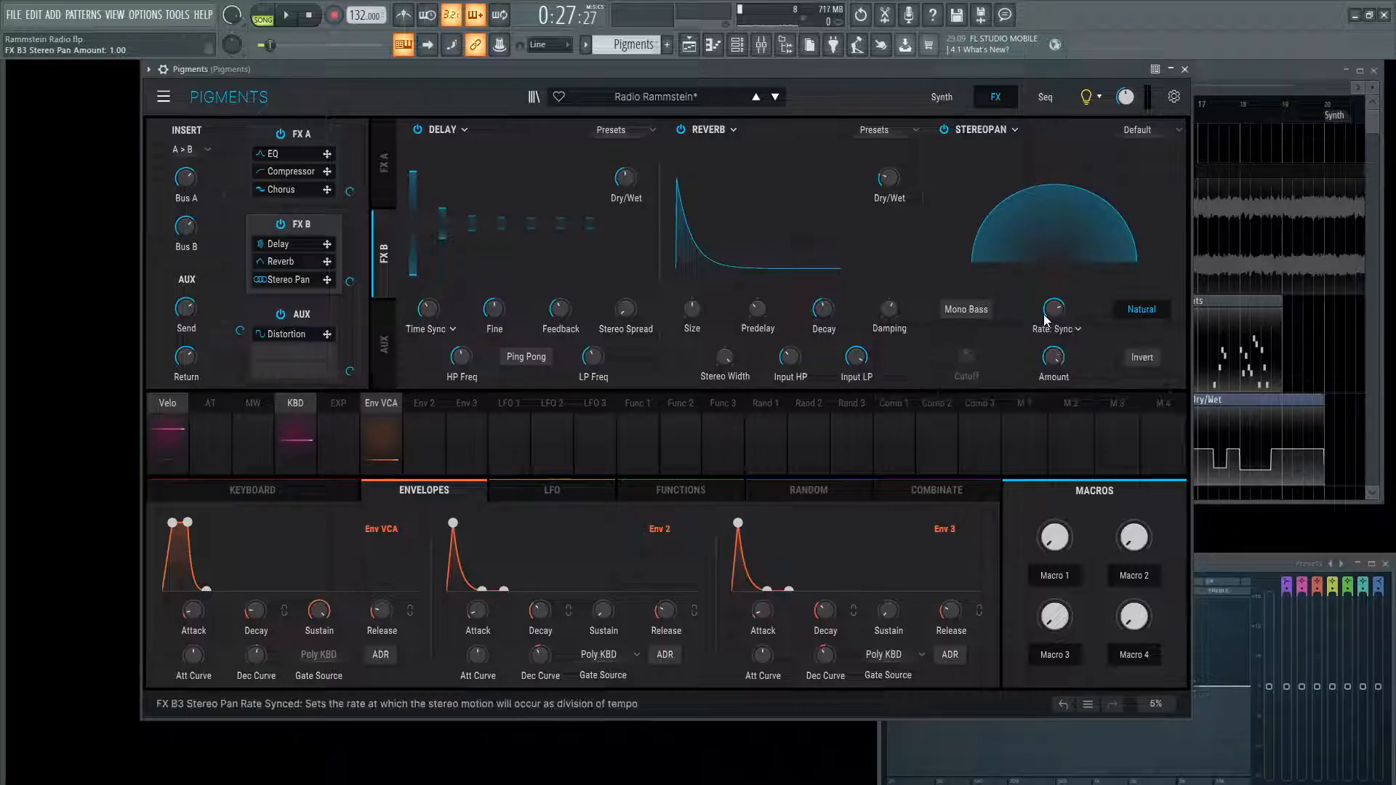
mouse_move(1052, 311)
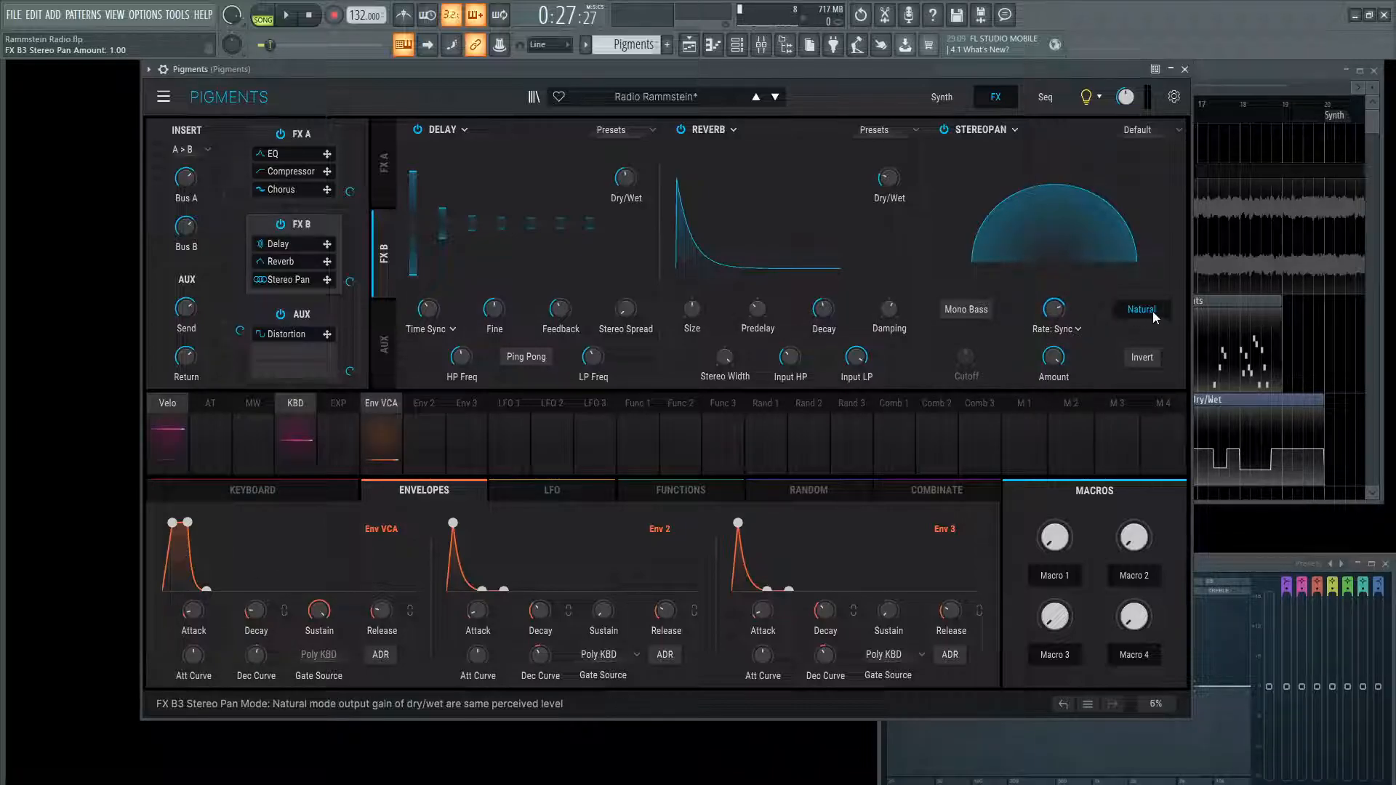
key(space)
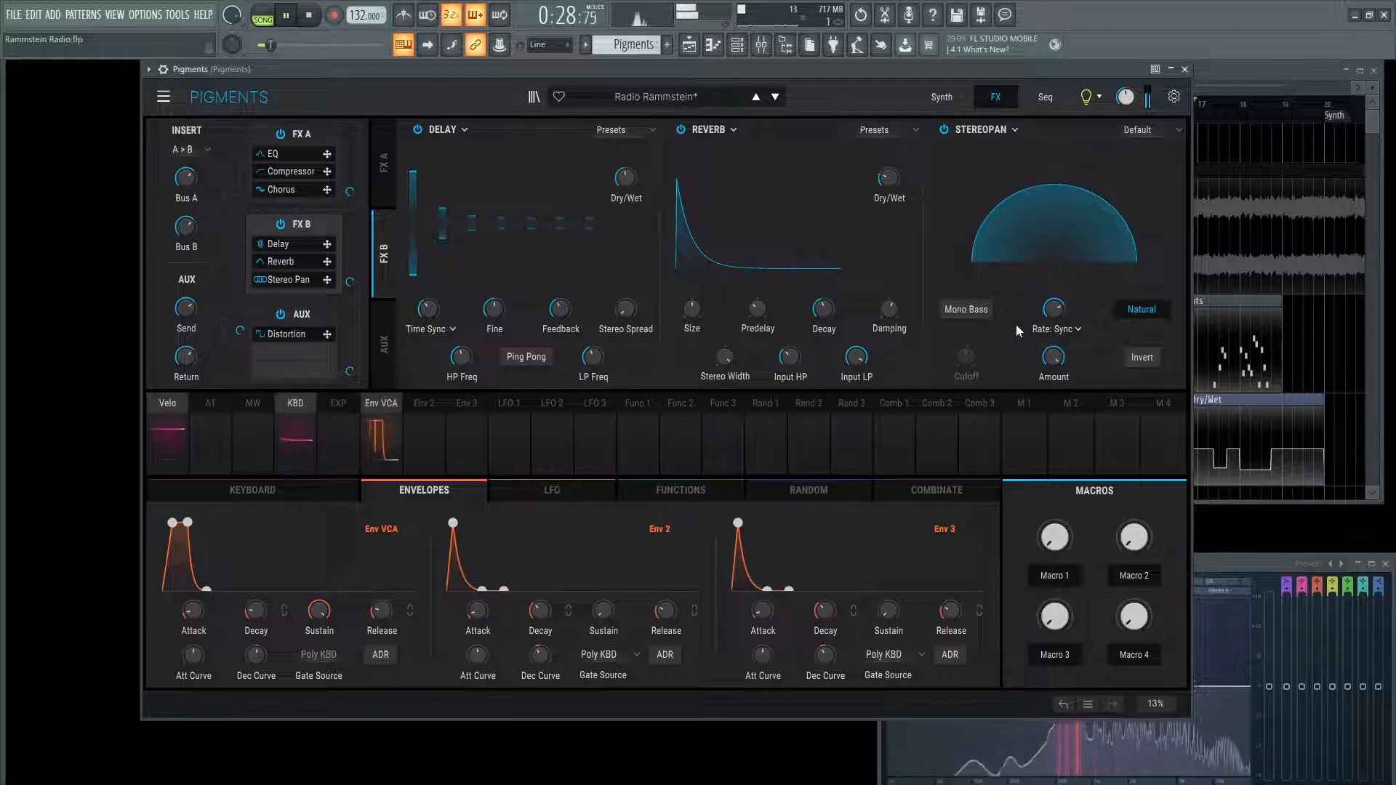
key(space)
Step: Examine the AUX bus Distortion's Soft Clip type, drive and dry/wet settings
click(941, 97)
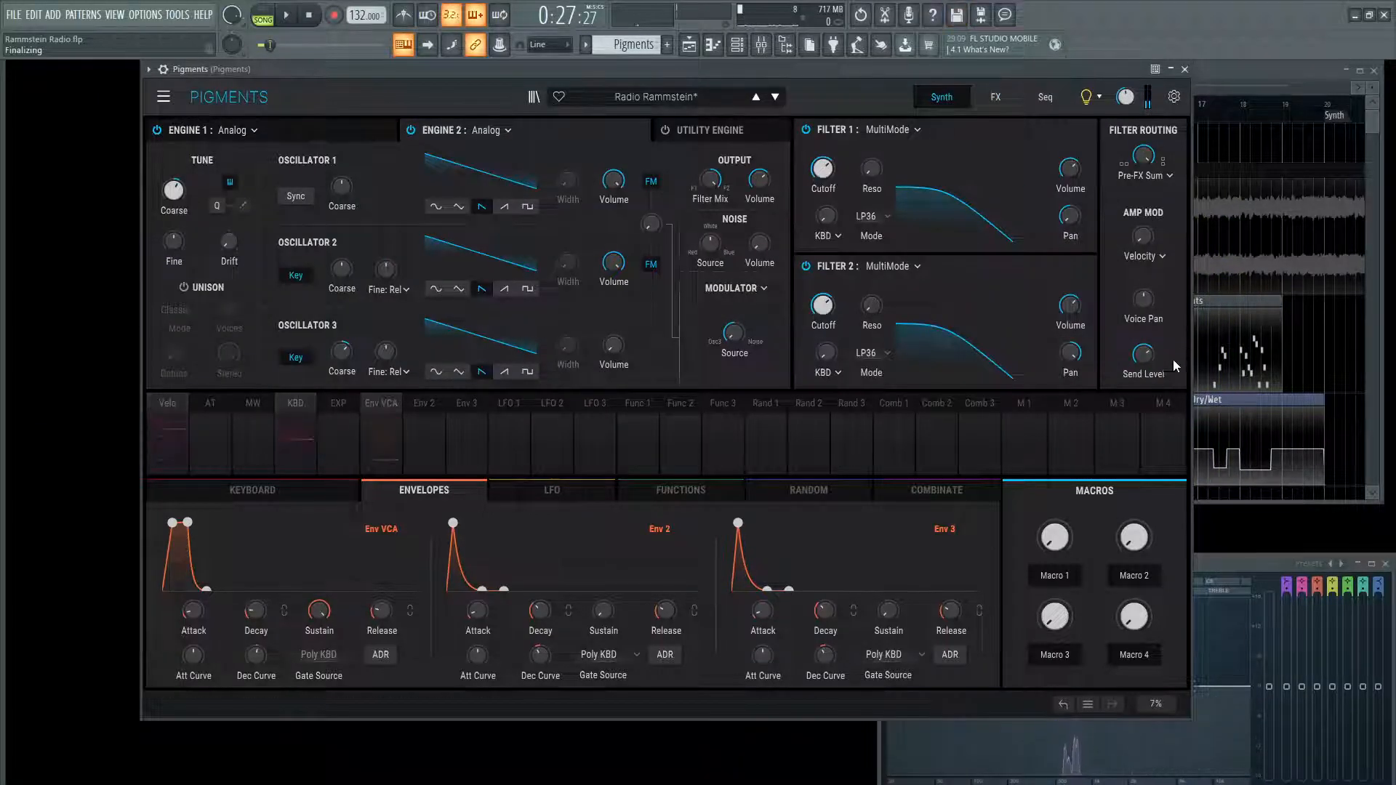
click(994, 98)
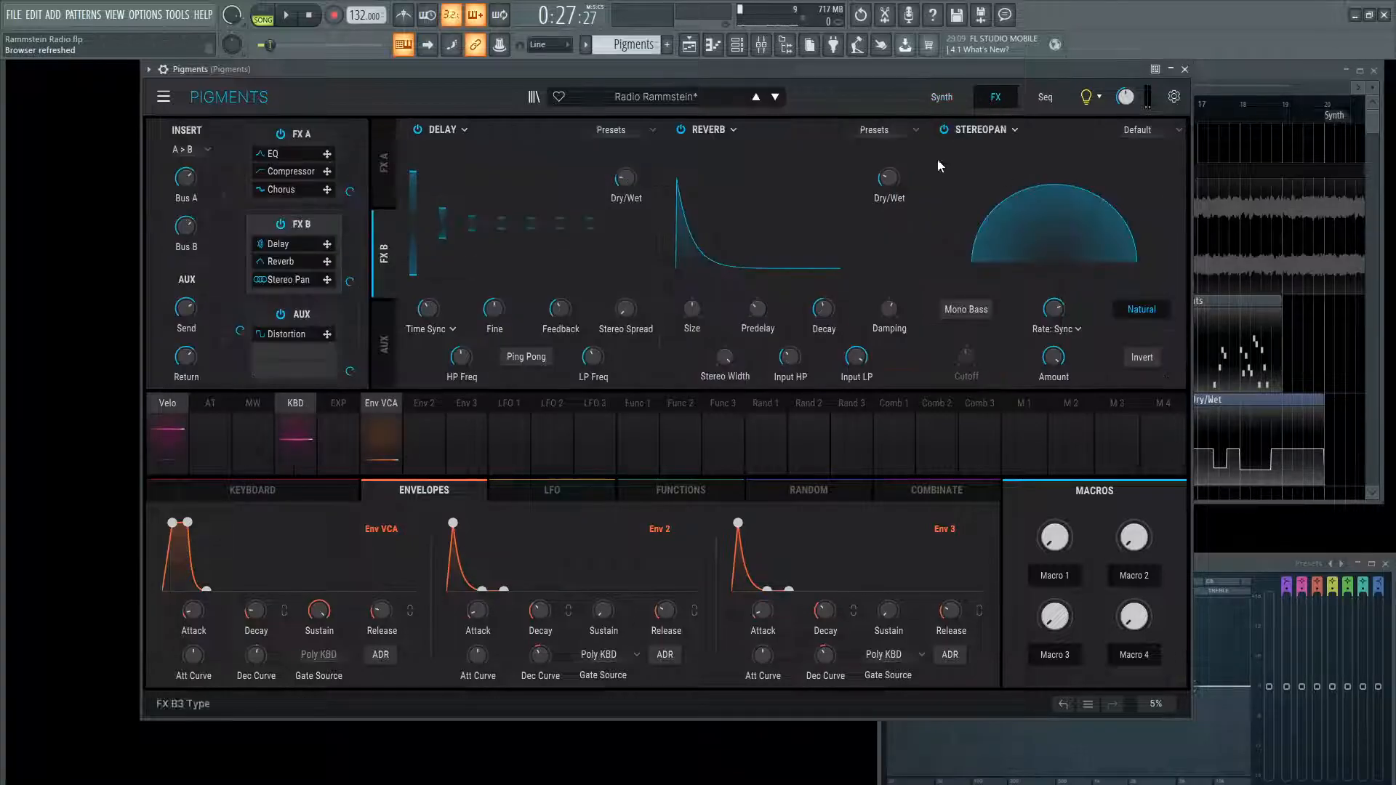
click(379, 343)
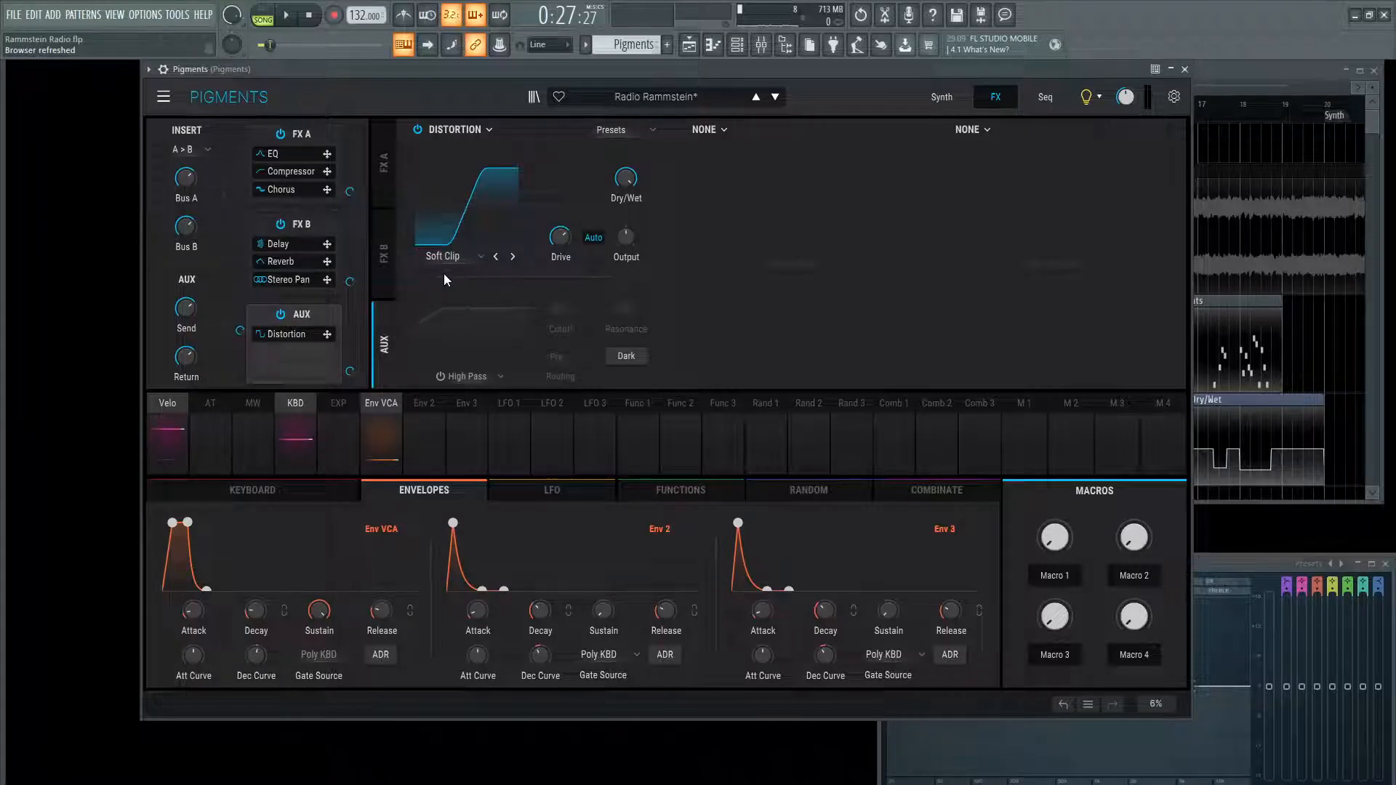
mouse_move(563, 242)
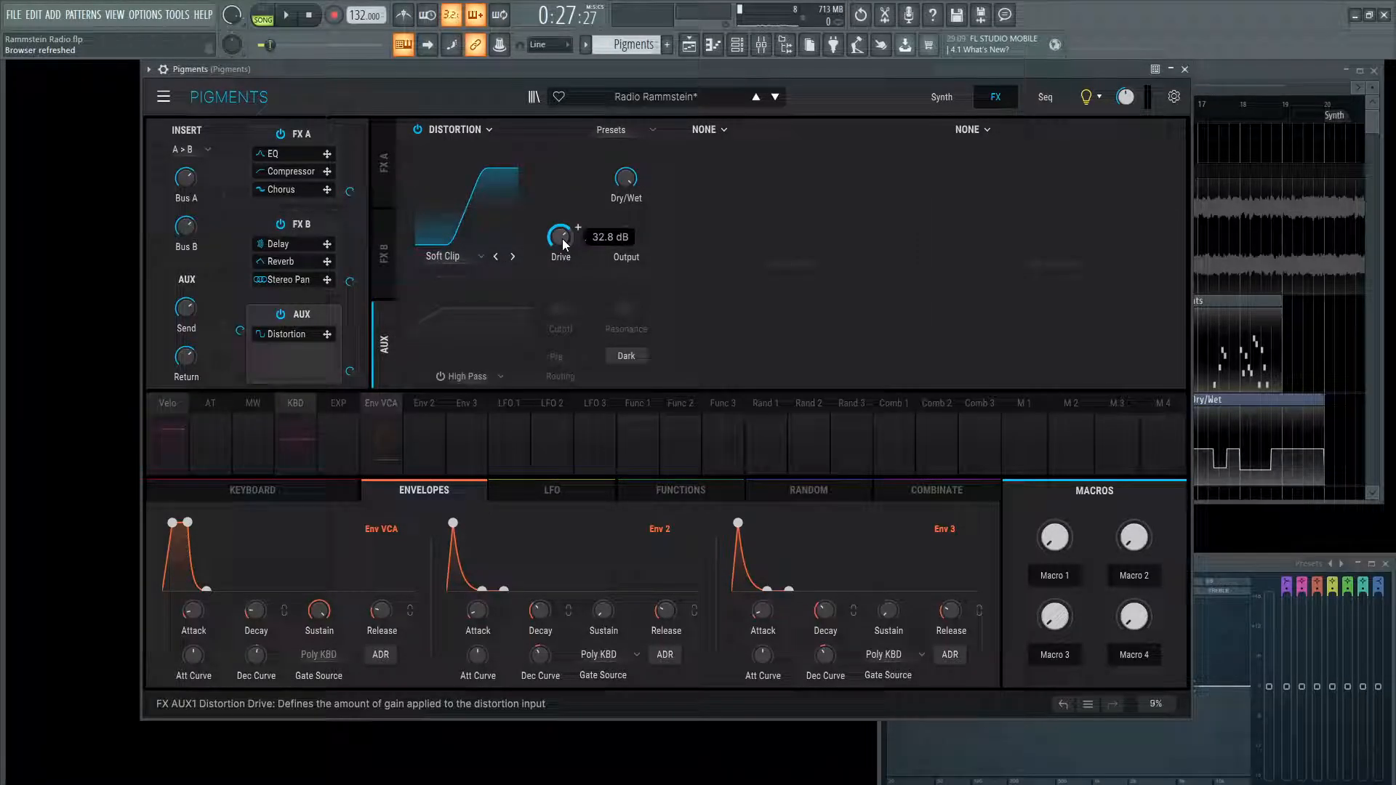
mouse_move(634, 184)
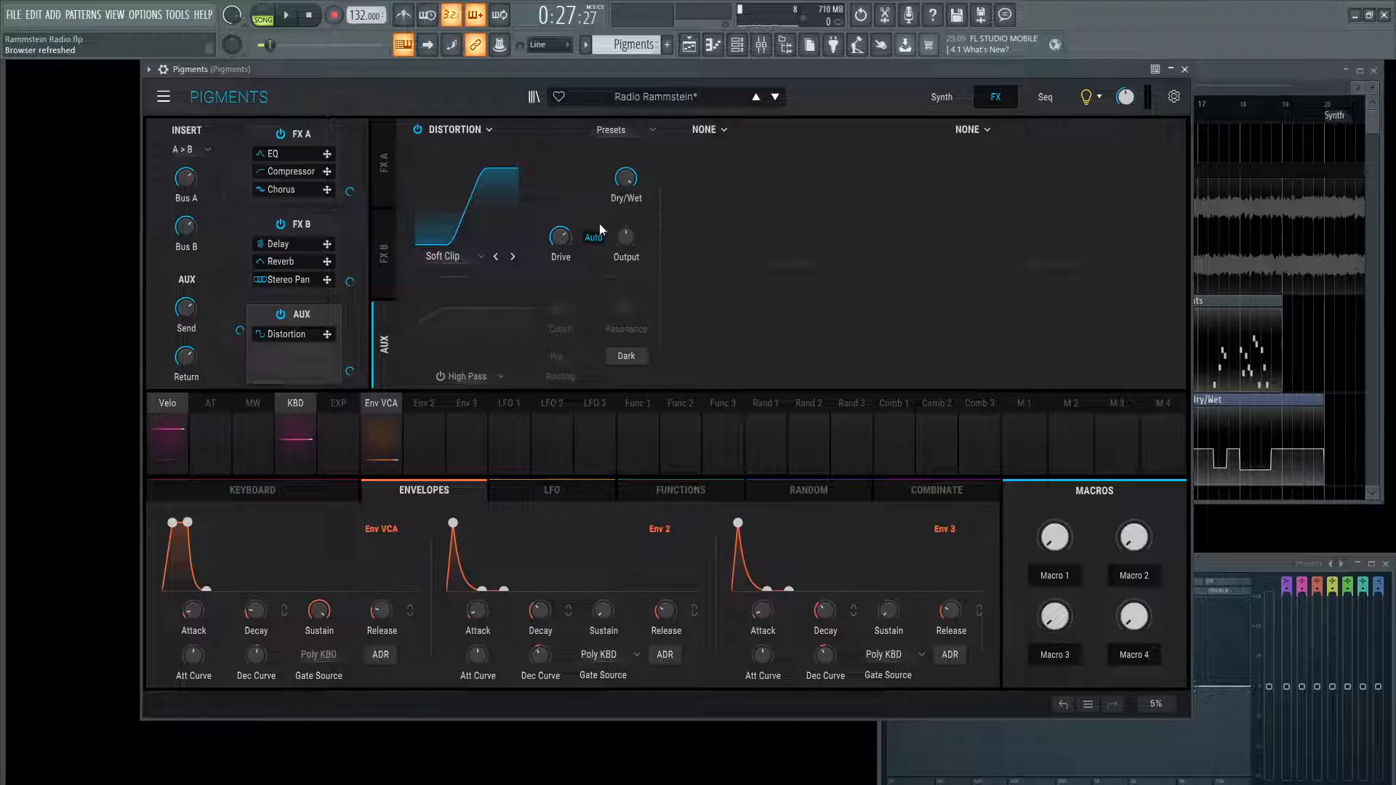
Step: Check the synth's Send Level to the AUX bus and play the Pigments part
click(941, 97)
mouse_move(1149, 356)
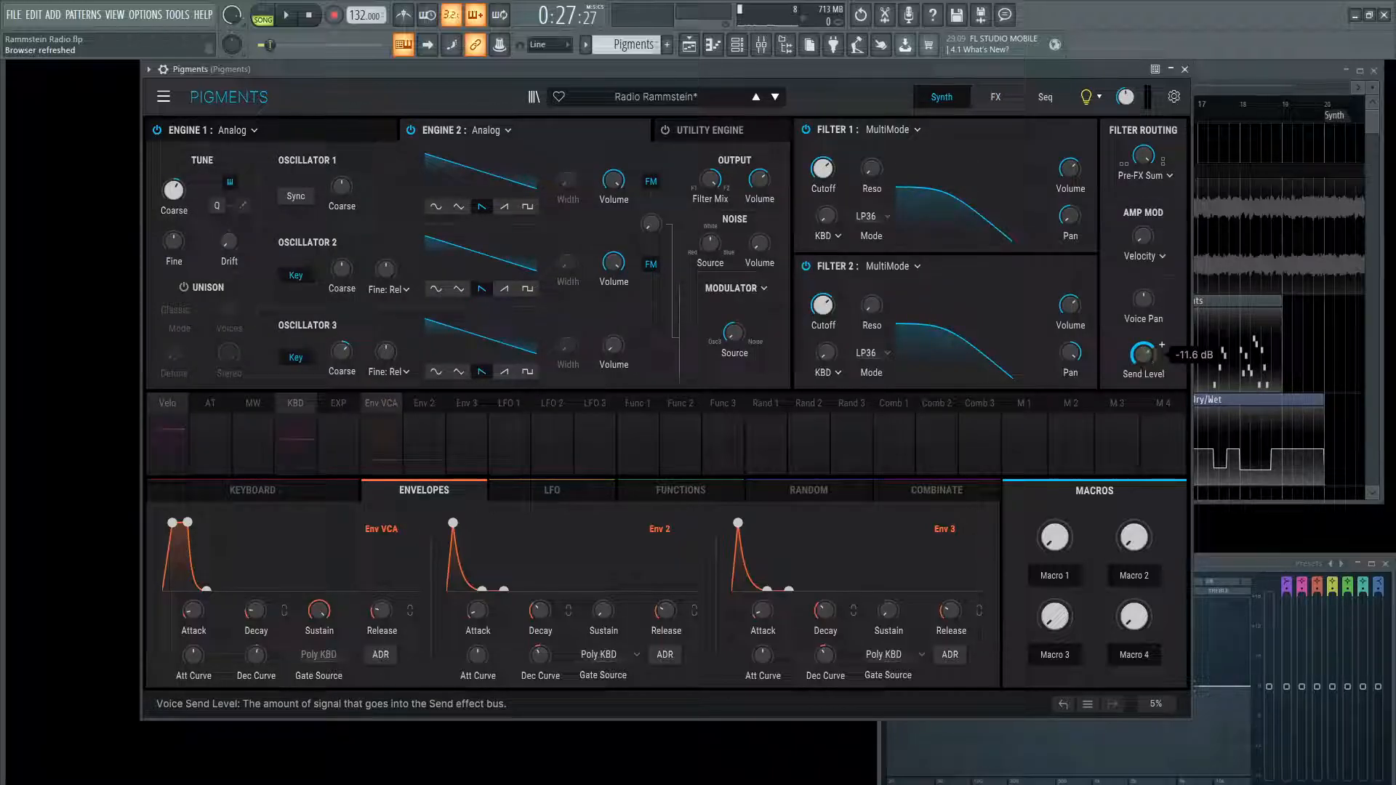
key(space)
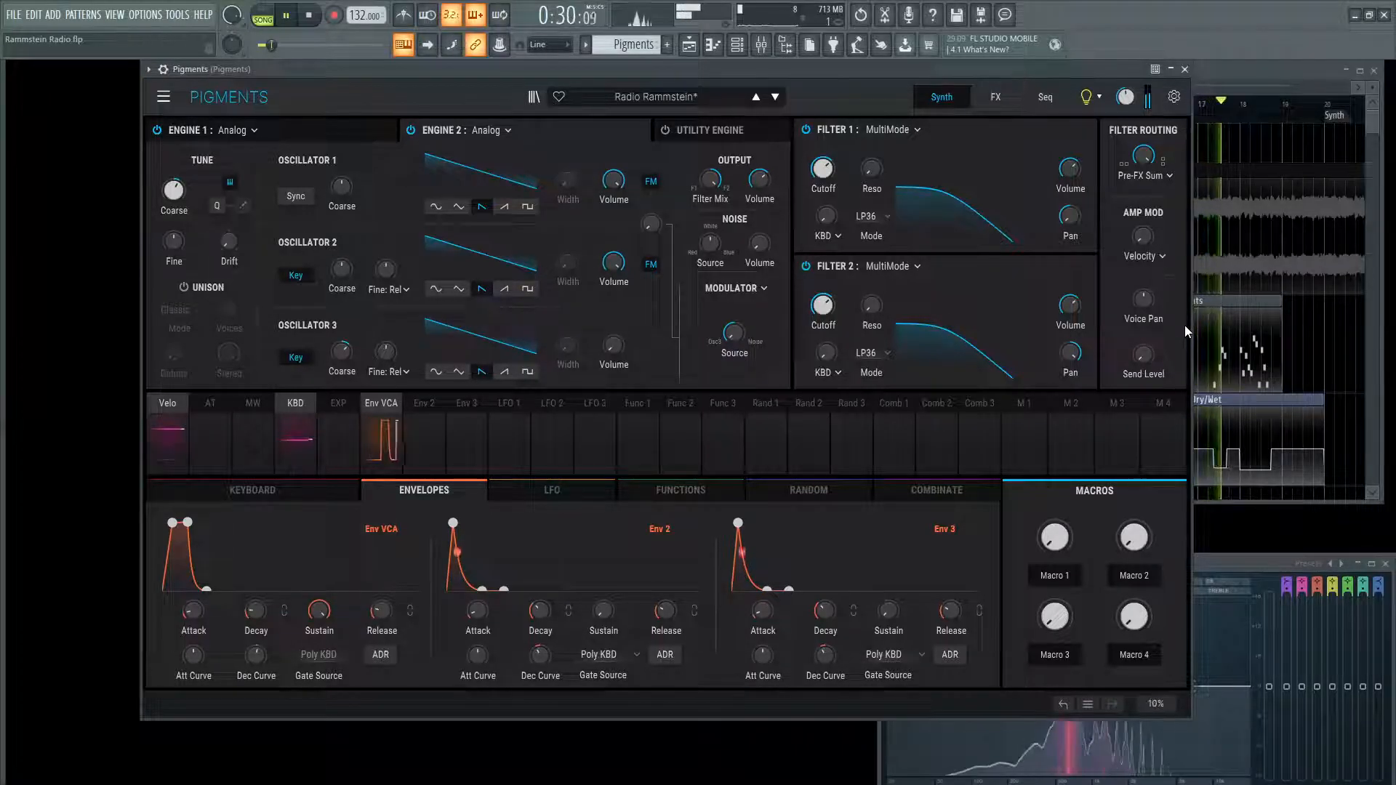
Step: Set the voice Send Level to -11.6 dB and play the Pigments part to compare the sound
key(space)
drag(1149, 358, 1149, 342)
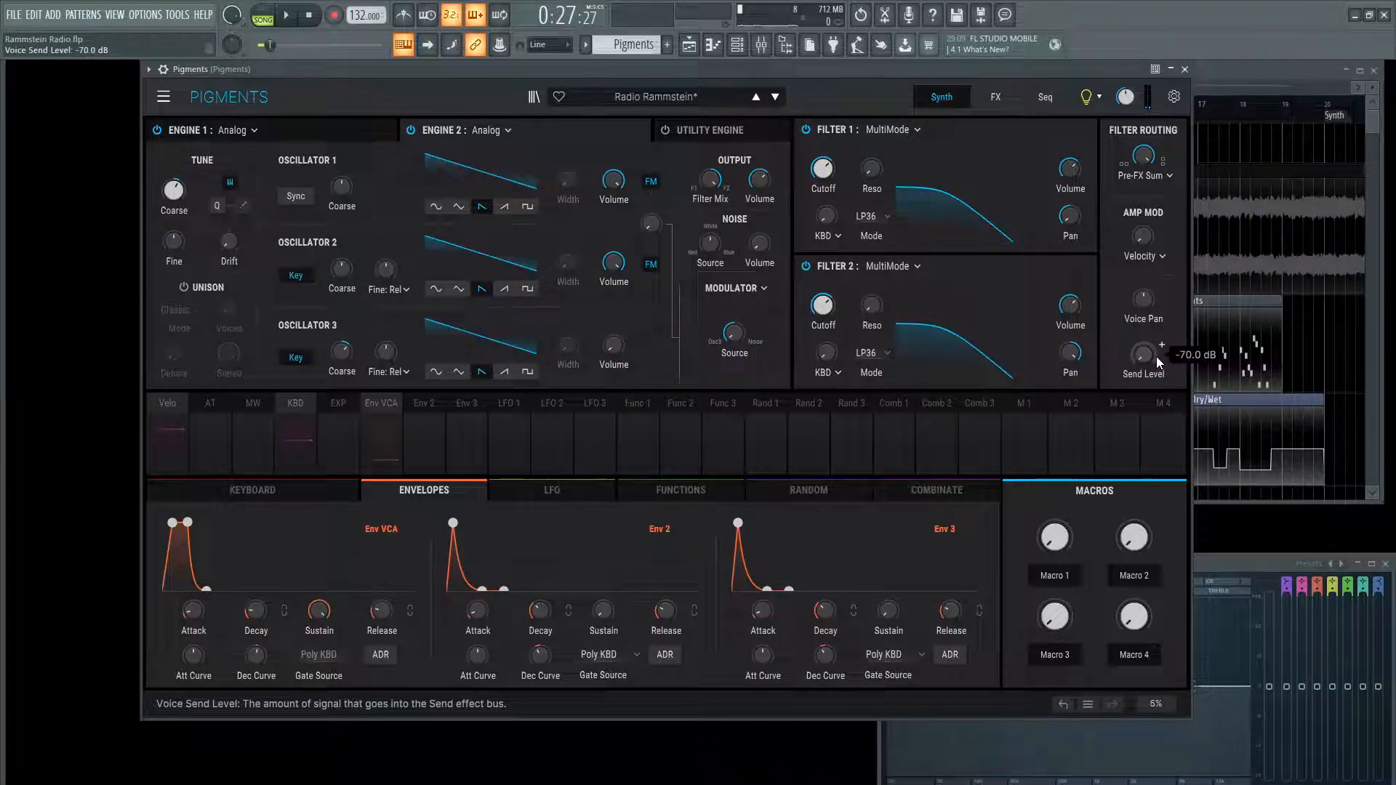
mouse_move(1149, 366)
mouse_down()
mouse_move(1155, 350)
mouse_move(1142, 363)
mouse_up()
key(space)
key(space)
key(space)
key(space)
key(space)
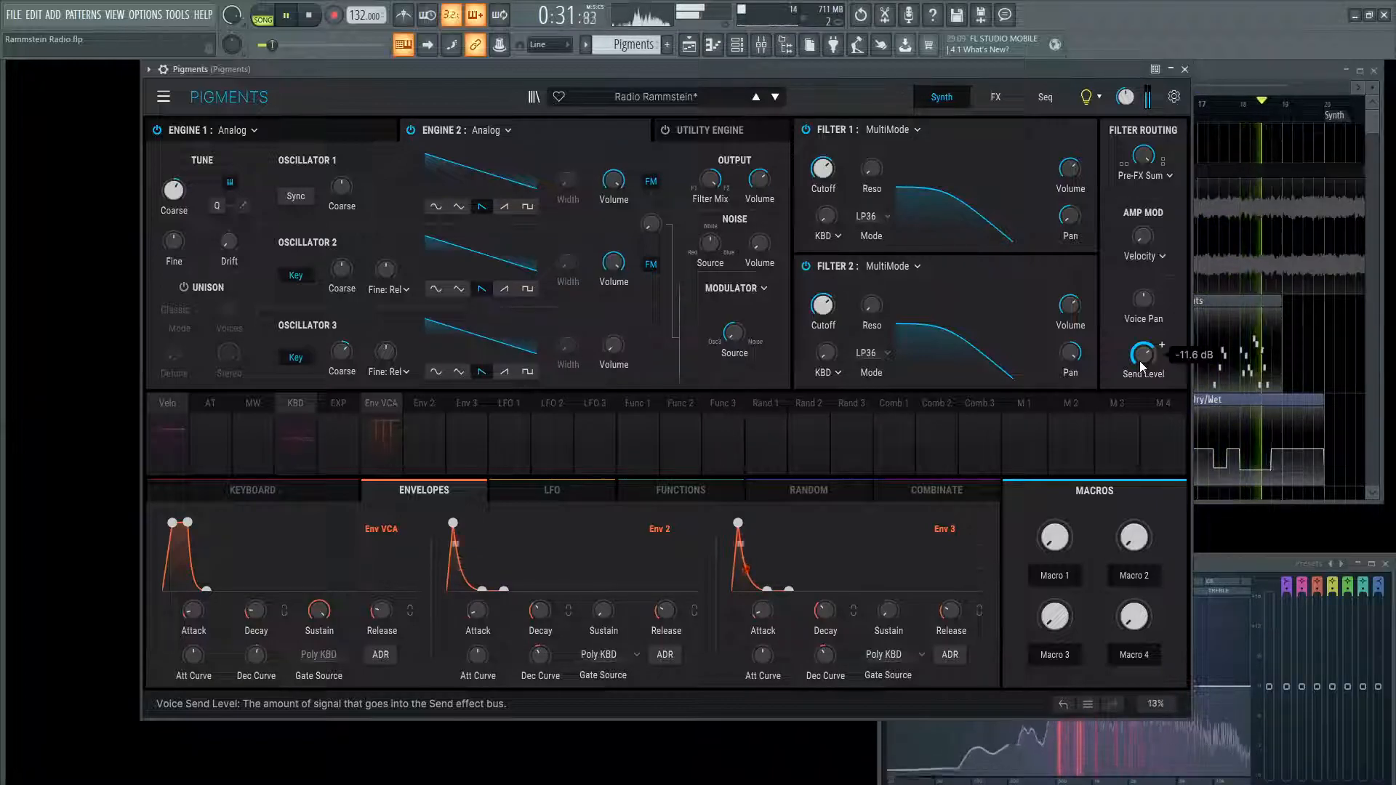
key(space)
Step: Check the Env VCA's attack, decay, sustain and release settings and play the Pigments part
click(990, 97)
click(953, 97)
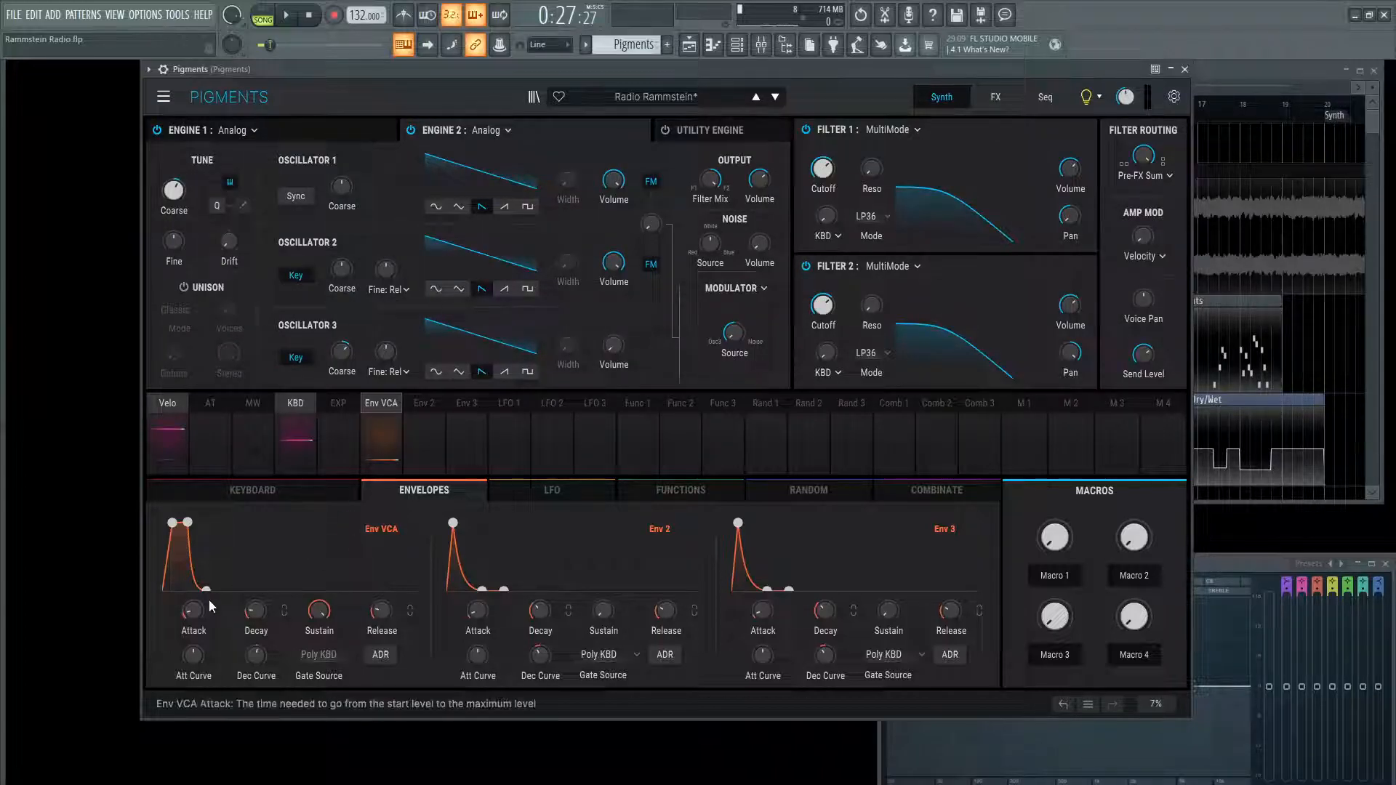
mouse_move(199, 612)
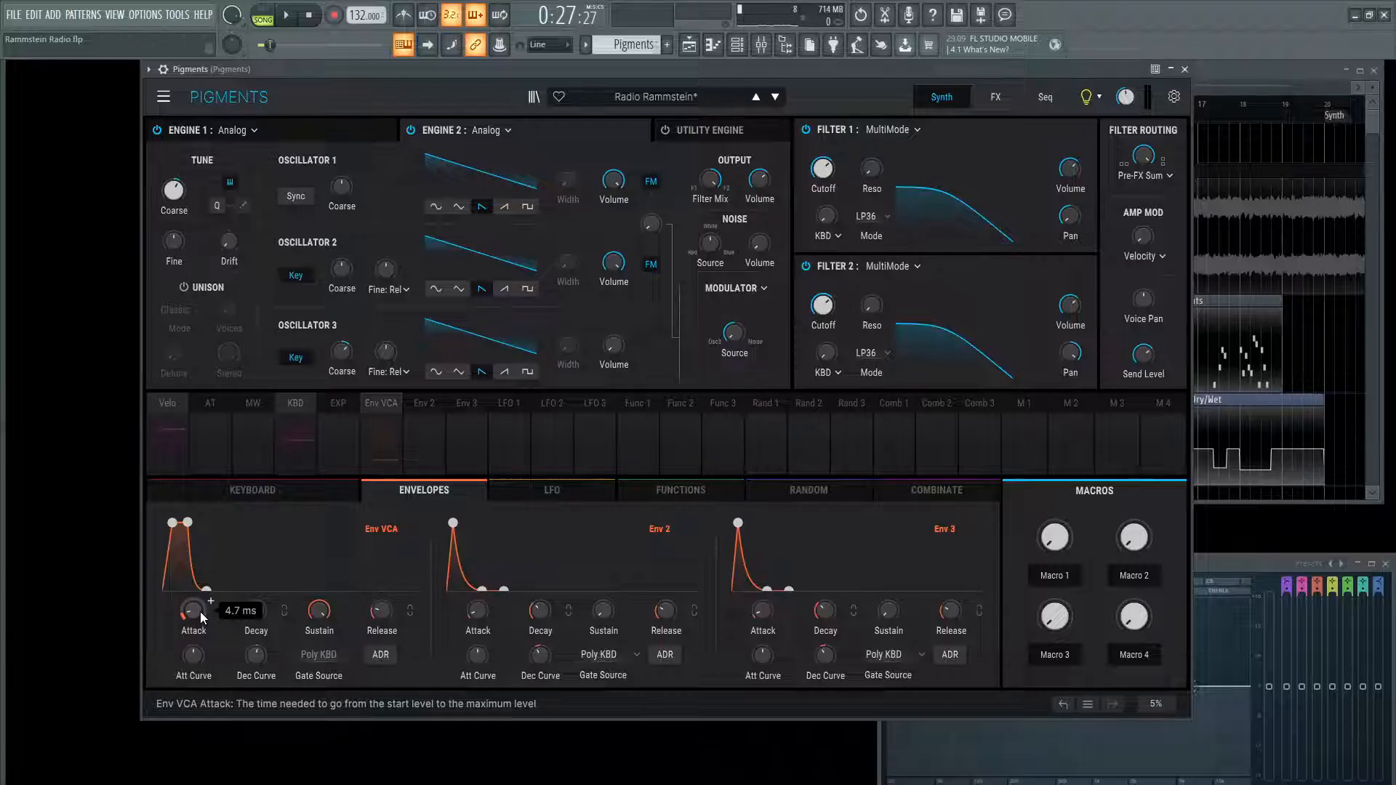
mouse_move(253, 617)
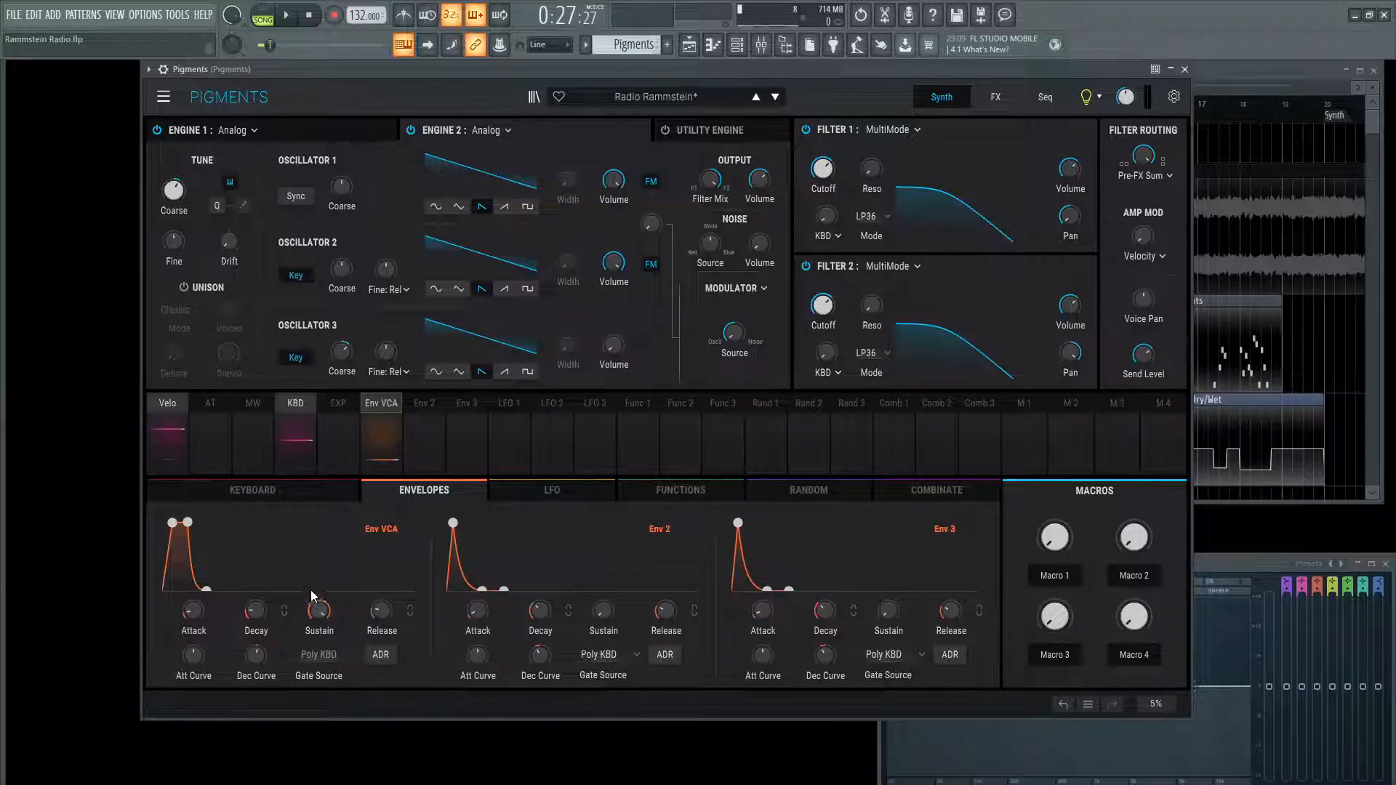
mouse_move(384, 613)
key(space)
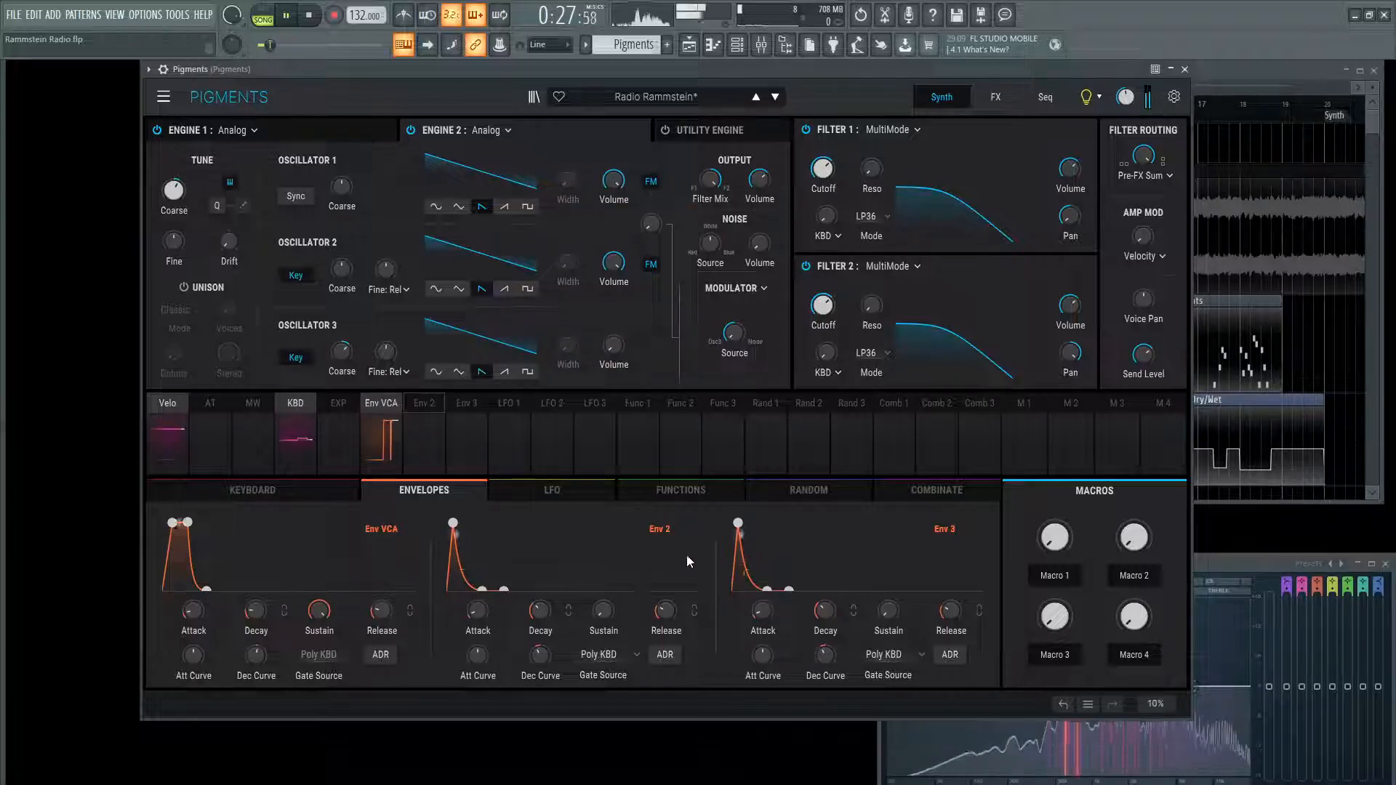
key(space)
Step: Unmute the Rammstein Radio-MP3 track in the playlist and play the arrangement from the Synth marker at bar 20
click(1239, 145)
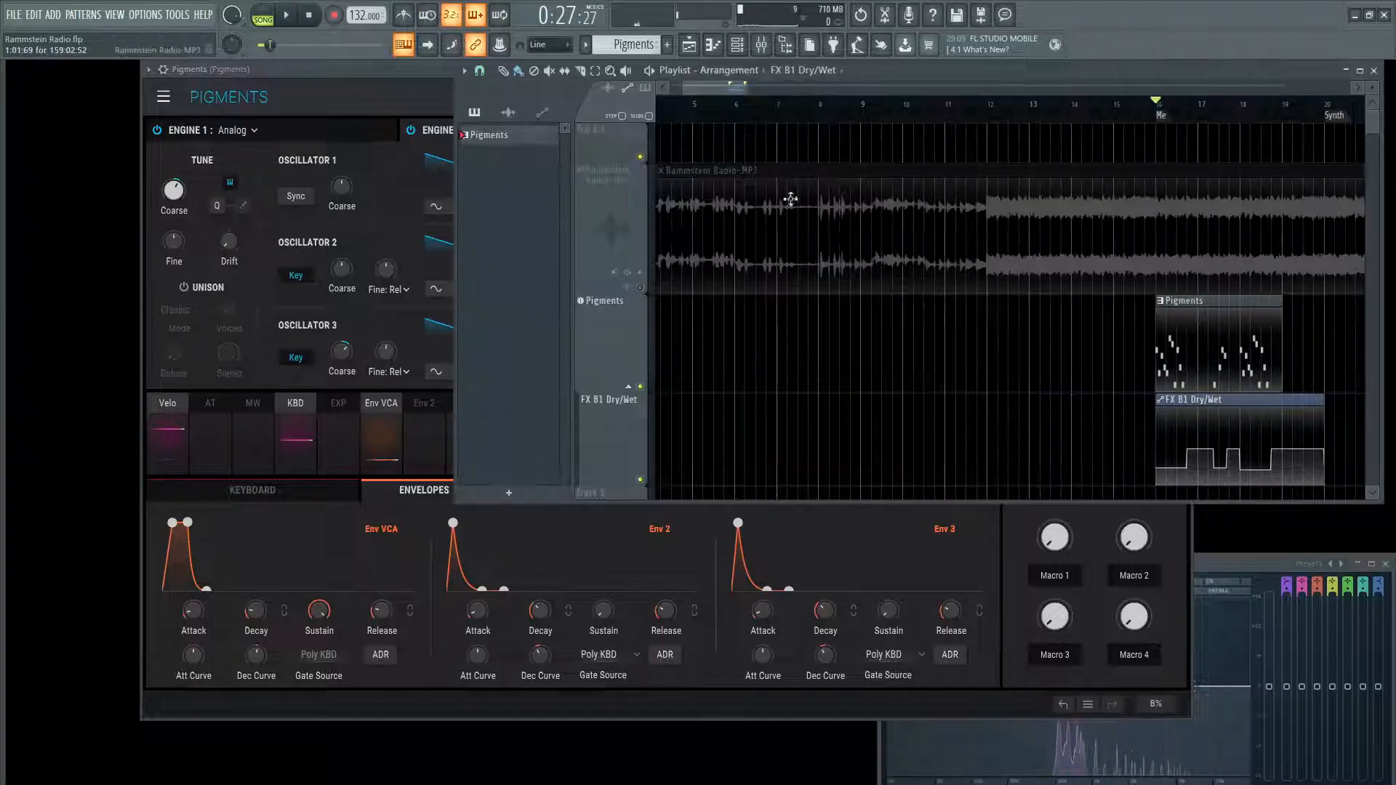
click(640, 288)
click(1324, 108)
key(space)
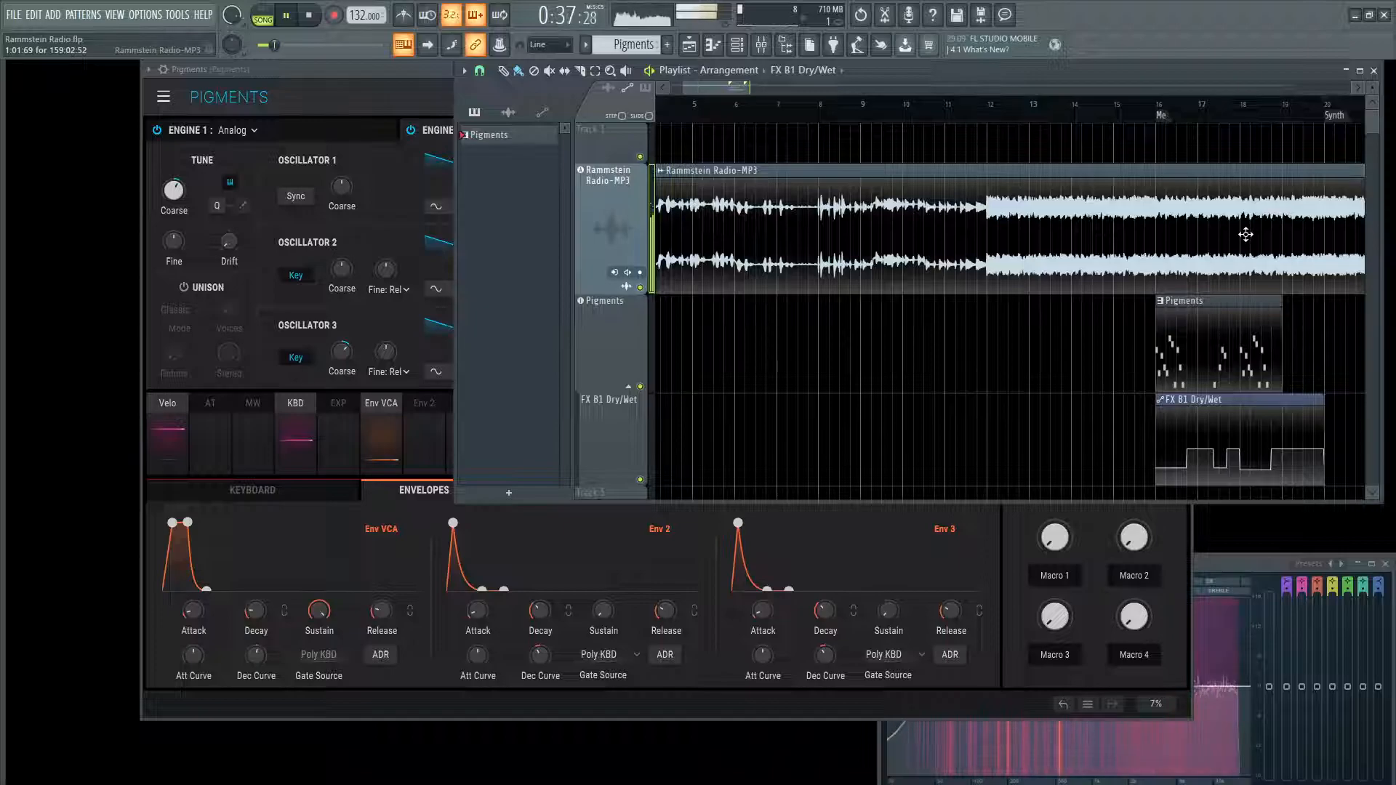
key(space)
Step: Play the arrangement from bar 16 with the original track audible and return to the Pigments window
click(1159, 109)
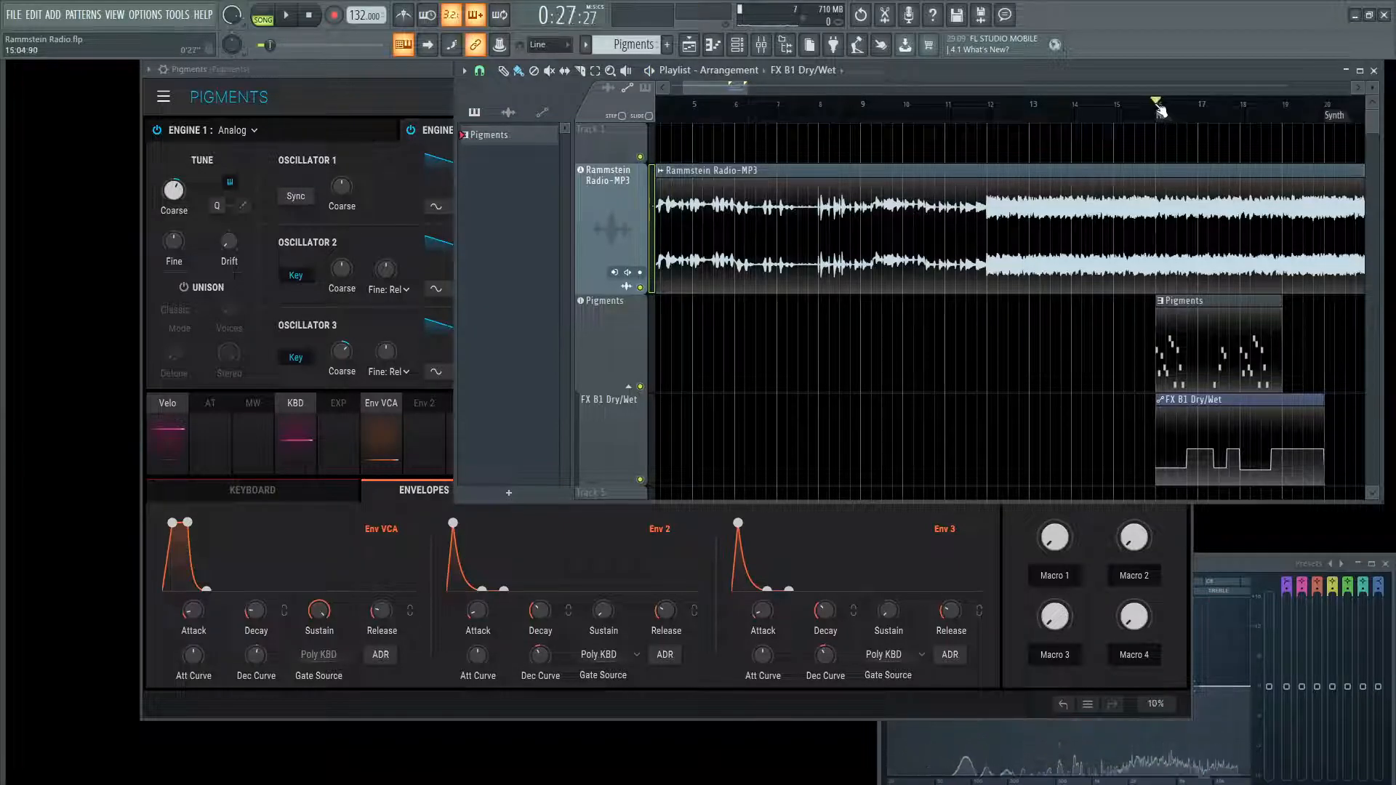
key(space)
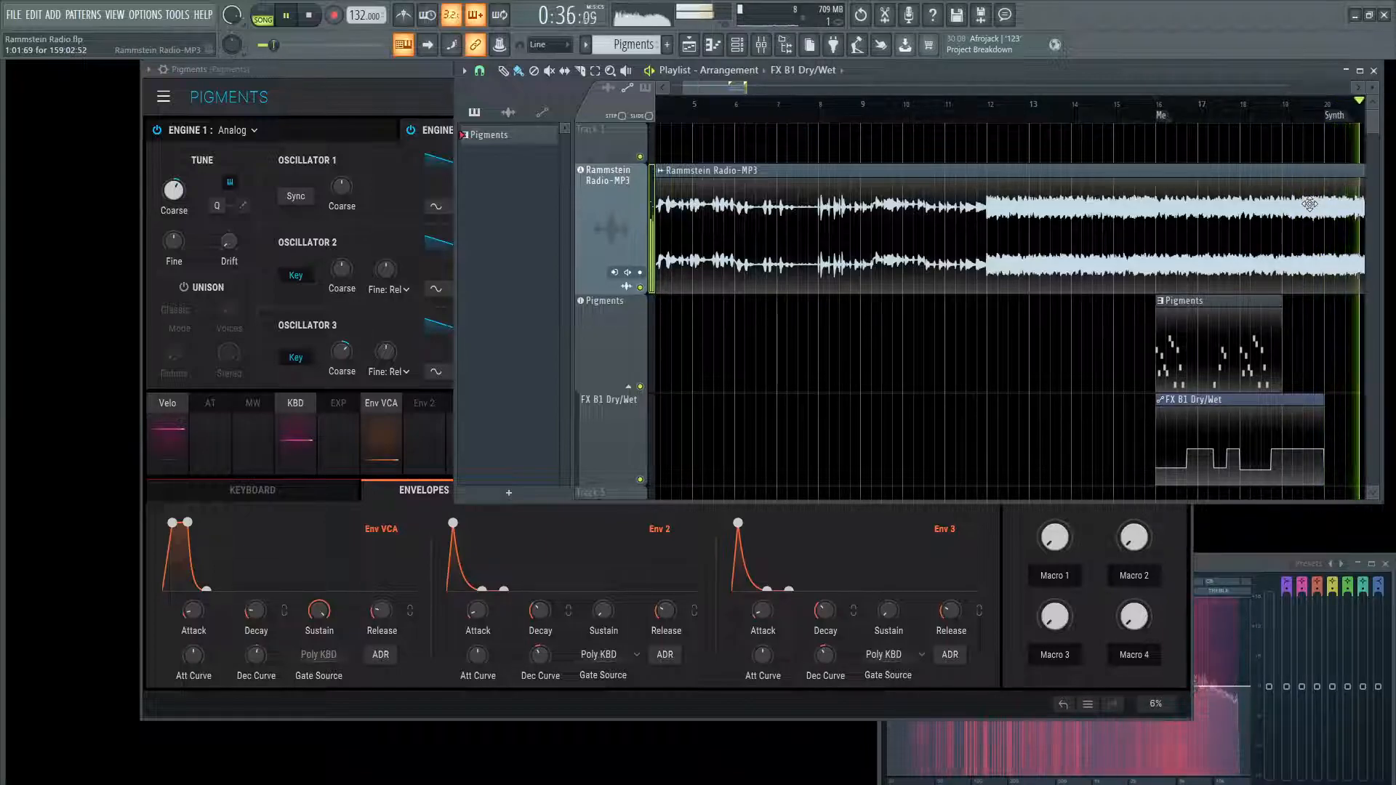
key(space)
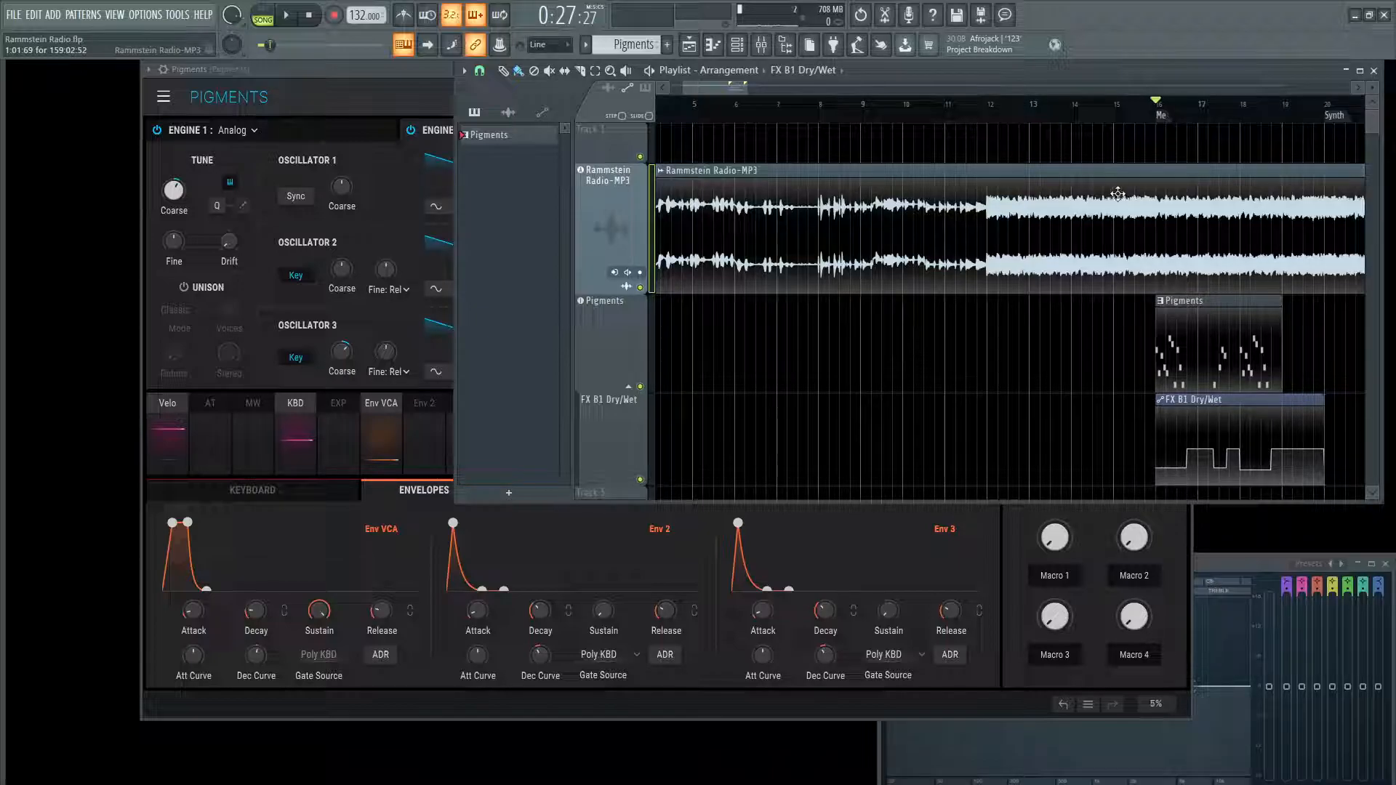
click(378, 85)
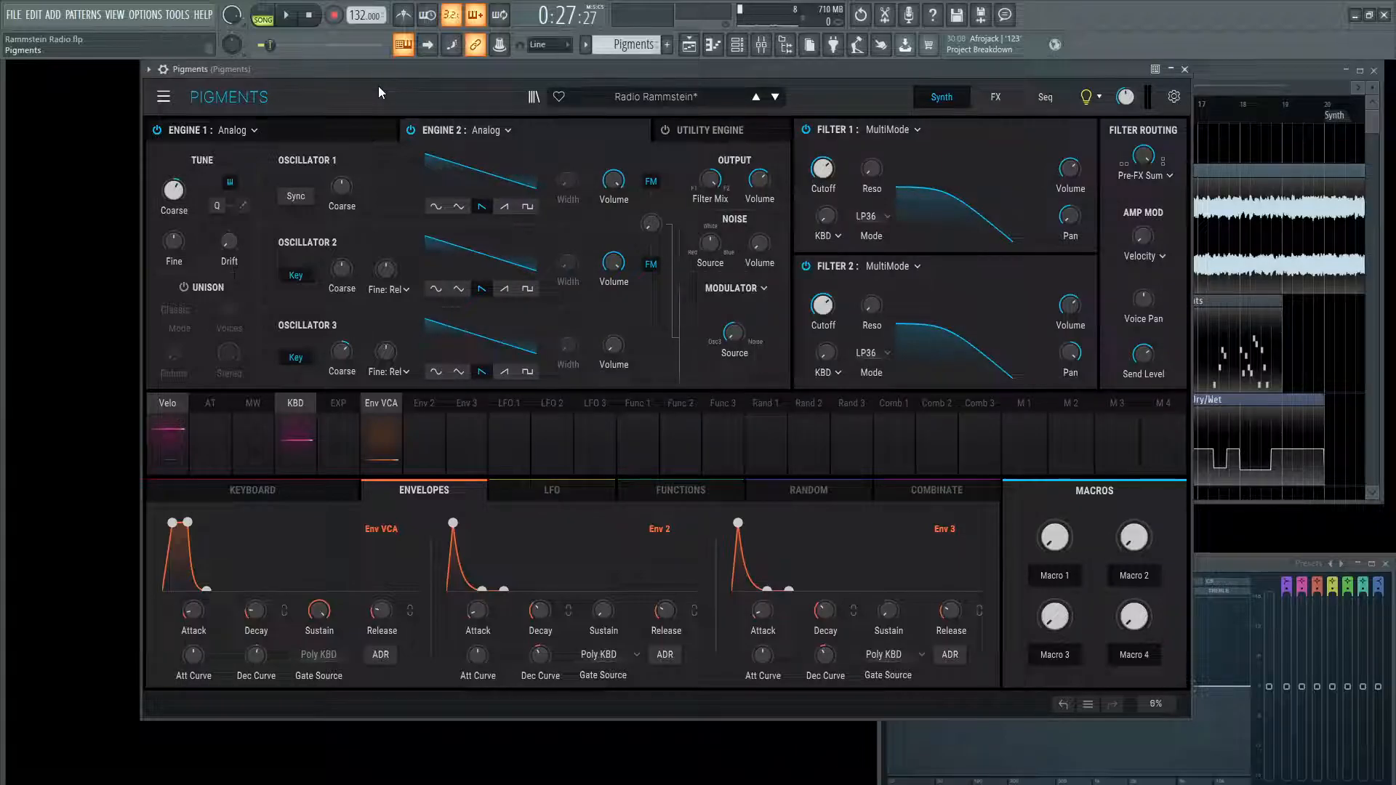